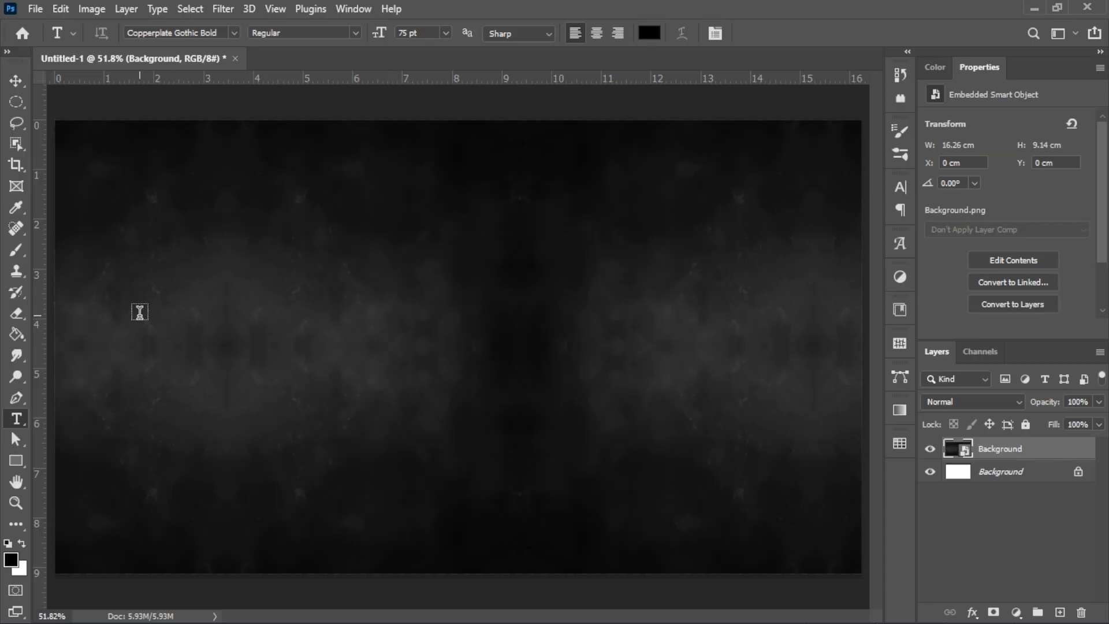
Step: Type KING in white (ffffff) Copperplate Gothic Bold 75 pt at the canvas's upper left
click(139, 312)
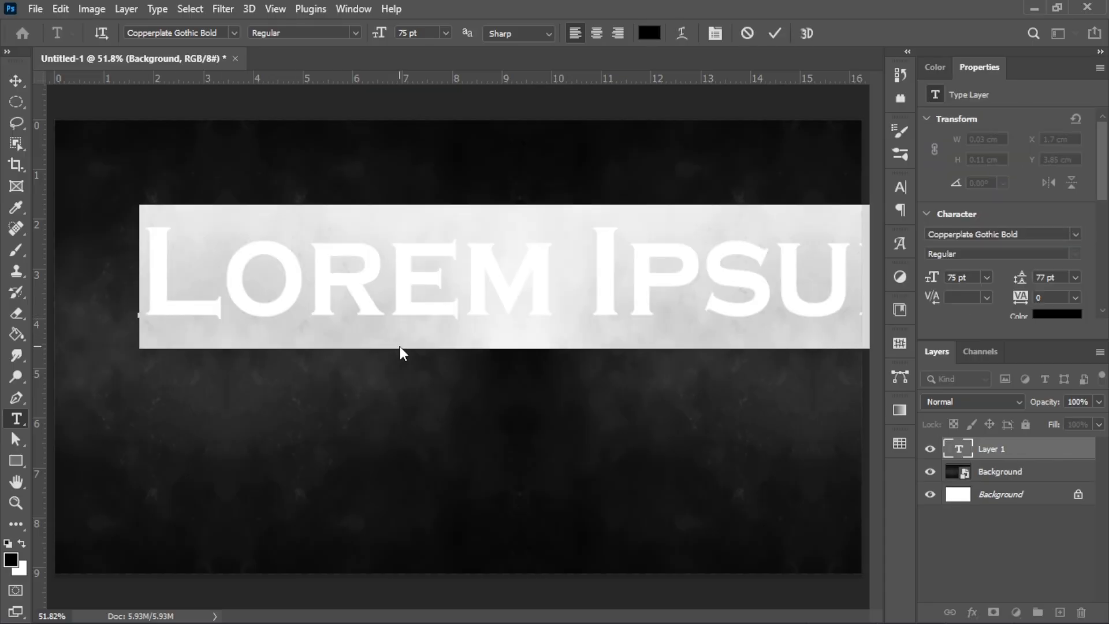
text(K)
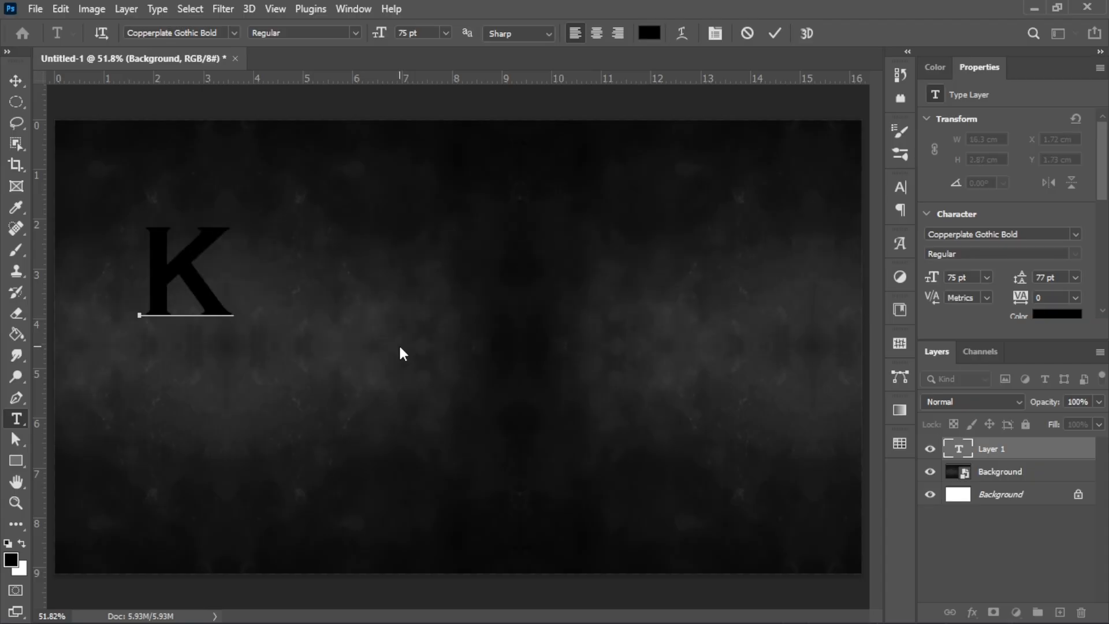
text(ING)
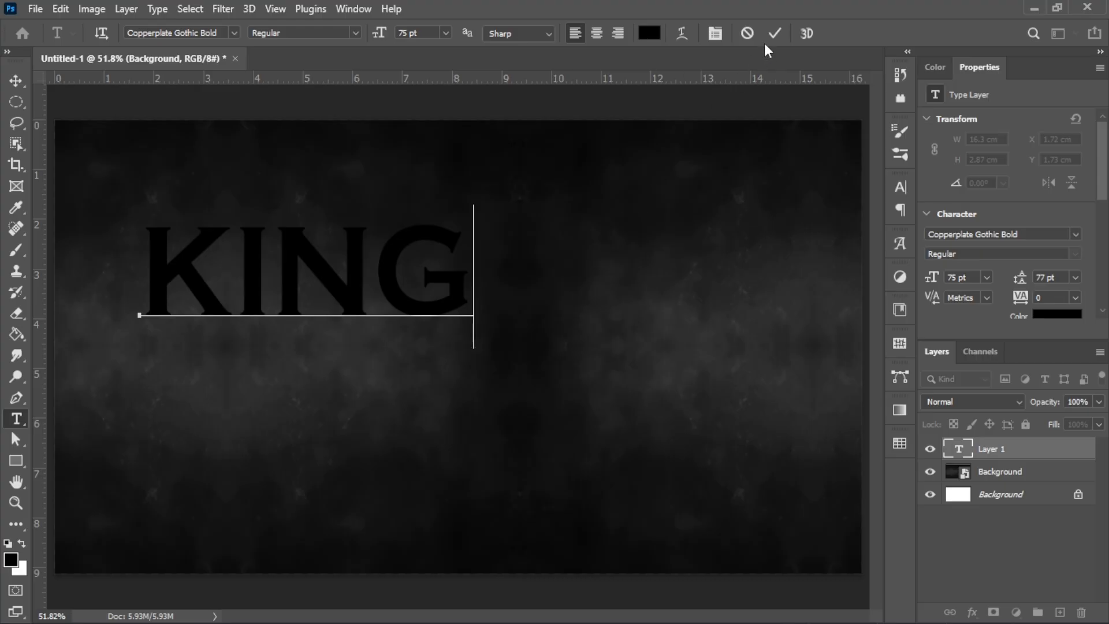
key(ctrl+a)
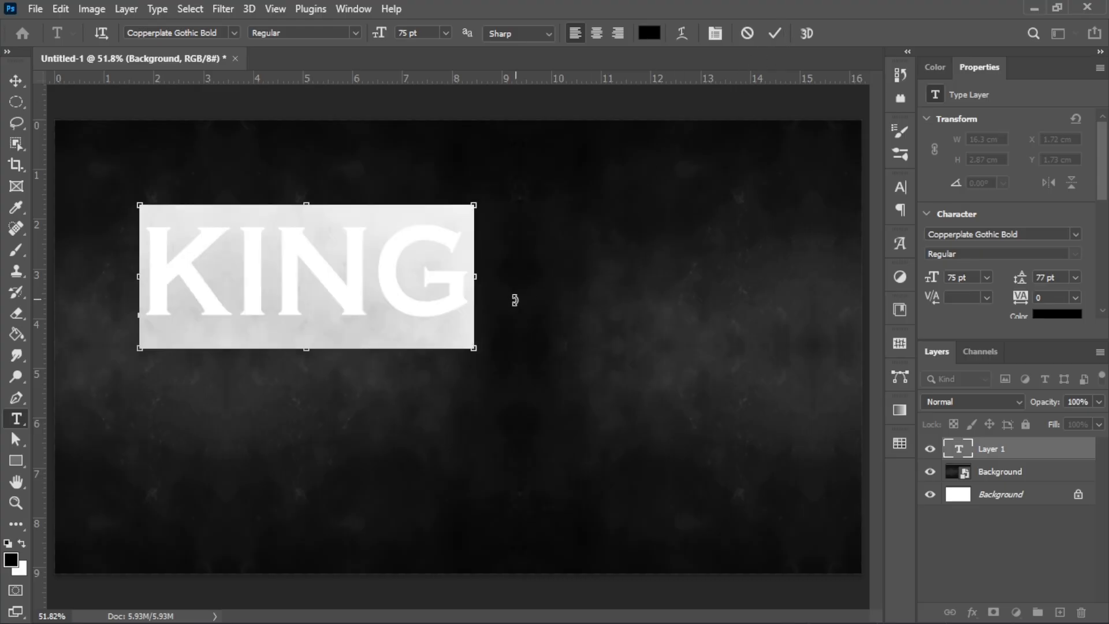
click(1053, 313)
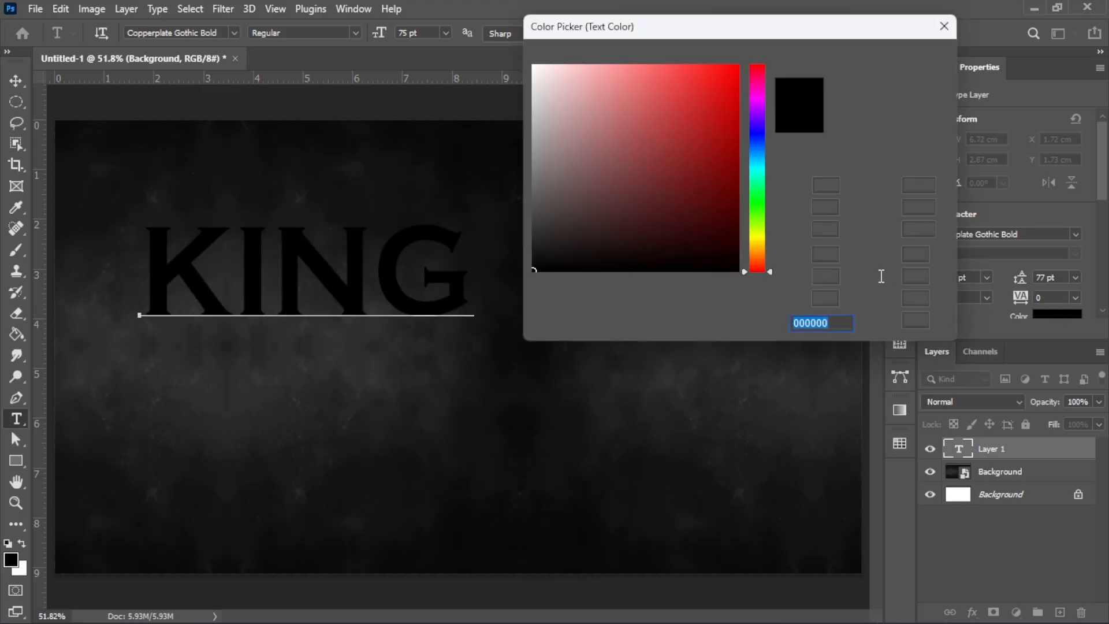
text(ffffff)
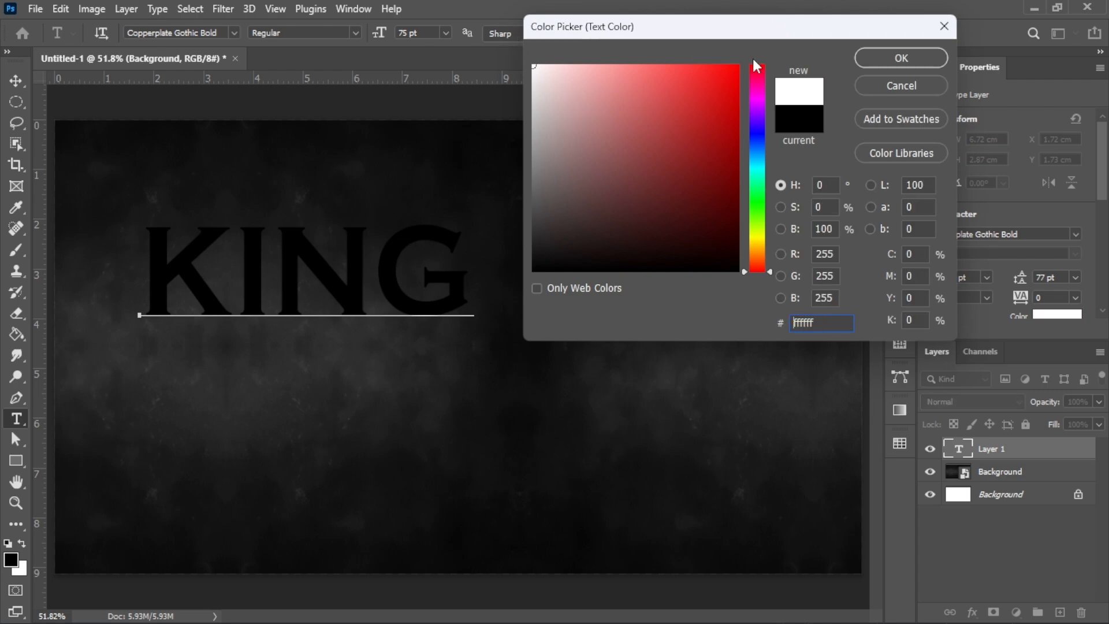
click(876, 57)
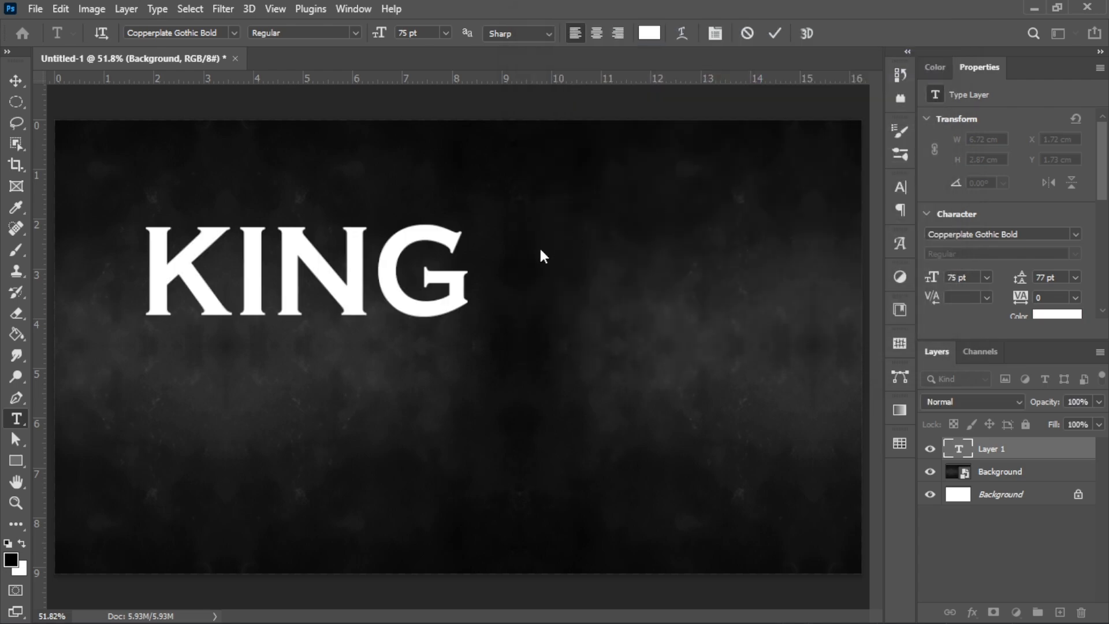
click(775, 33)
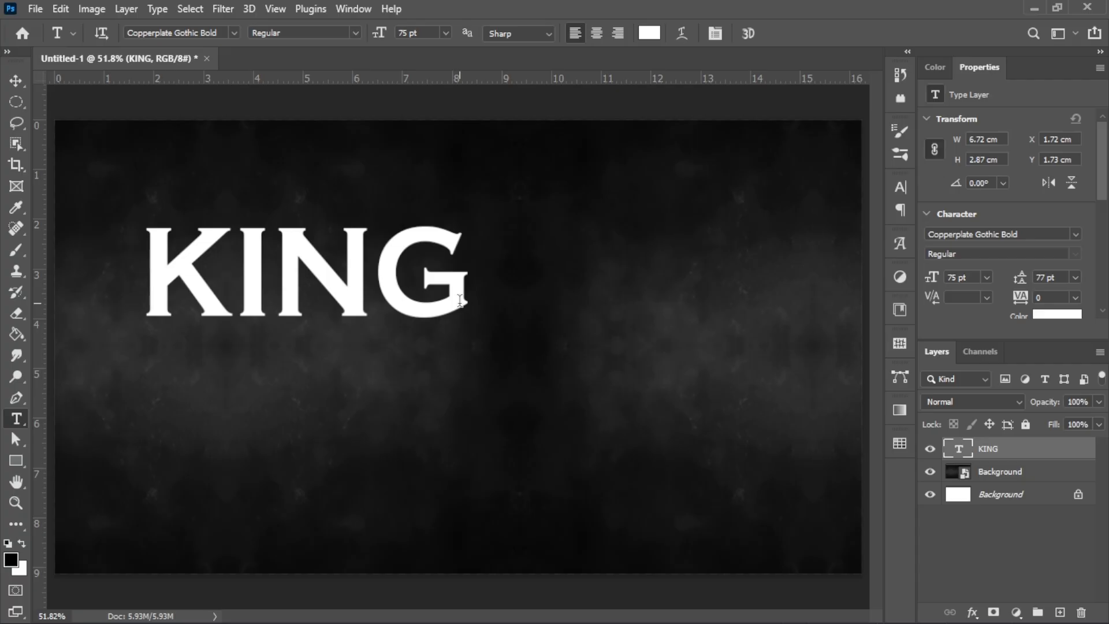
Step: Enlarge the KING text to about 176% with Free Transform
key(v)
key(ctrl+t)
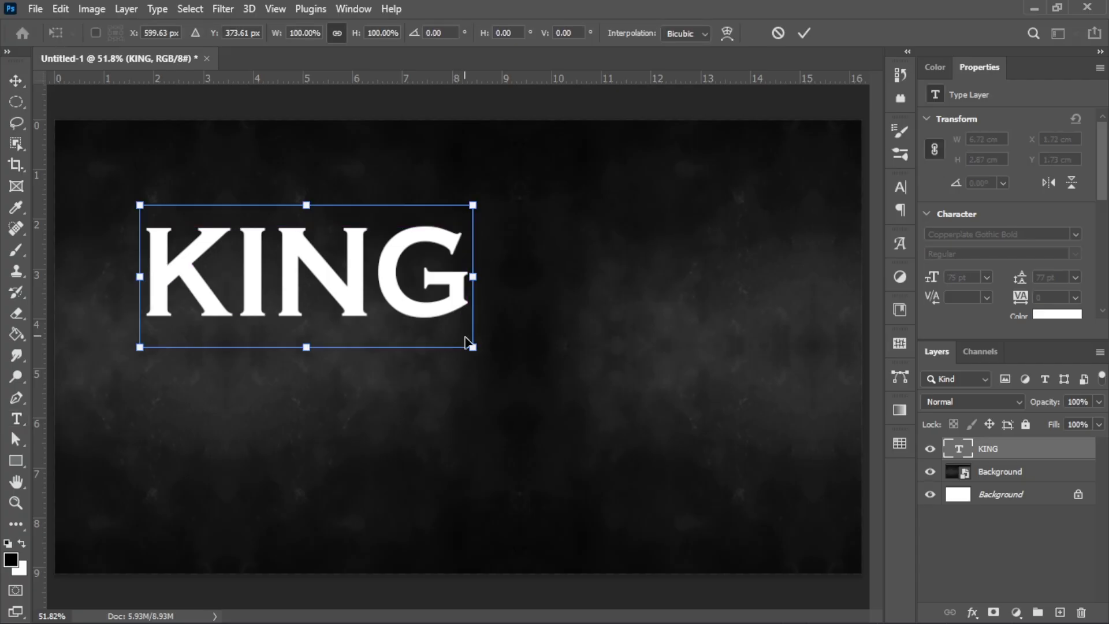
drag(470, 349, 701, 505)
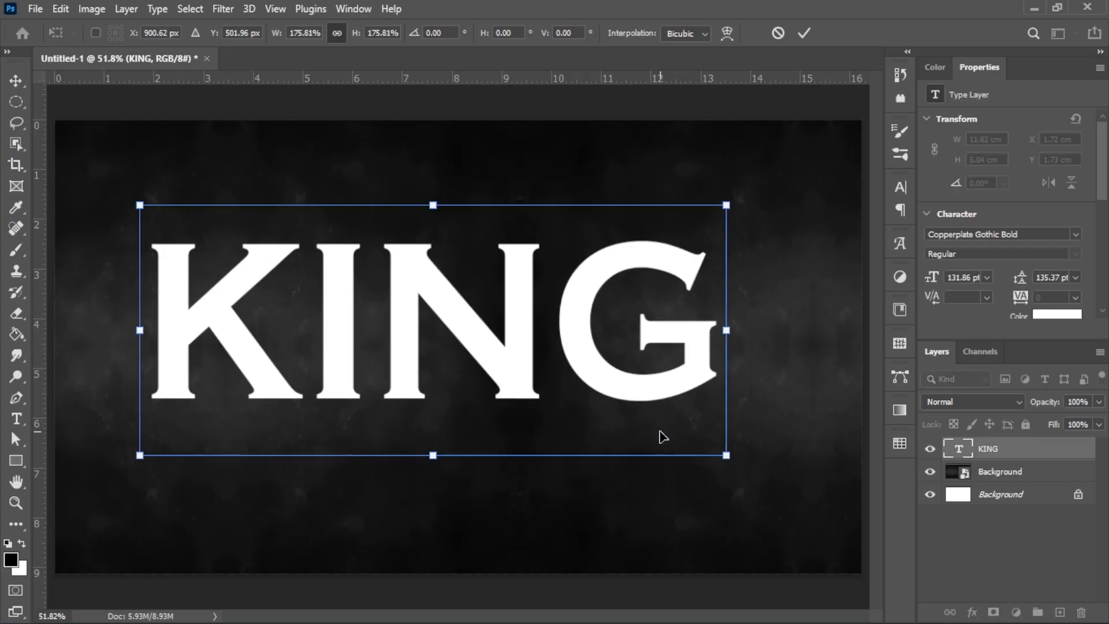
click(802, 32)
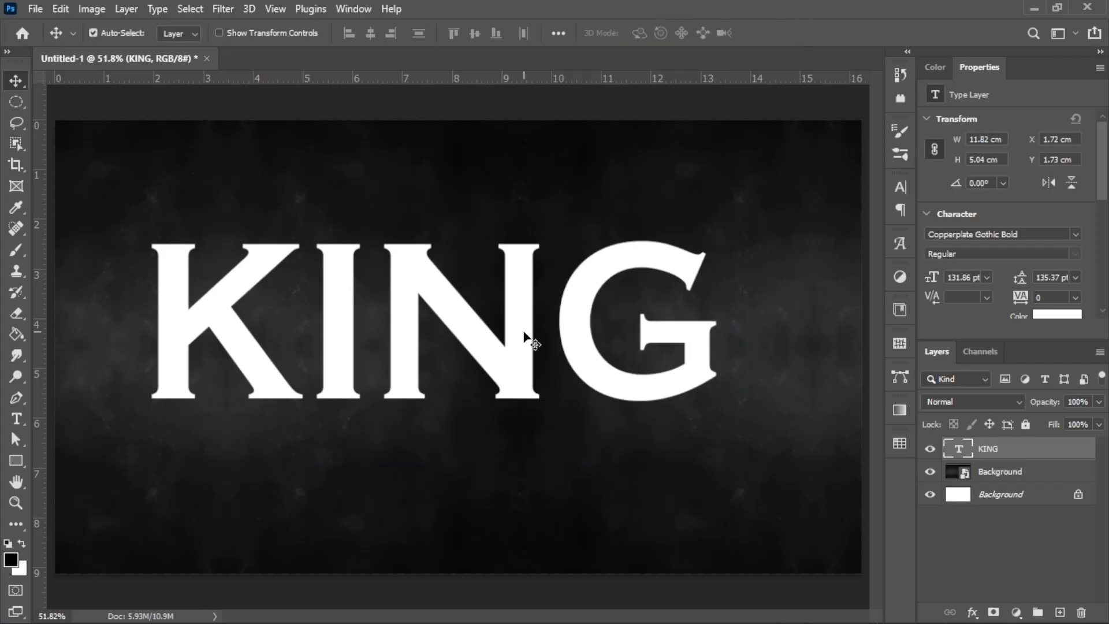
Step: Nudge KING up and left, then duplicate it as a KING copy layer
drag(525, 335, 503, 325)
click(557, 416)
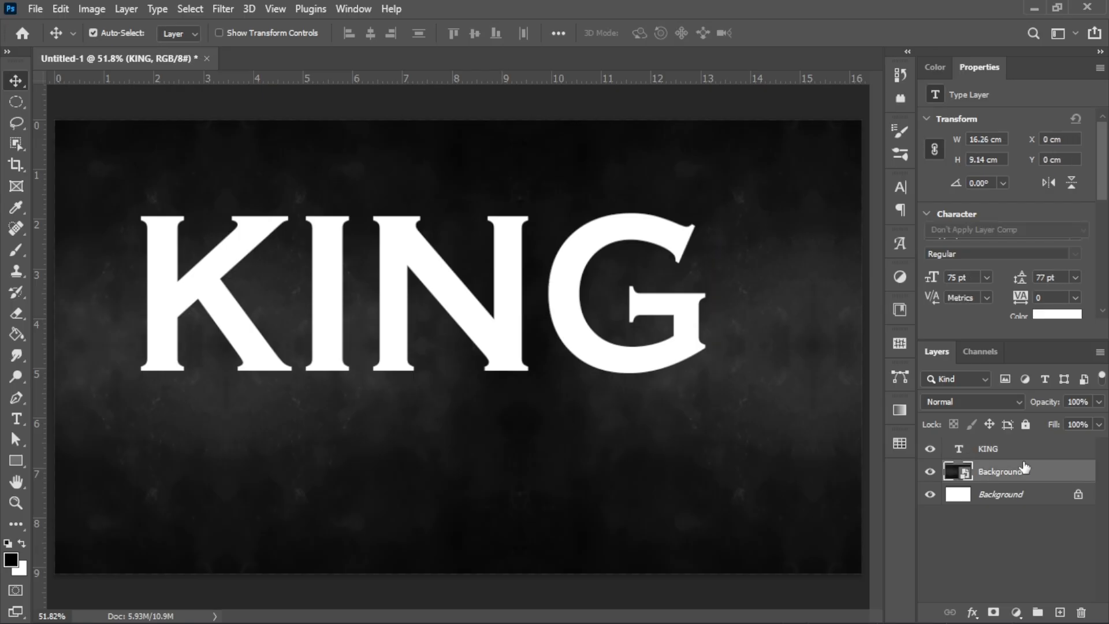
click(1054, 454)
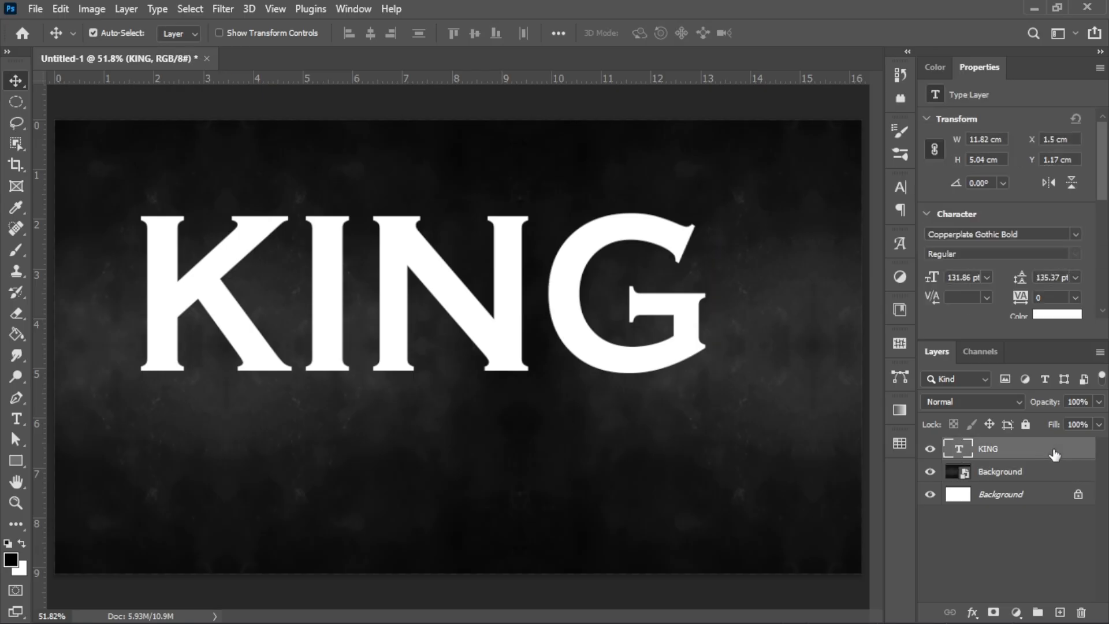
key(ctrl+j)
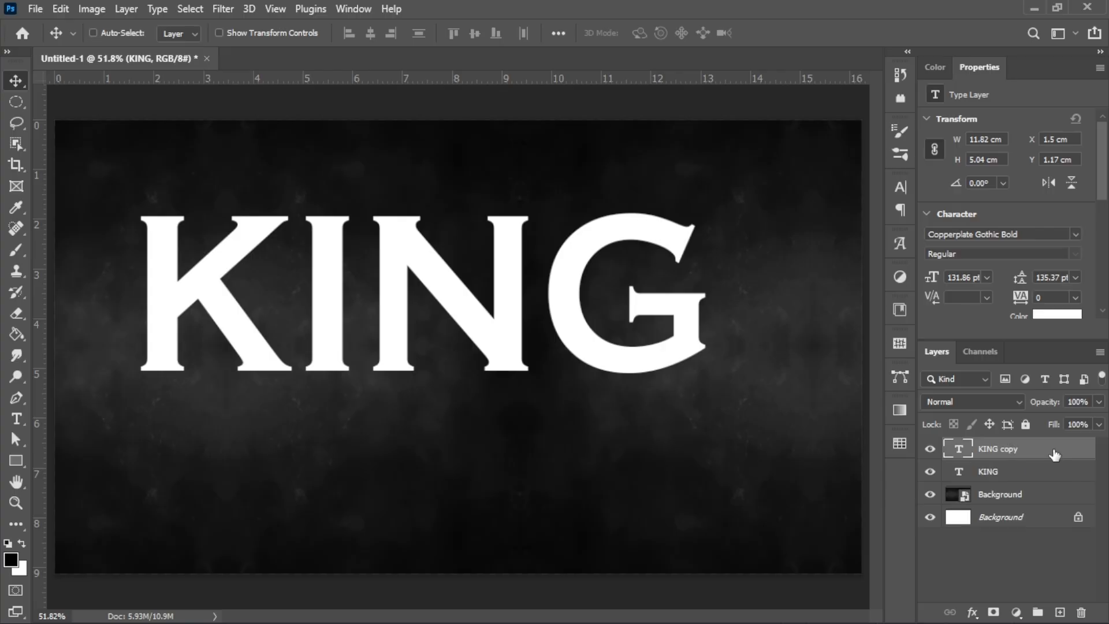
Step: Hide the original KING layer and drop KING copy's Fill Opacity to 0% in Blending Options
click(930, 473)
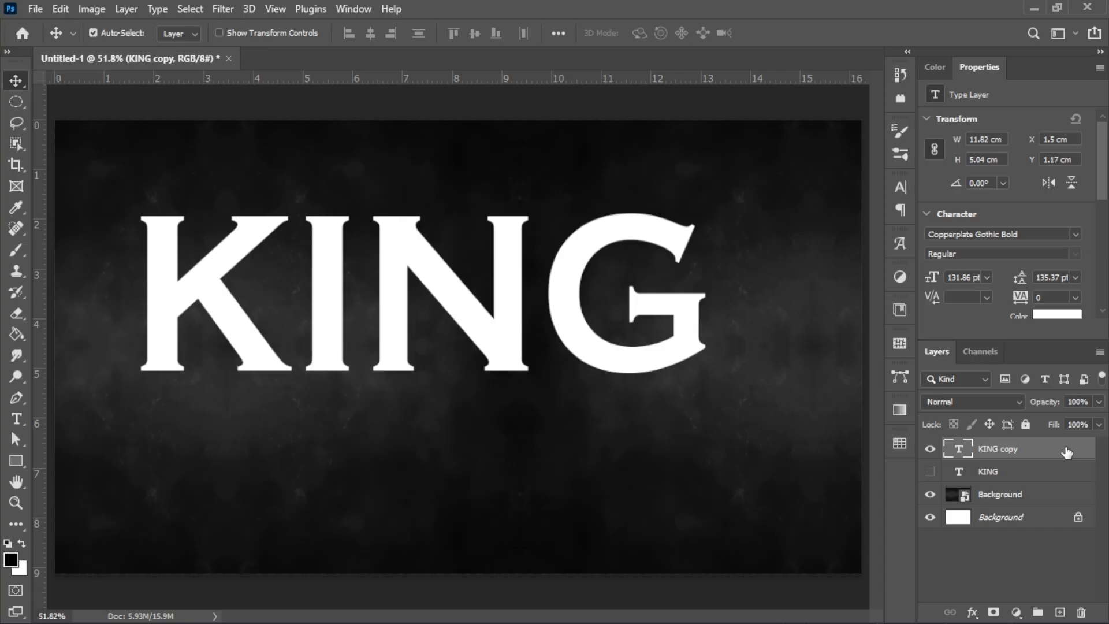
click(972, 612)
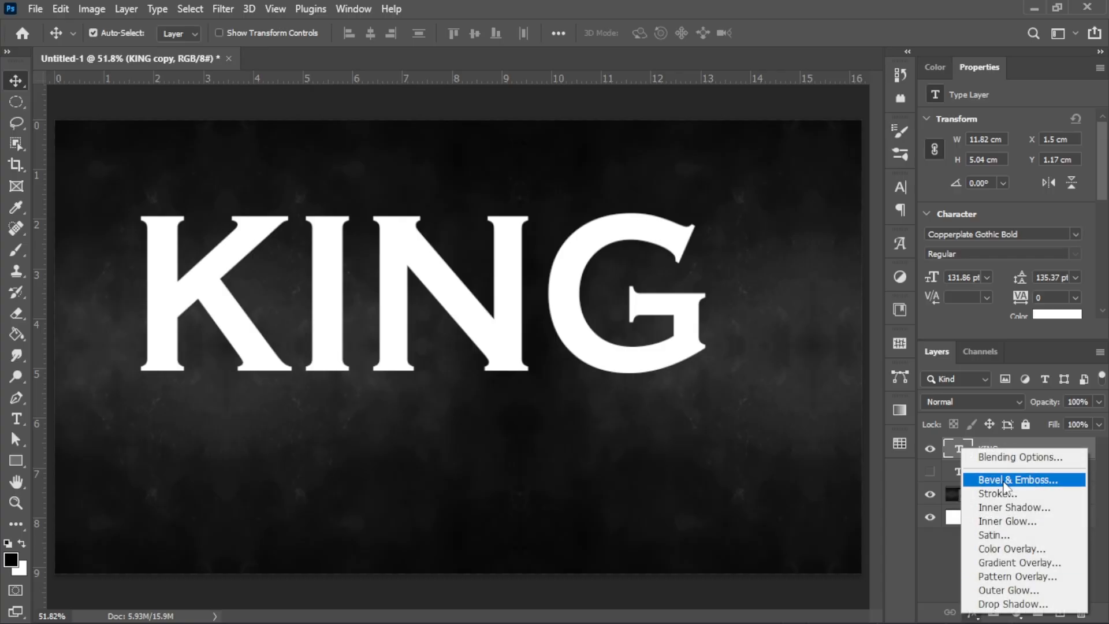
click(1008, 458)
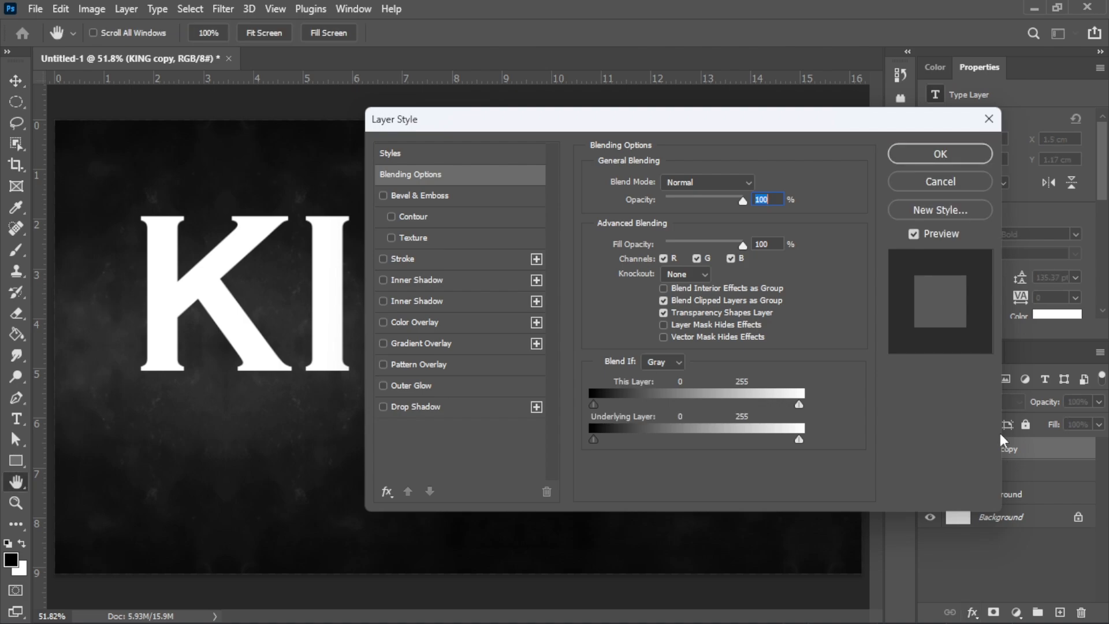
click(775, 244)
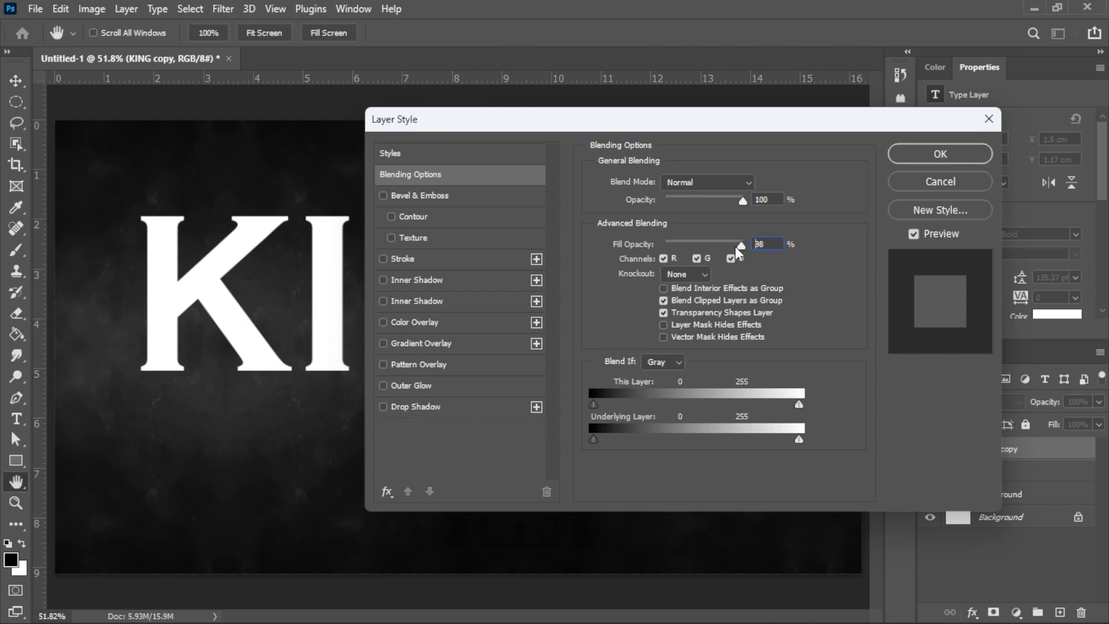
drag(735, 246, 645, 238)
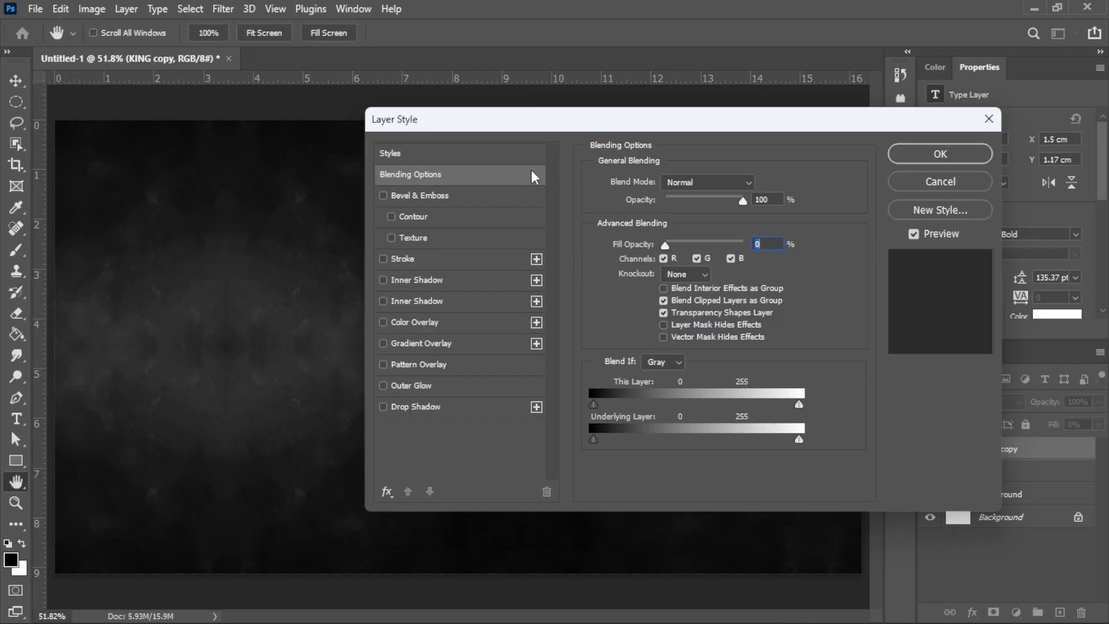
Step: Add a Smooth Bevel & Emboss to KING copy with 270% depth and global light off
click(497, 194)
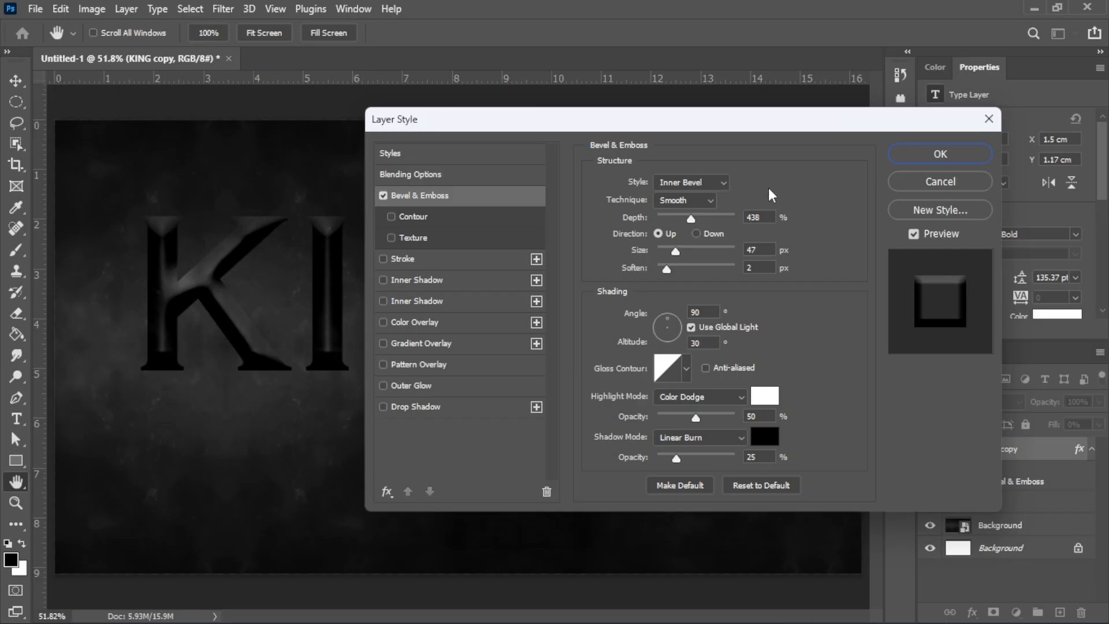
click(700, 200)
click(694, 215)
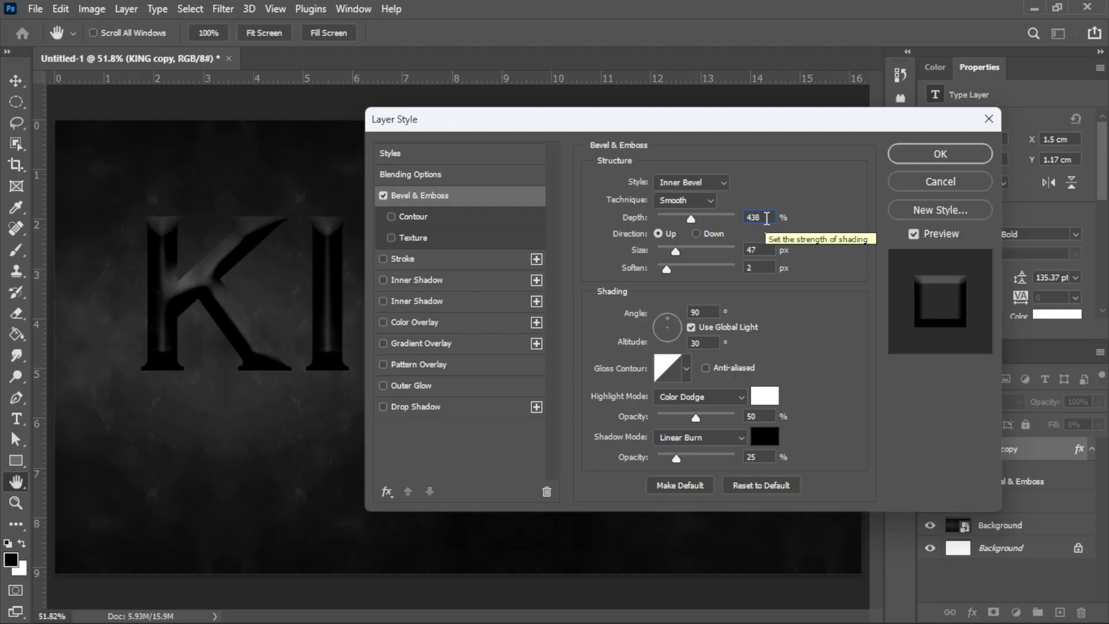
drag(766, 217, 737, 217)
text(270)
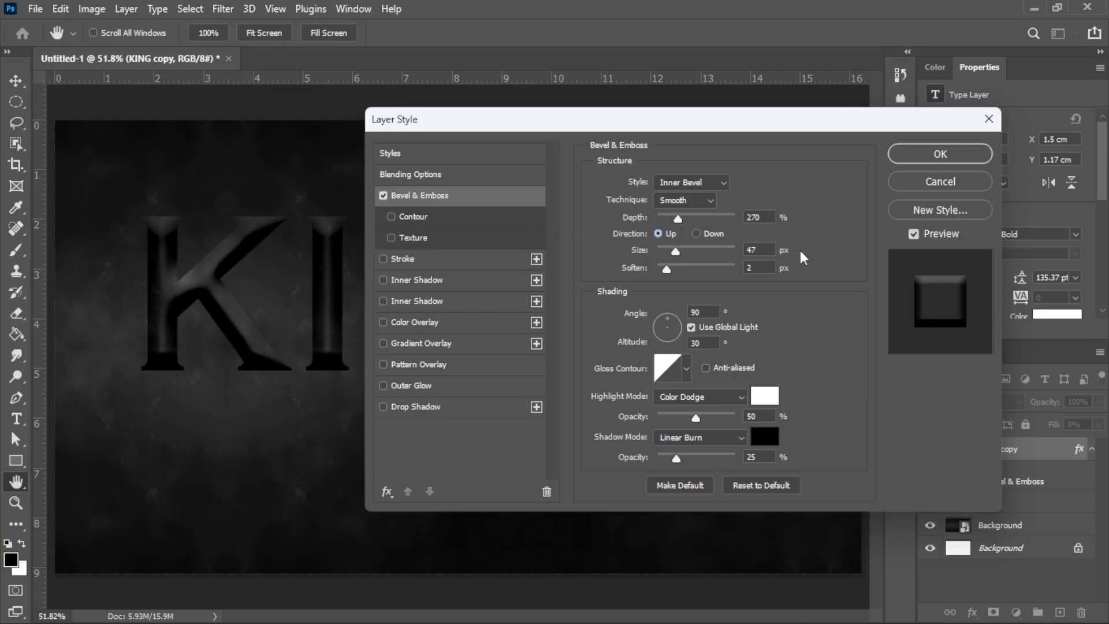
click(763, 249)
click(754, 268)
click(691, 327)
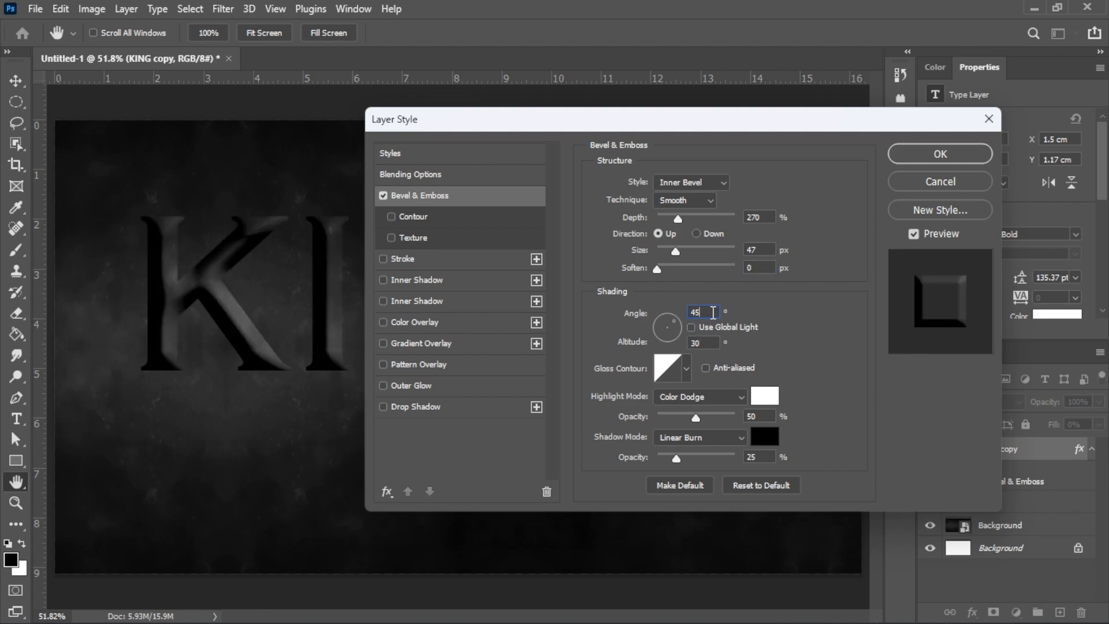
click(702, 343)
Step: Give the bevel a ring-shaped gloss contour and a Color Dodge highlight
click(686, 369)
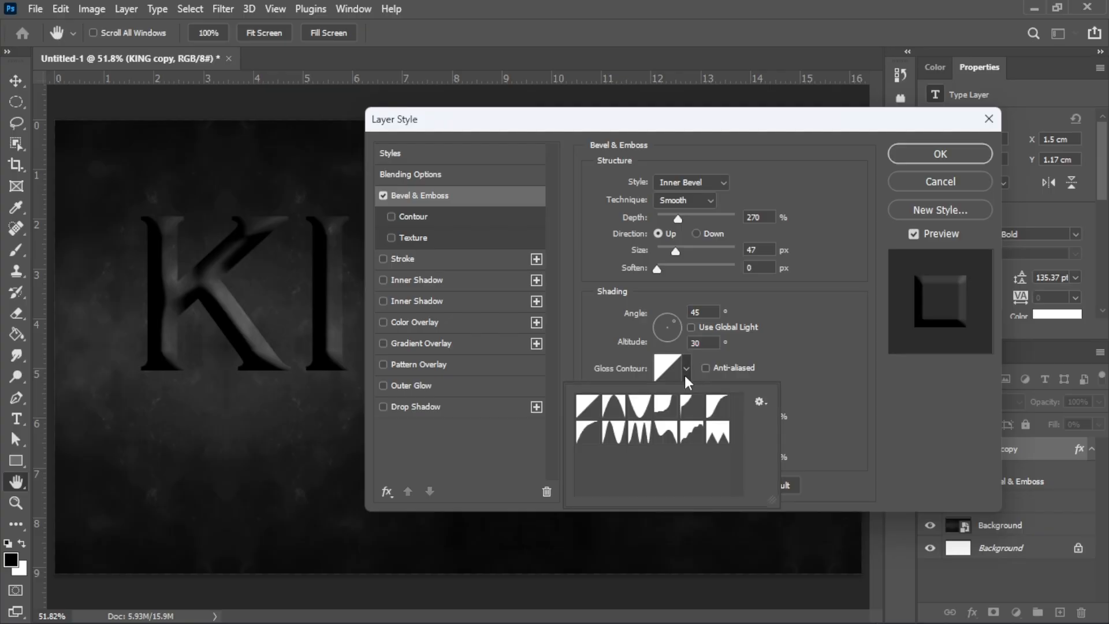
click(647, 435)
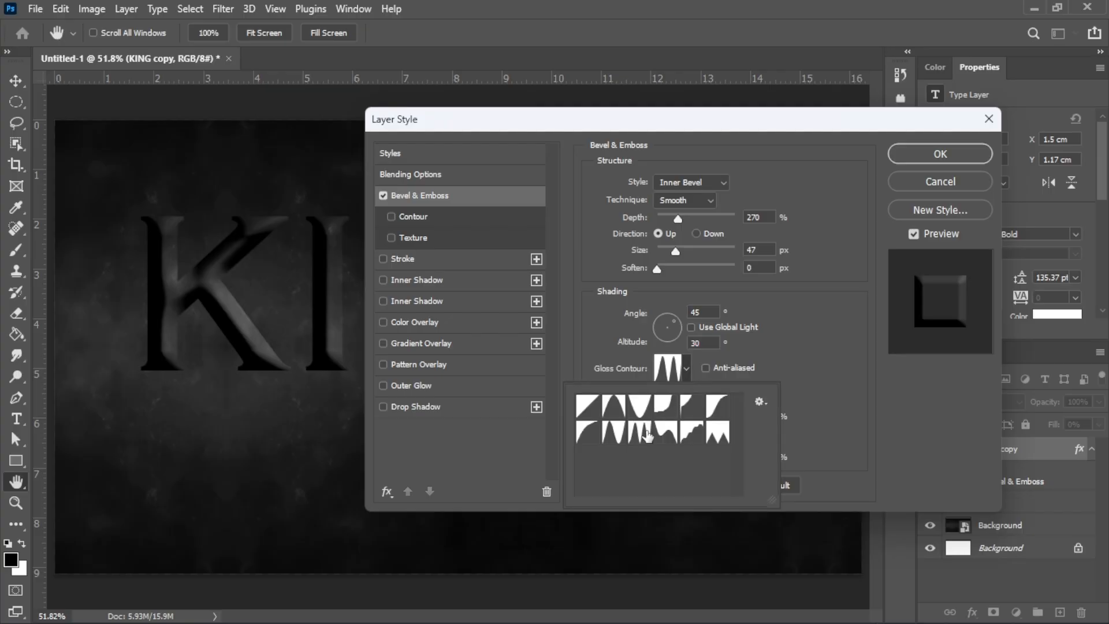
click(689, 369)
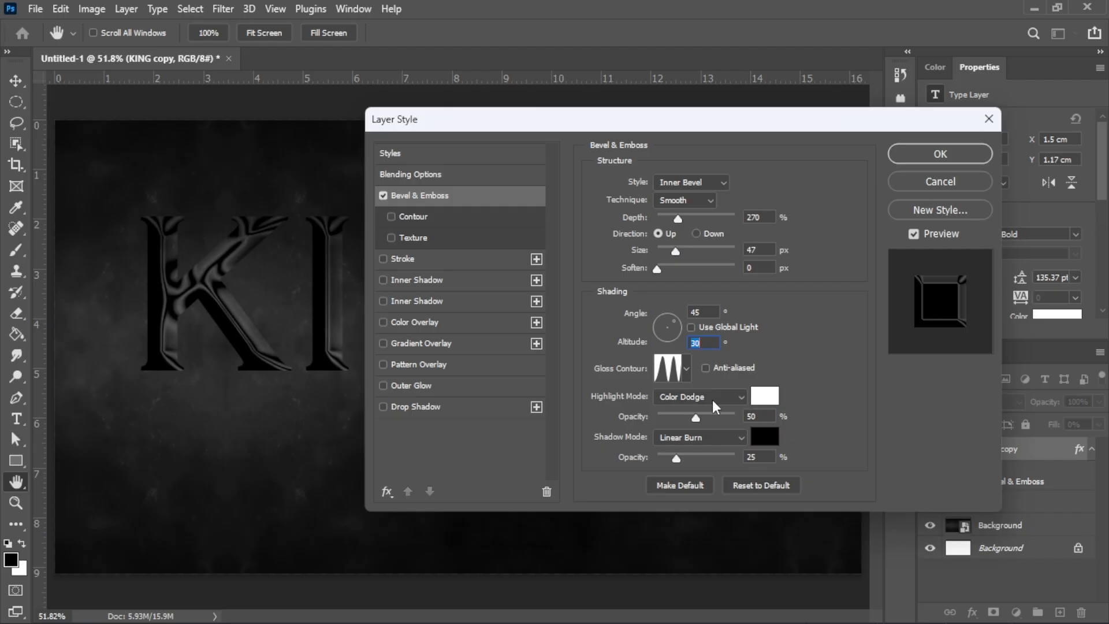
click(712, 399)
click(716, 362)
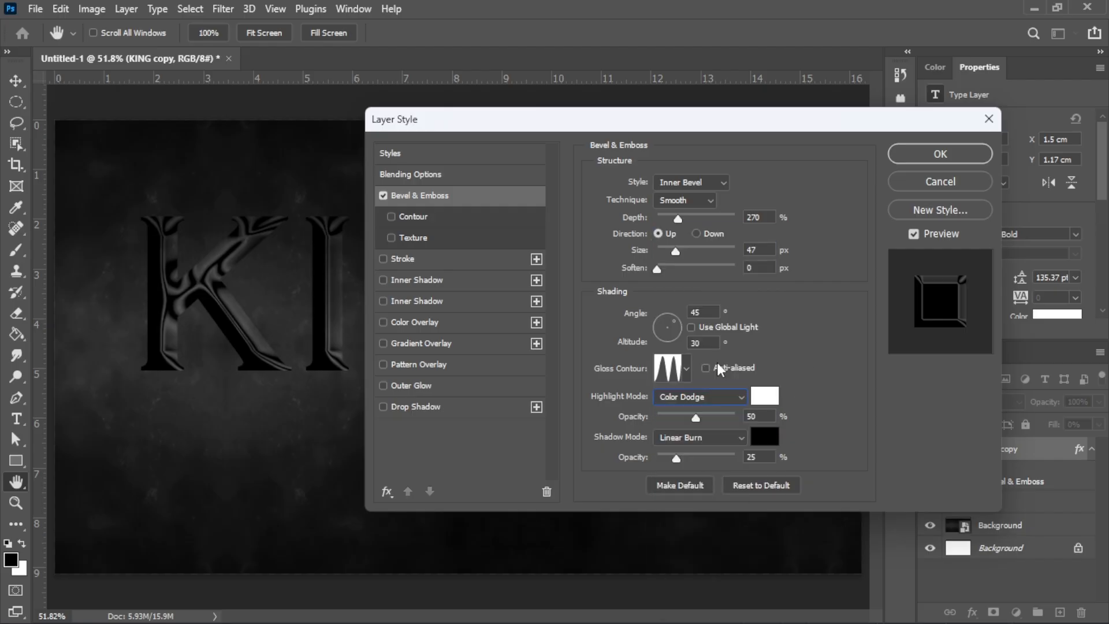
click(763, 398)
click(833, 325)
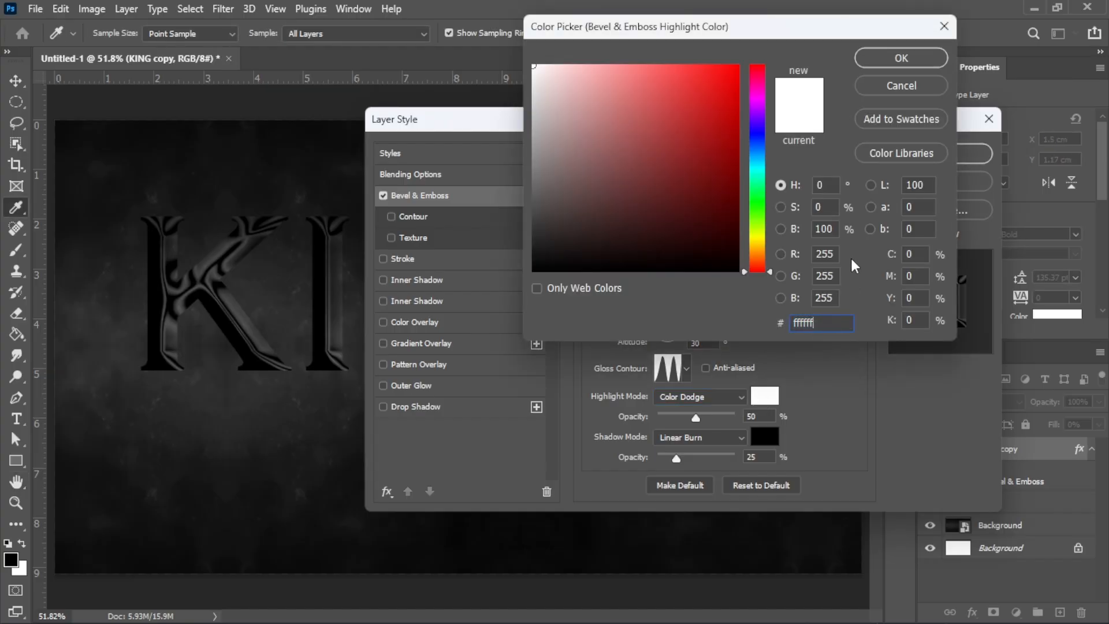
click(899, 58)
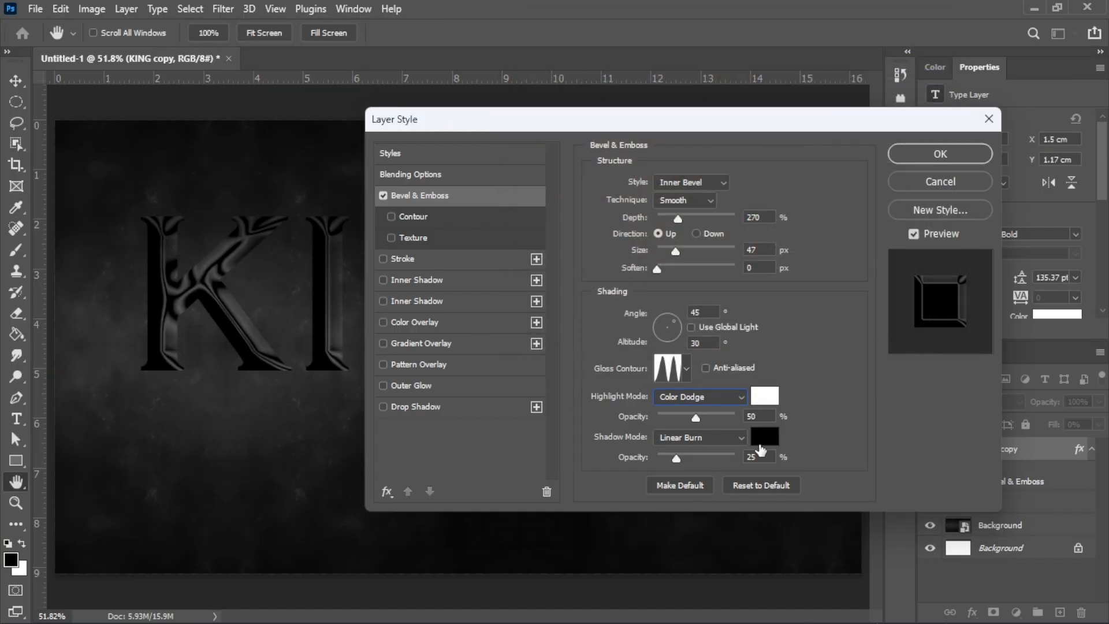
Step: Set the bevel shadow to Linear Burn in #612105 and enable Gradient Overlay
click(716, 443)
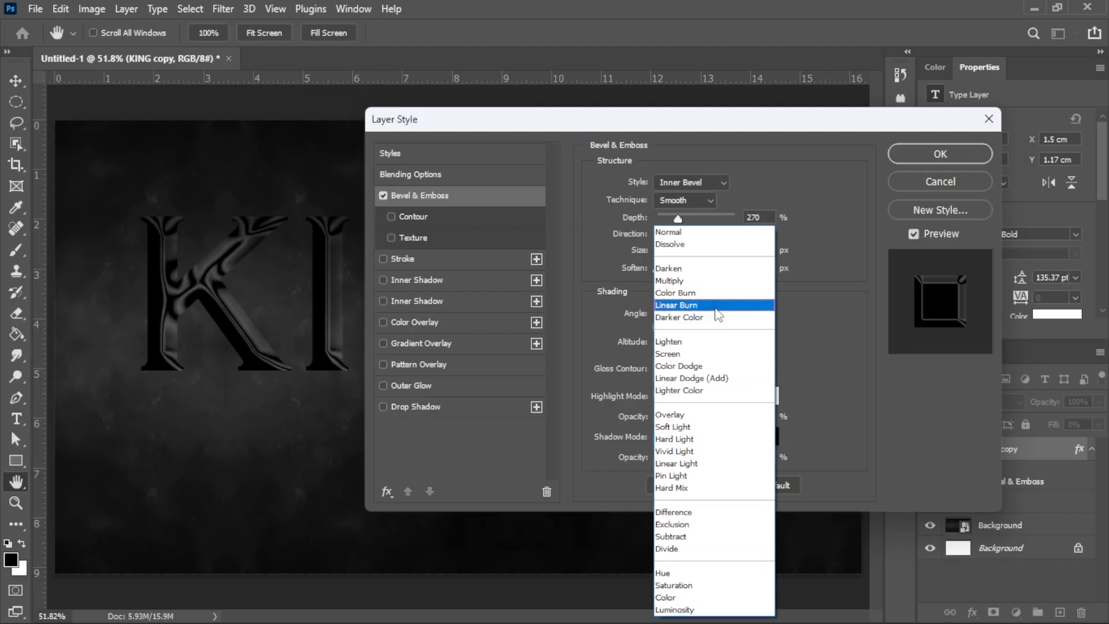
click(745, 310)
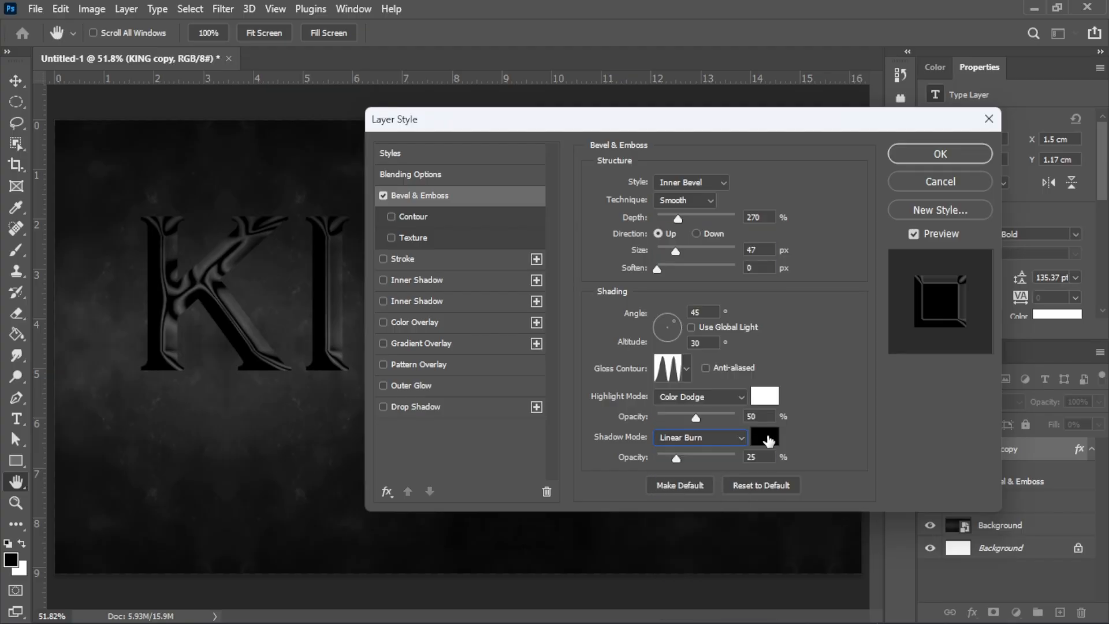
click(766, 437)
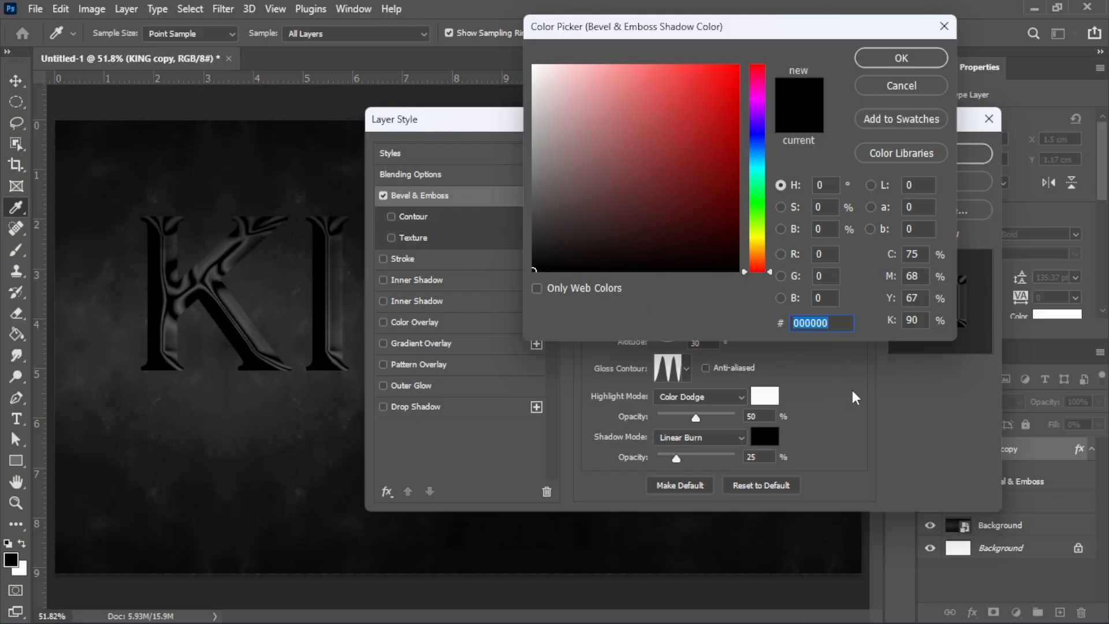
text(61)
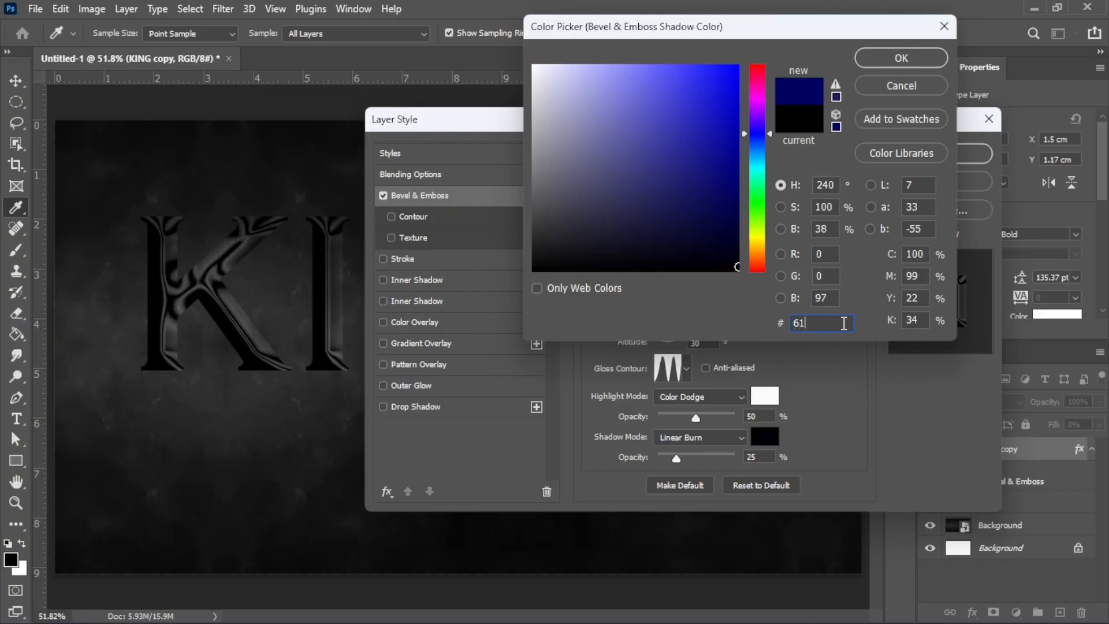
text(2105)
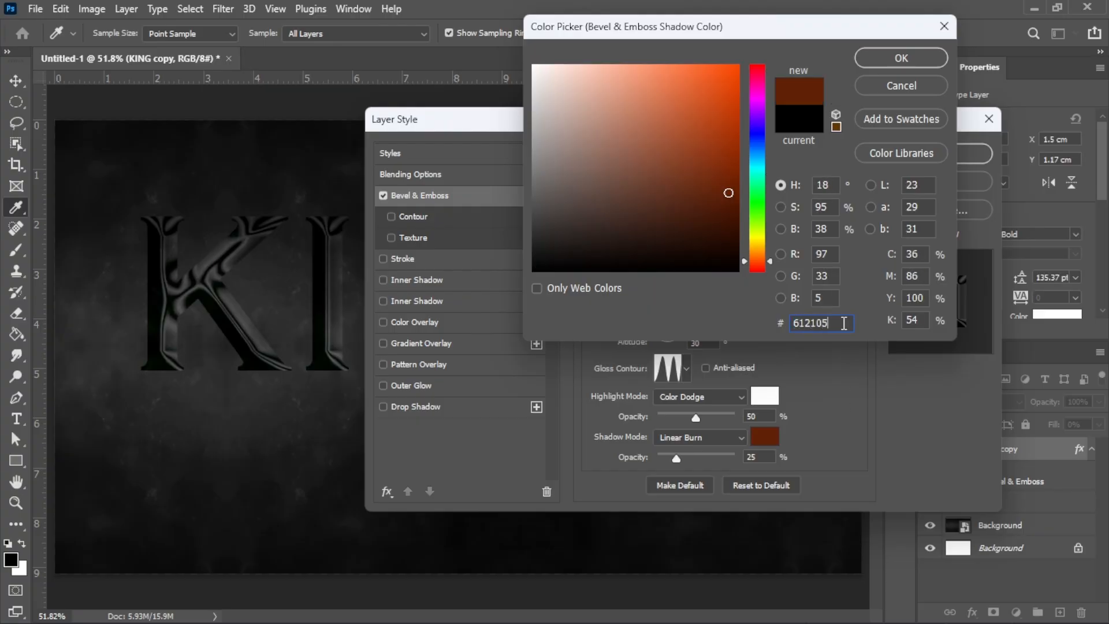
click(920, 61)
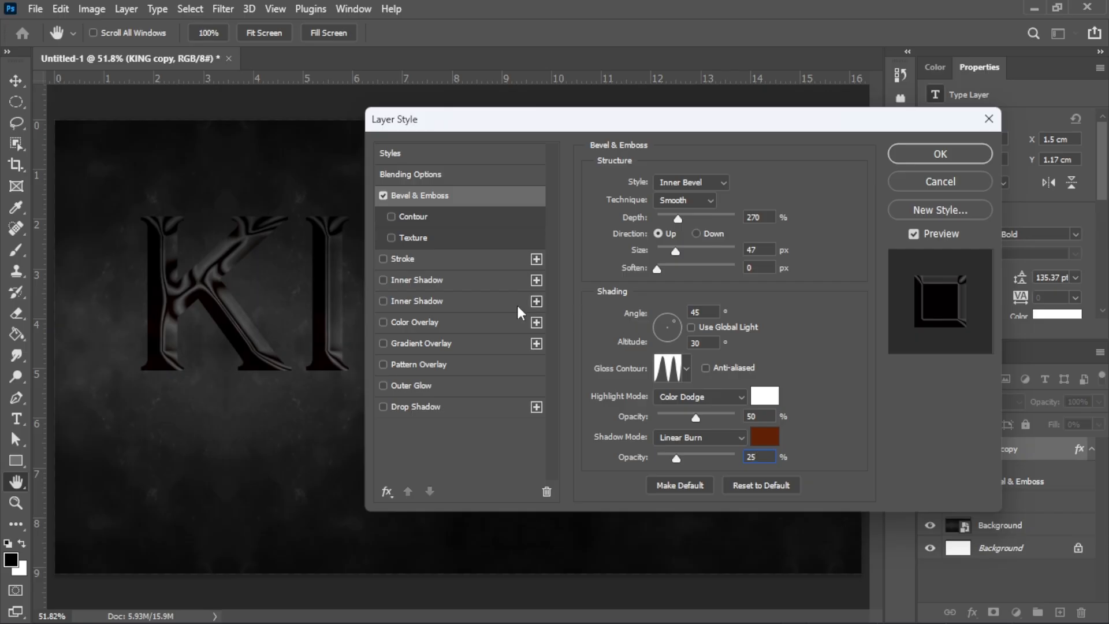
click(483, 335)
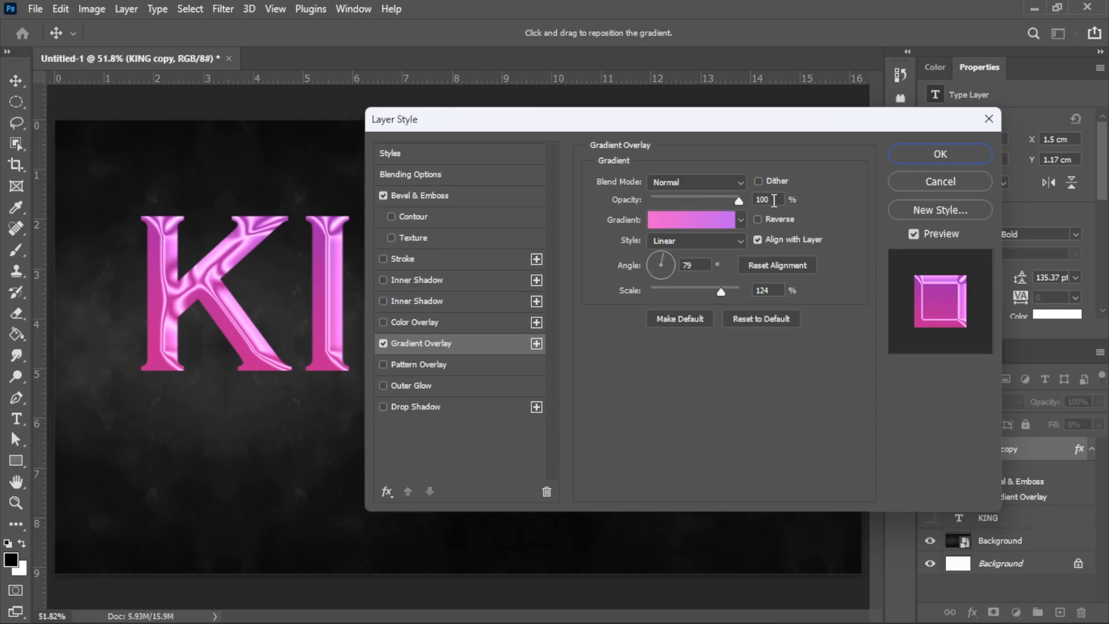
Step: Set the overlay gradient's first stop to dark brown #663500 at 25%
click(775, 200)
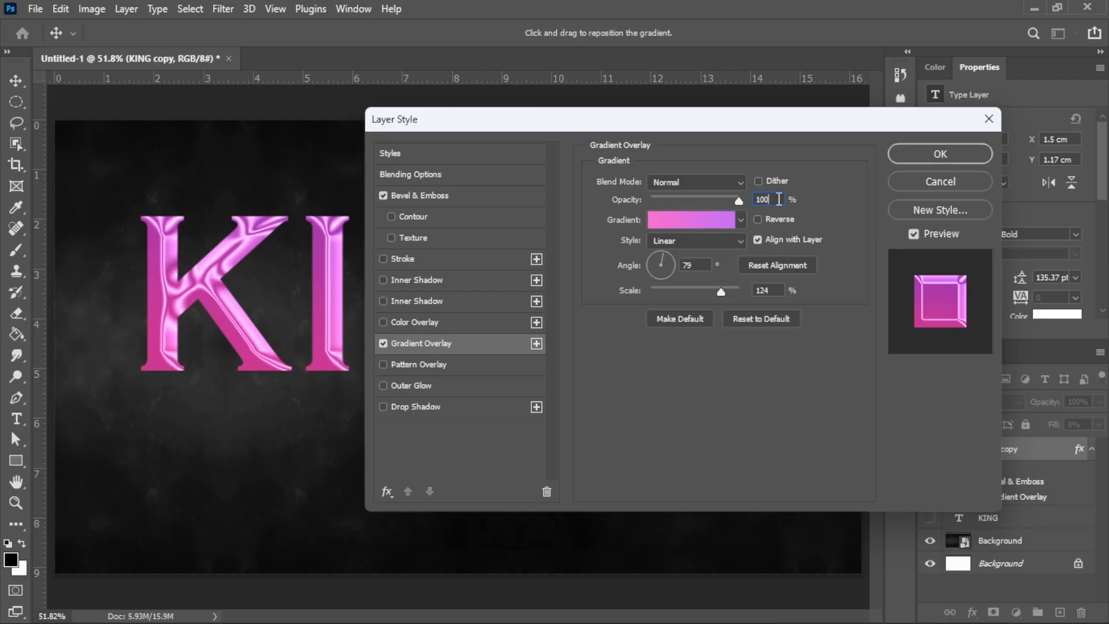
click(705, 223)
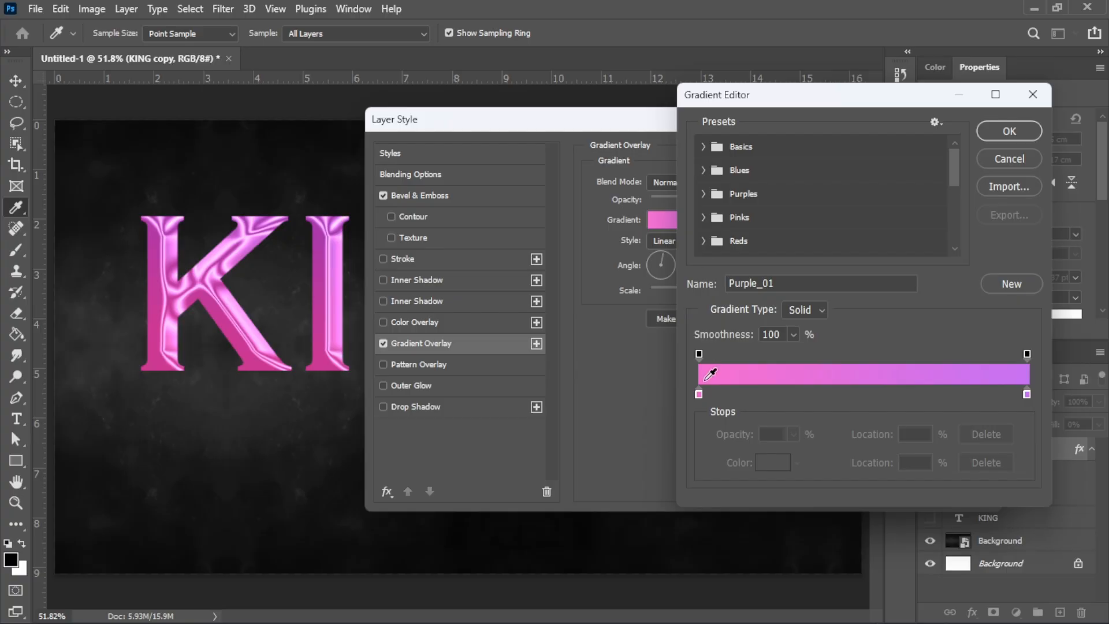
click(699, 394)
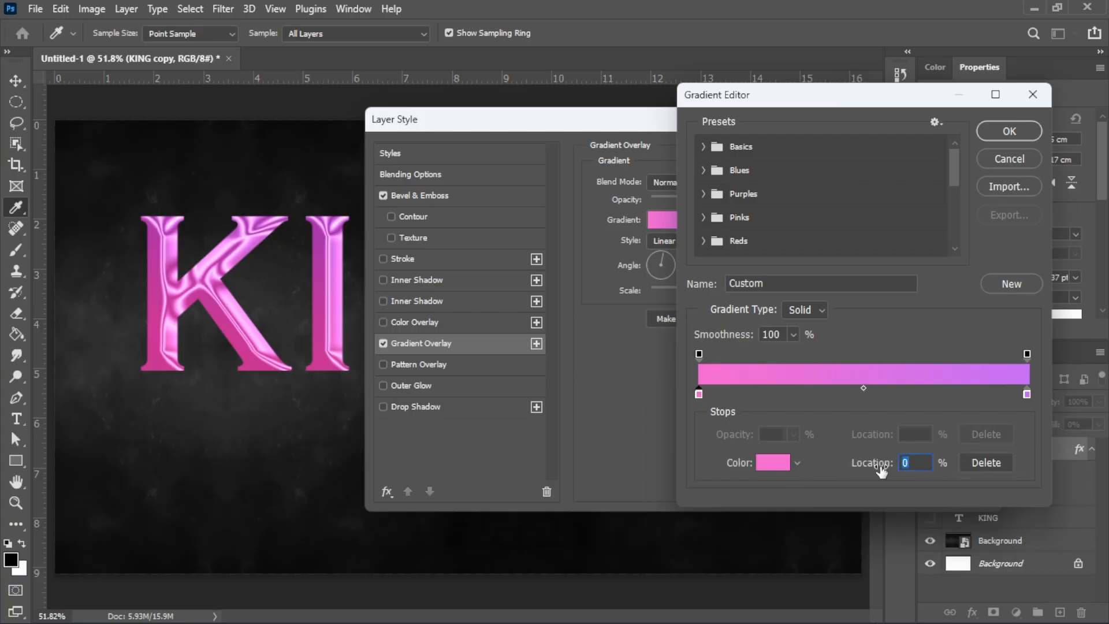
double_click(910, 462)
text(25)
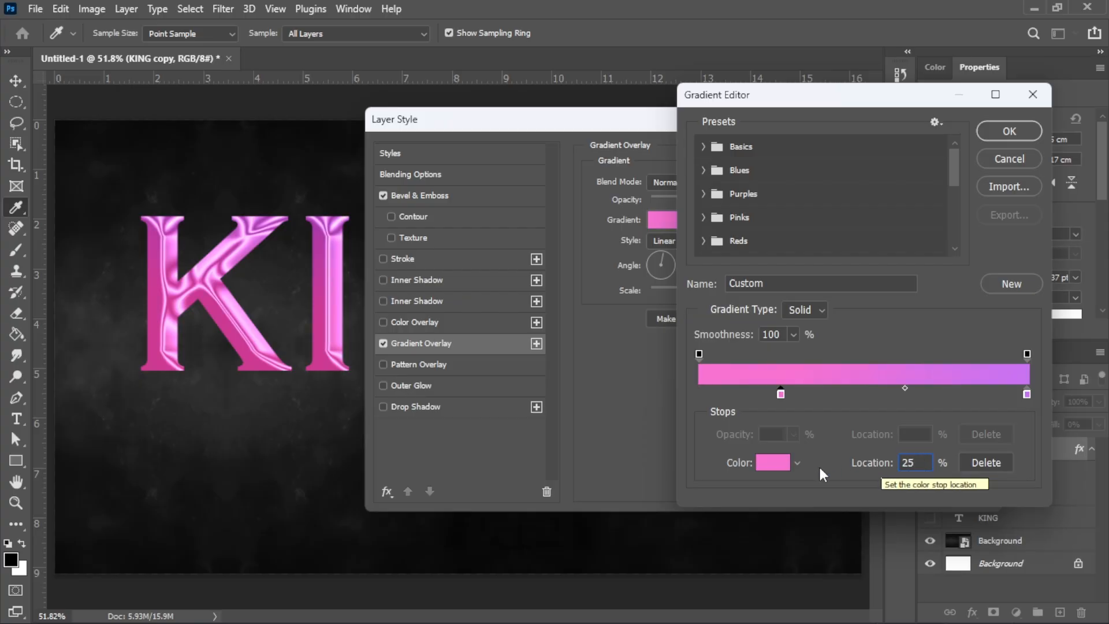
click(769, 463)
click(839, 323)
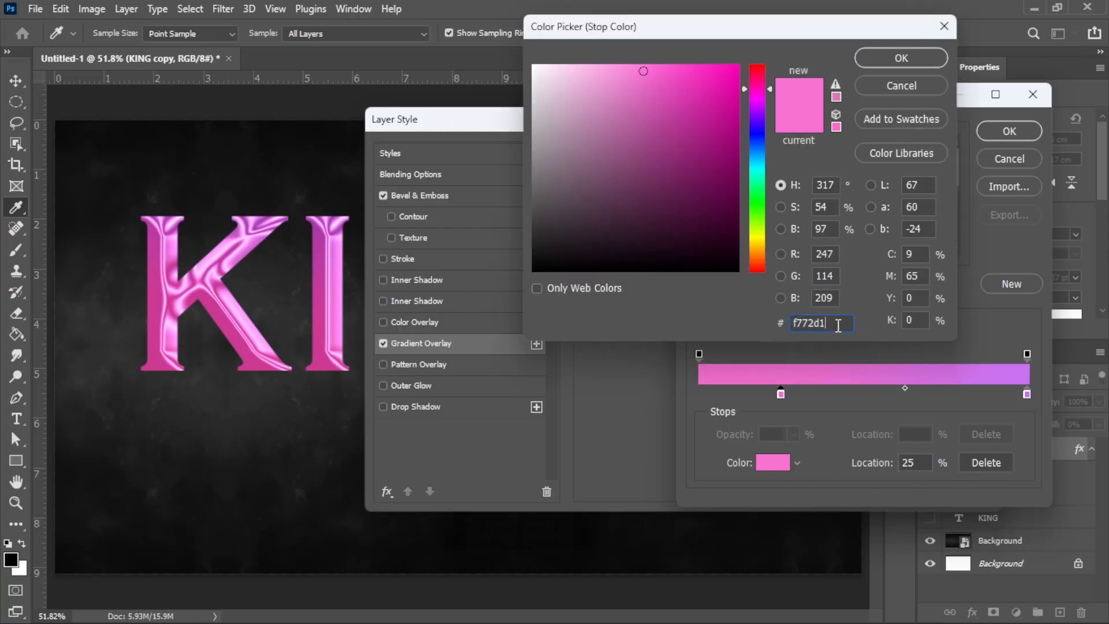
double_click(839, 322)
text(6)
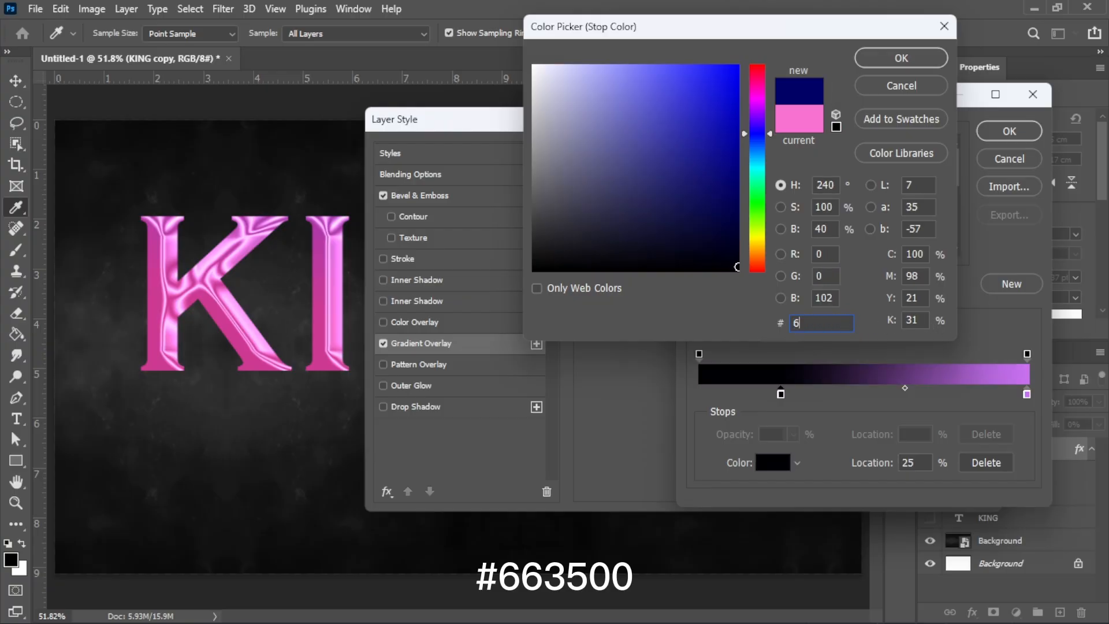
text(63500)
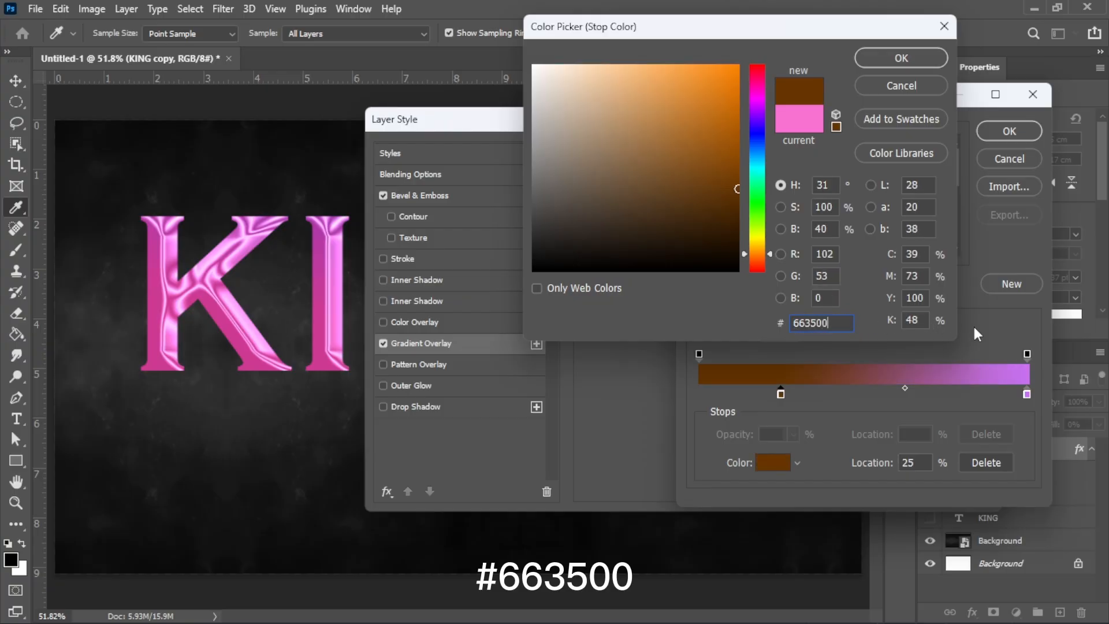
click(925, 61)
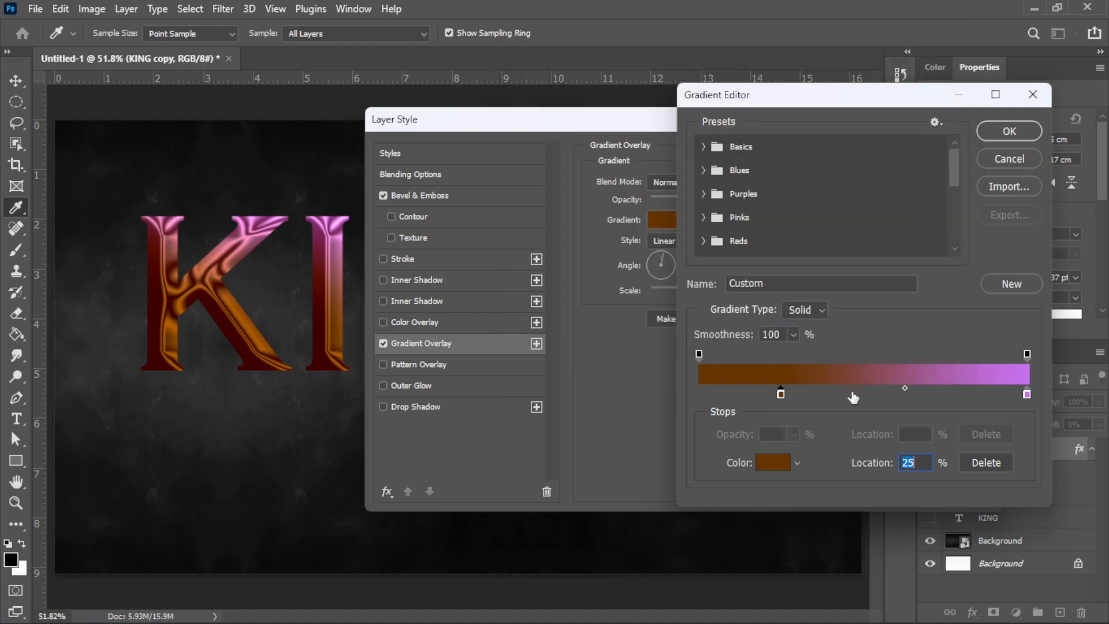
Step: Add a gold #d0ad6a stop at 55% and a cream #fdedc9 stop at 70%
click(832, 394)
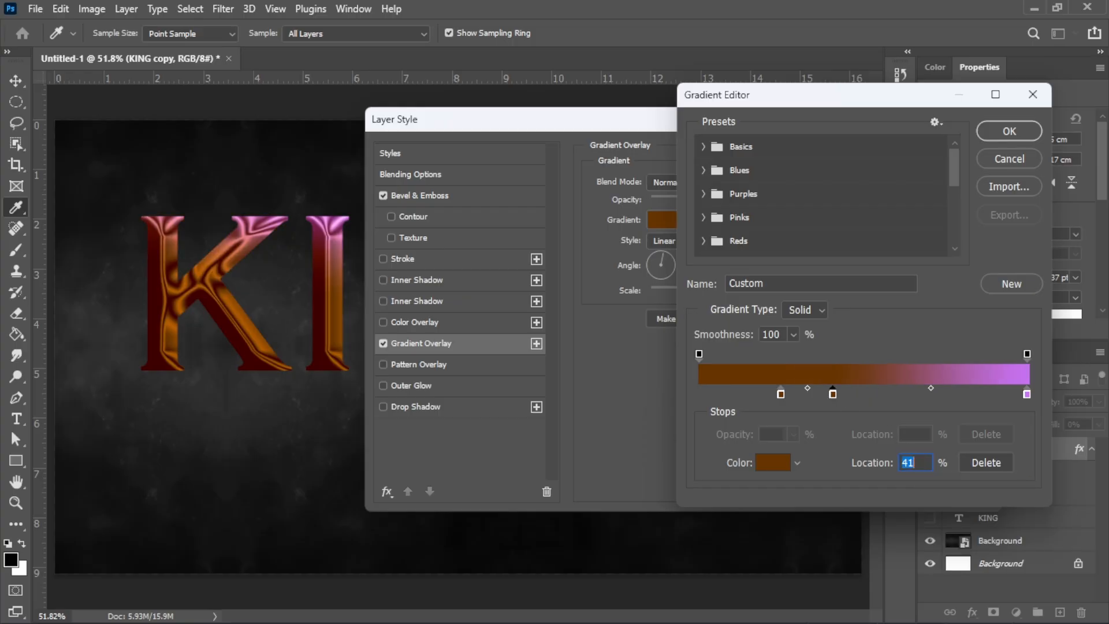
text(55)
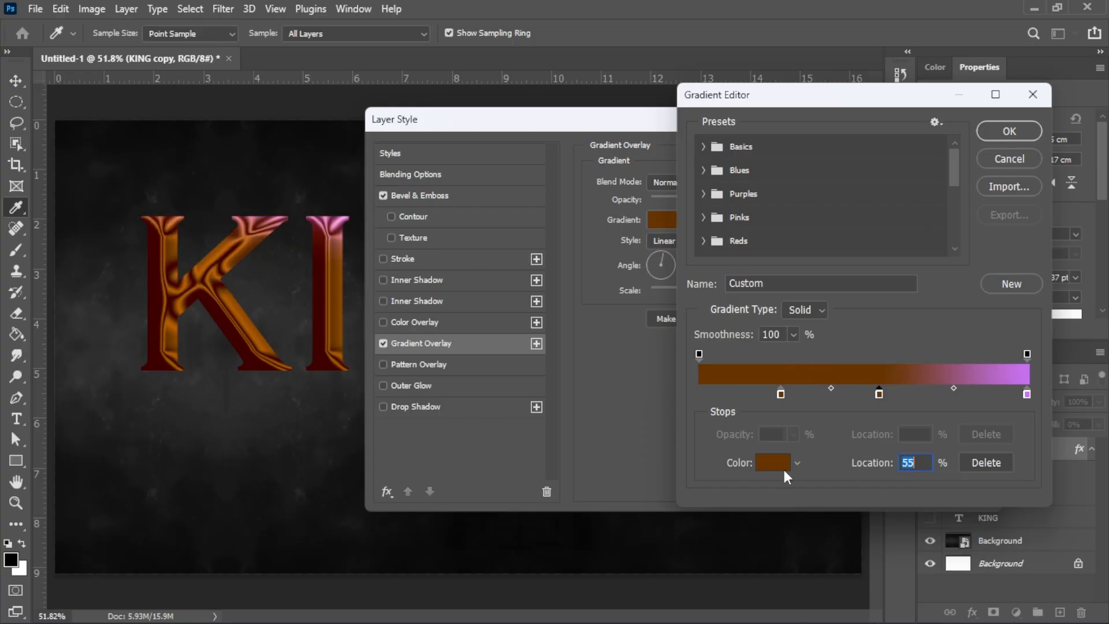
click(780, 465)
text(d)
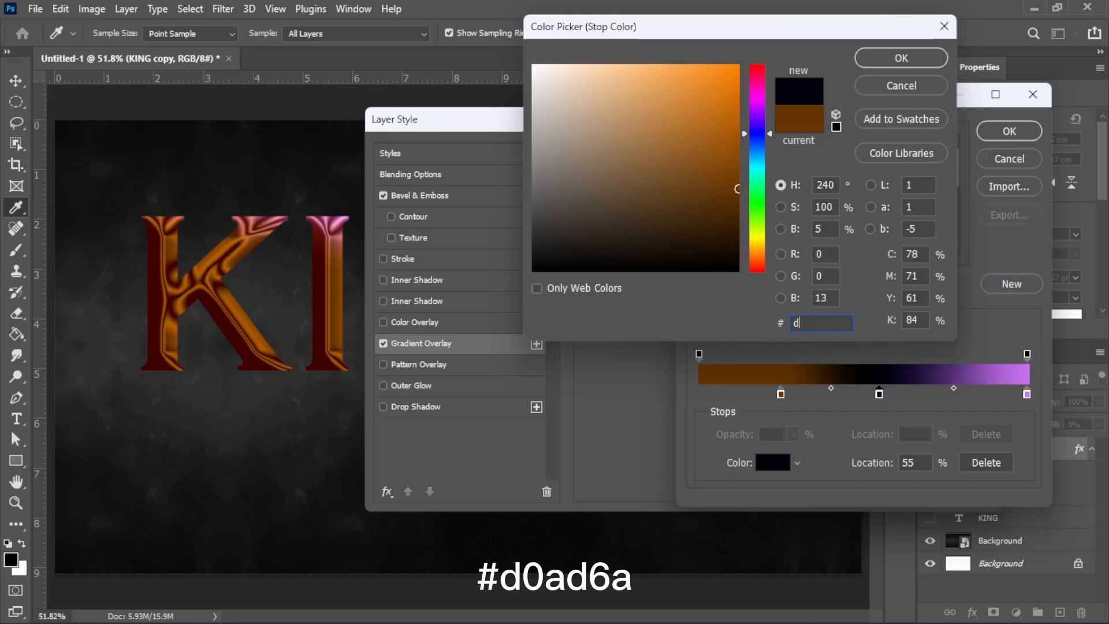
text(0a)
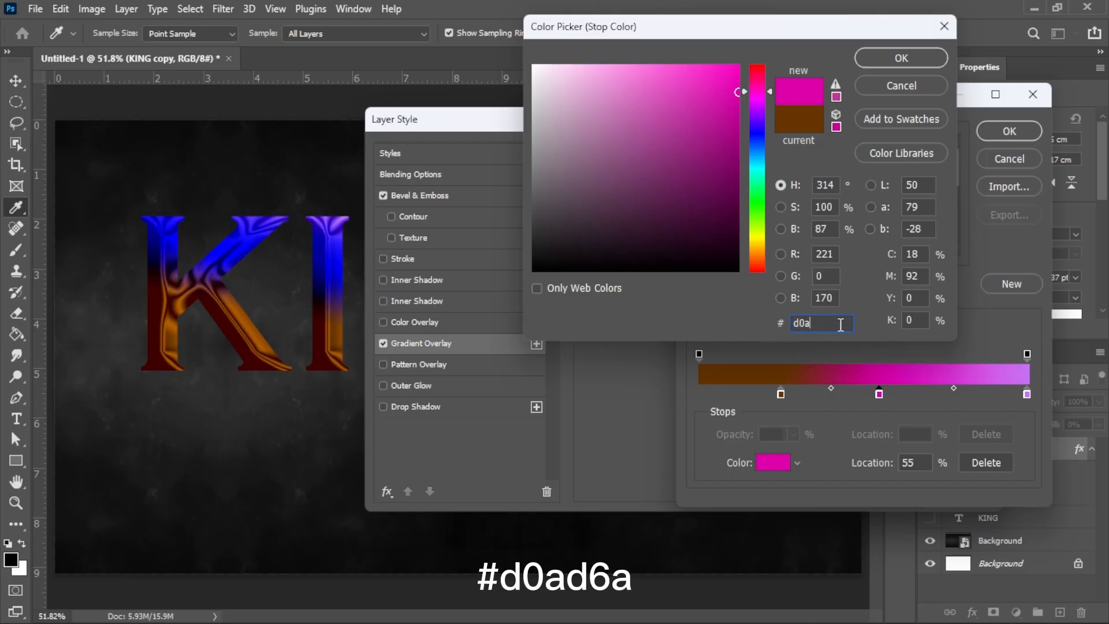
text(d6a)
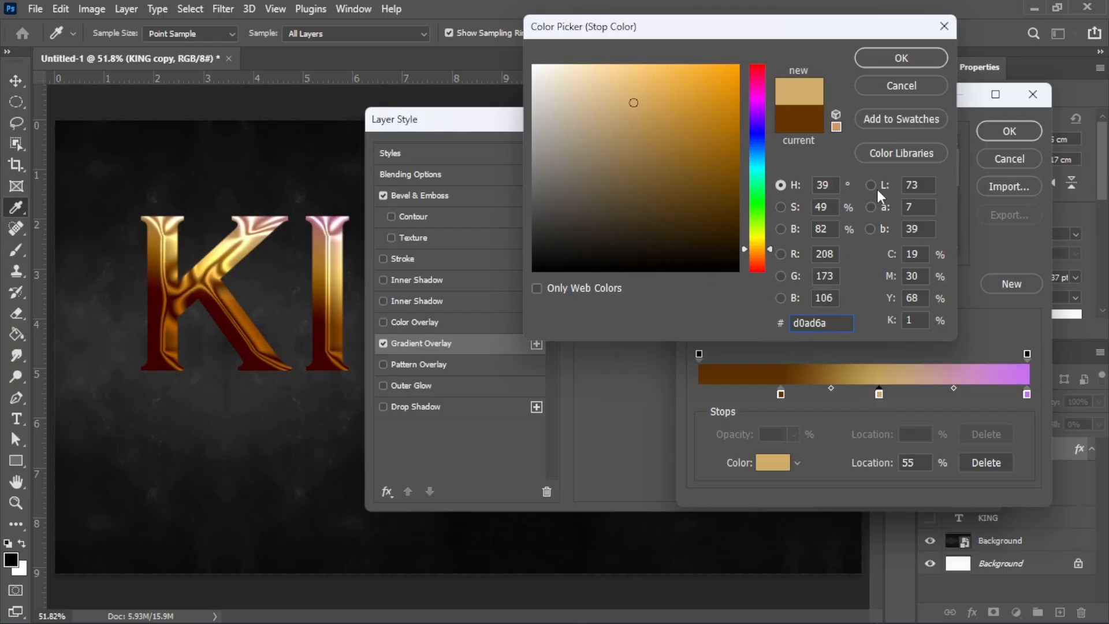
click(915, 60)
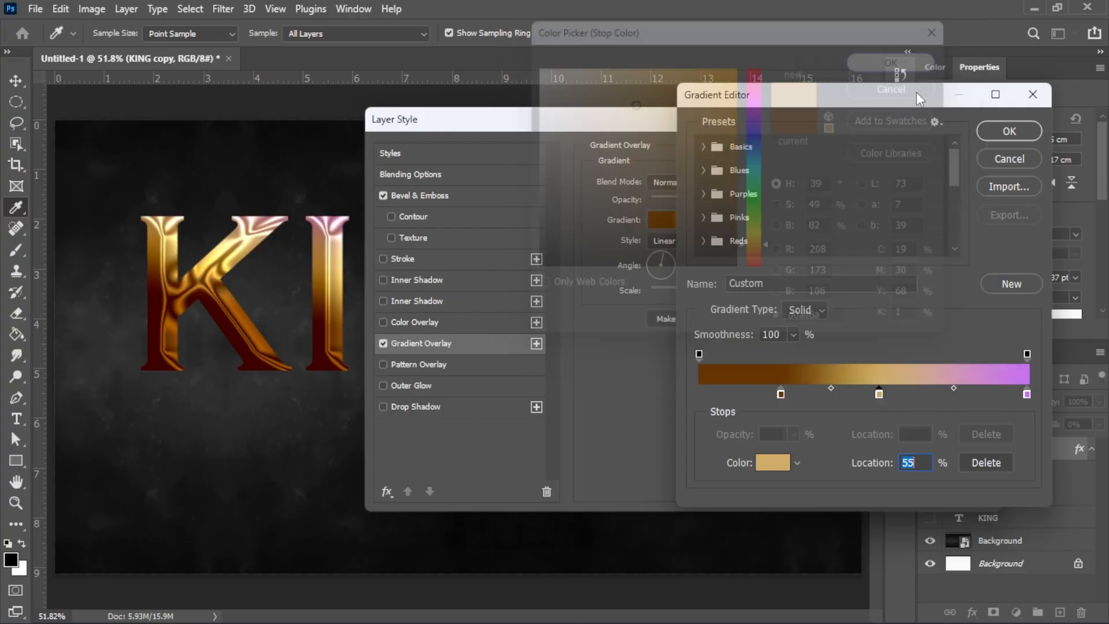
click(937, 395)
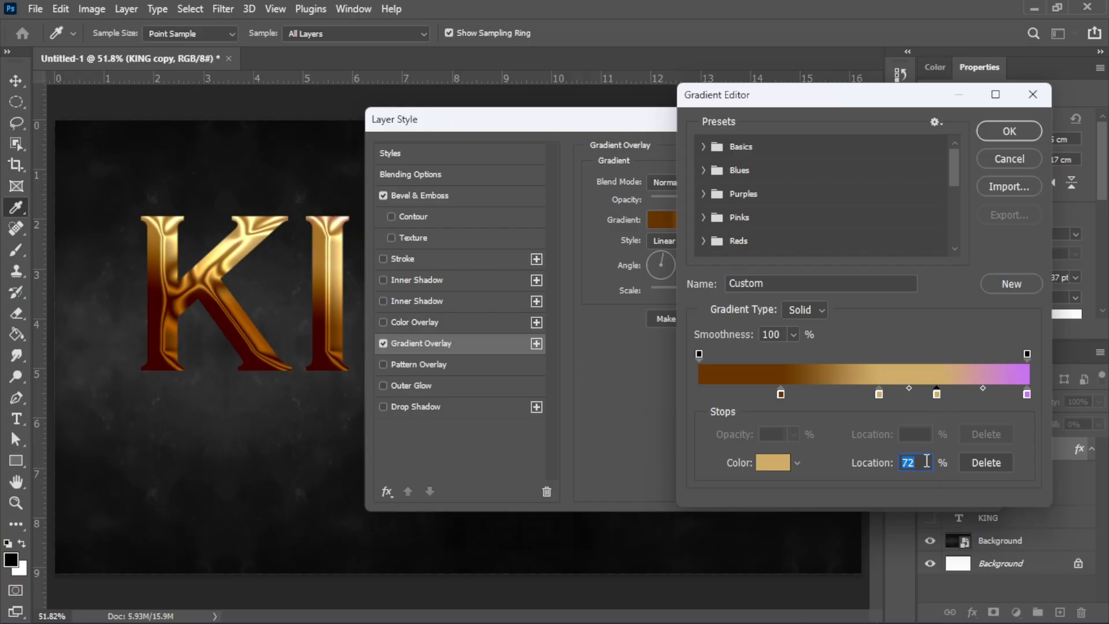
text(70)
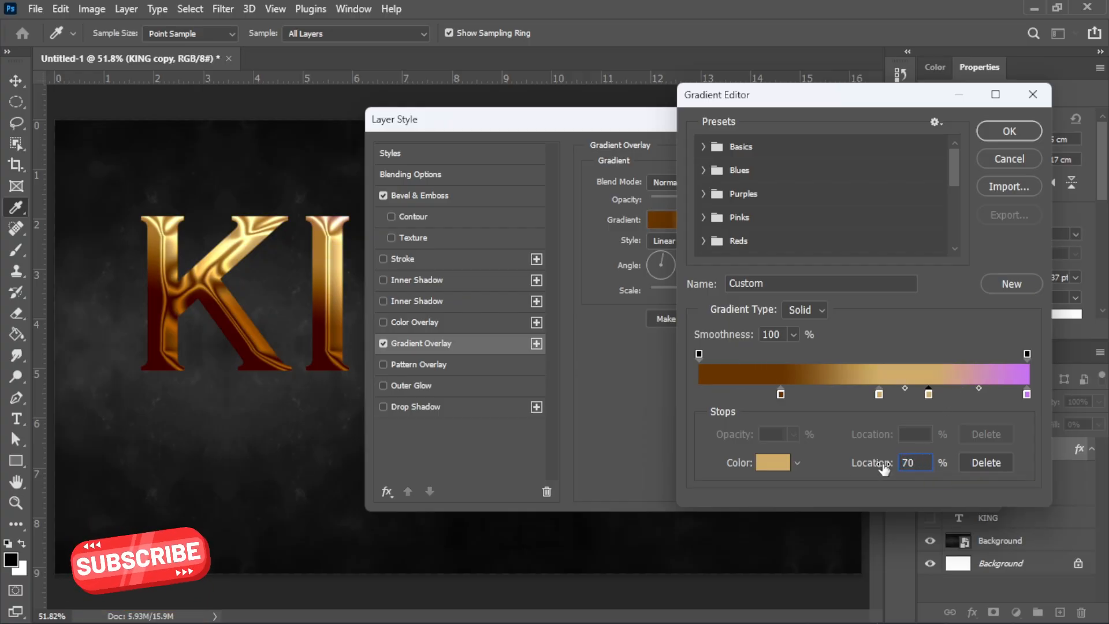
click(781, 462)
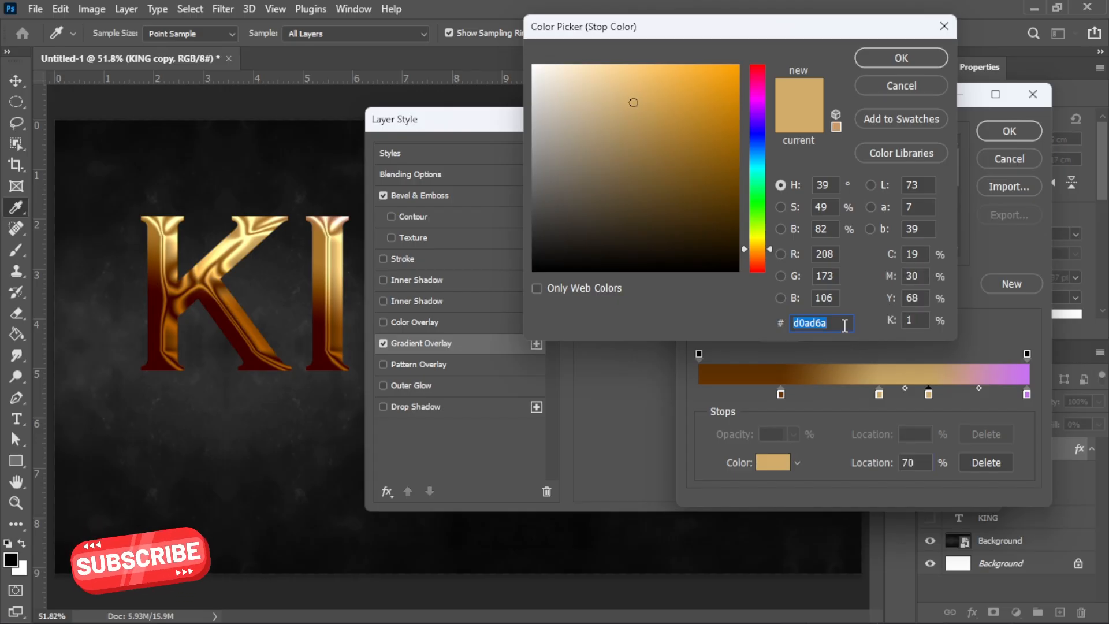
text(fd)
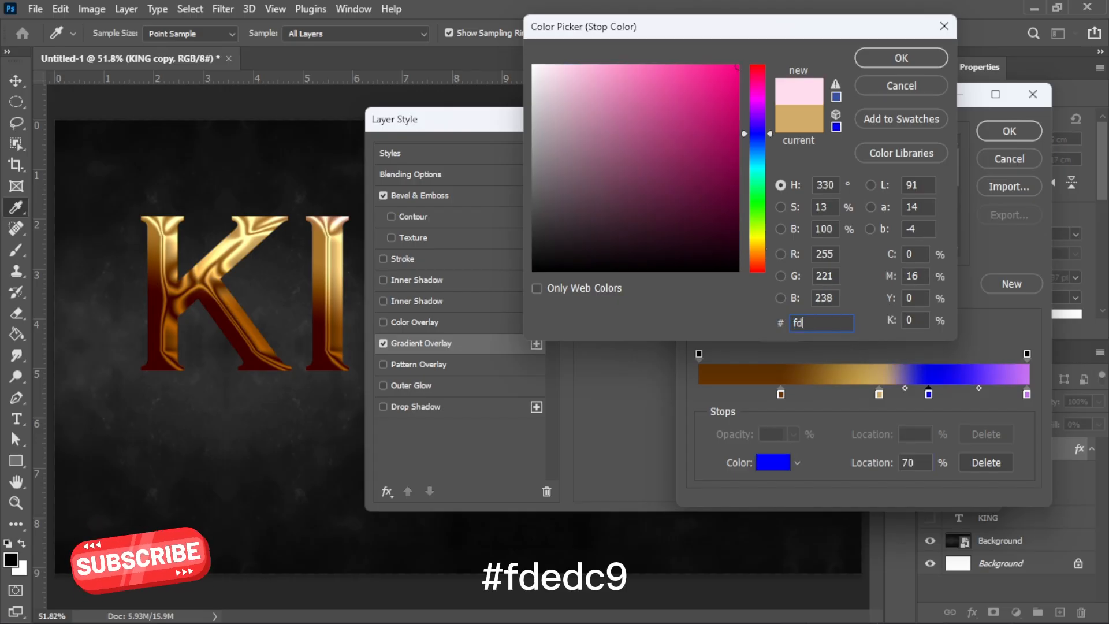
text(edc9)
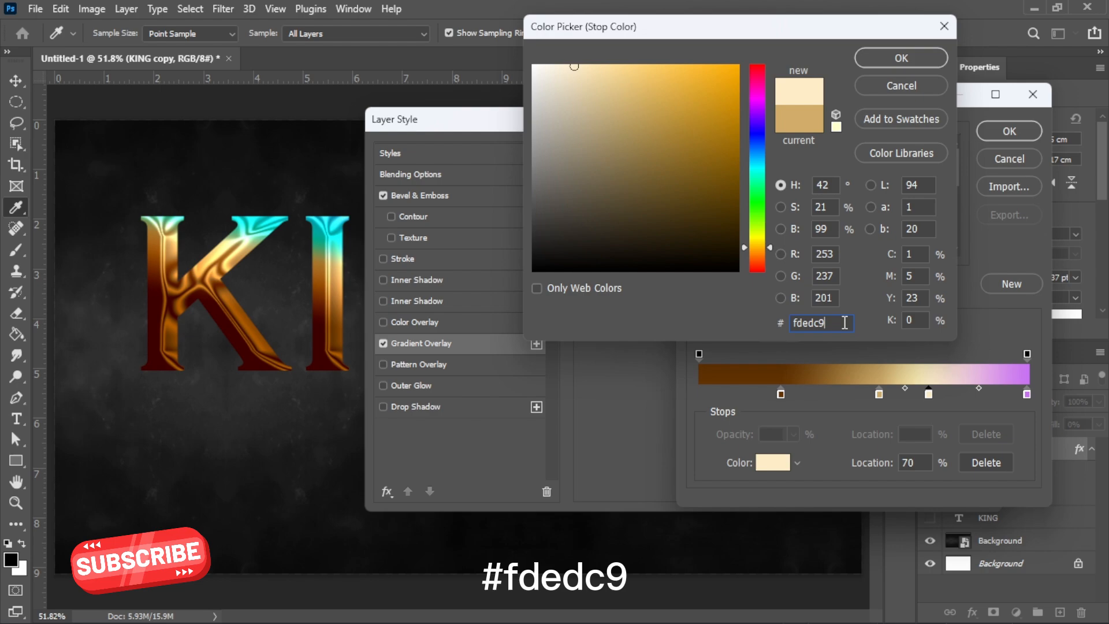
click(908, 60)
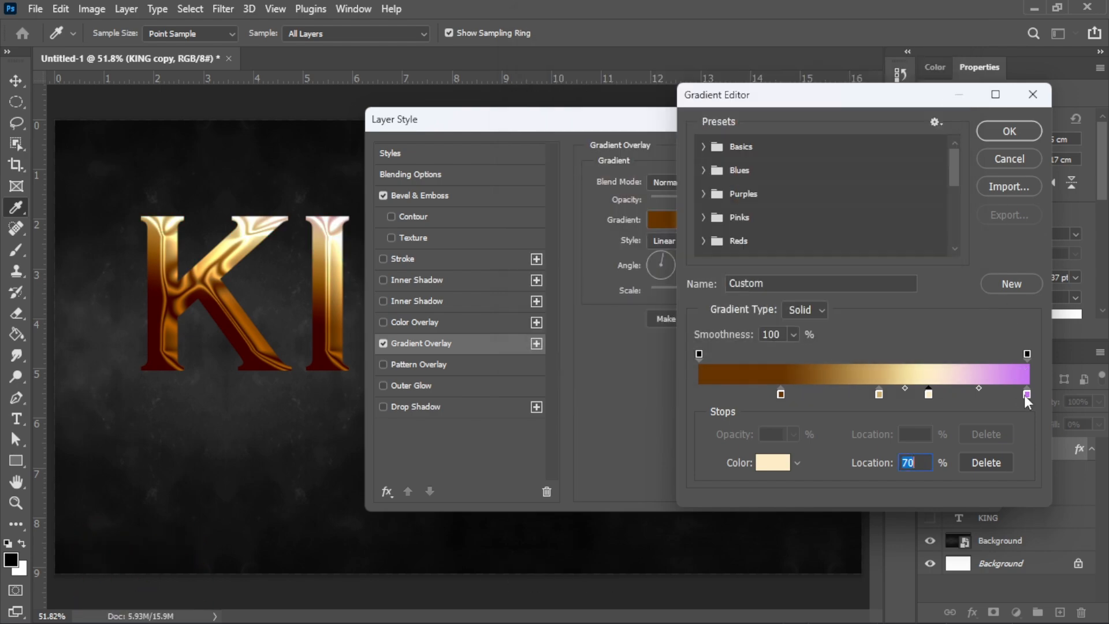
Step: Set the last stop to #663500 at 85%, then apply the gradient and layer style
click(1026, 394)
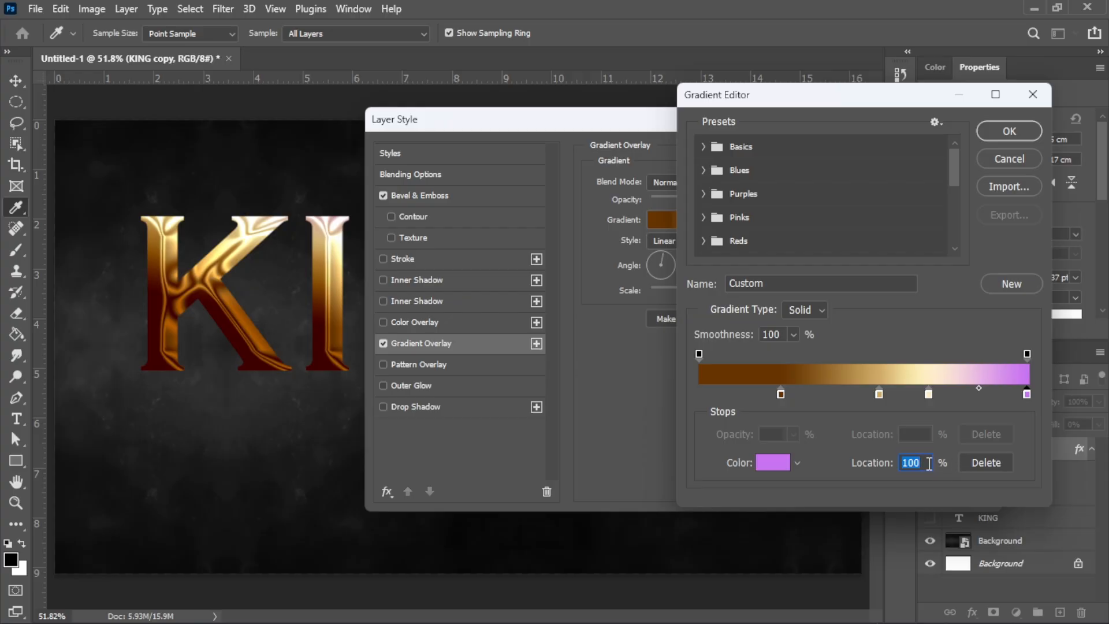
text(85)
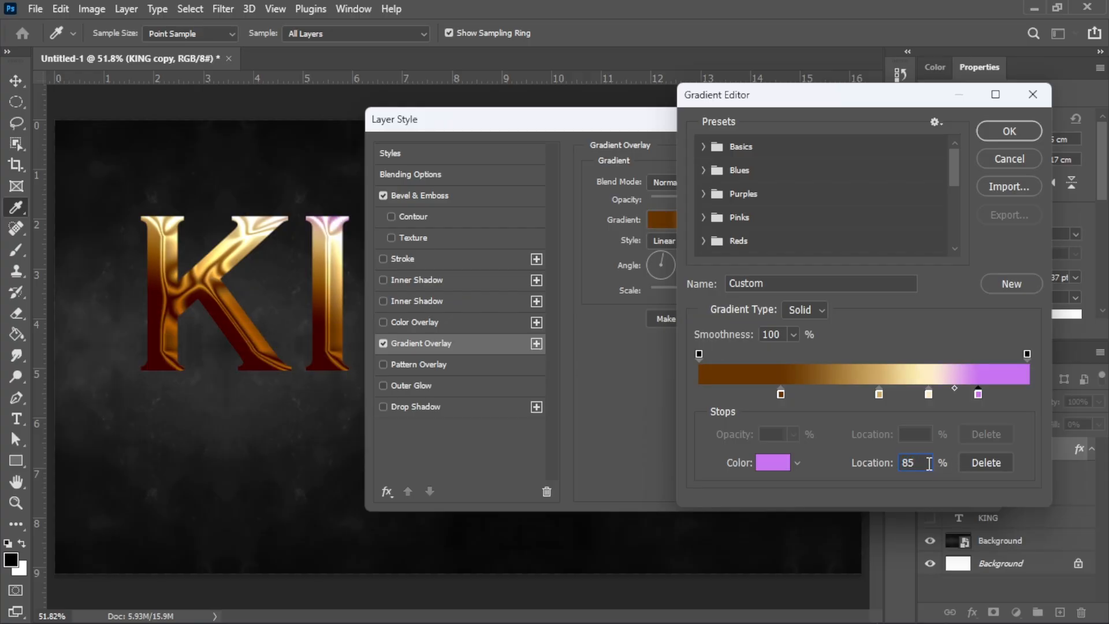
click(773, 462)
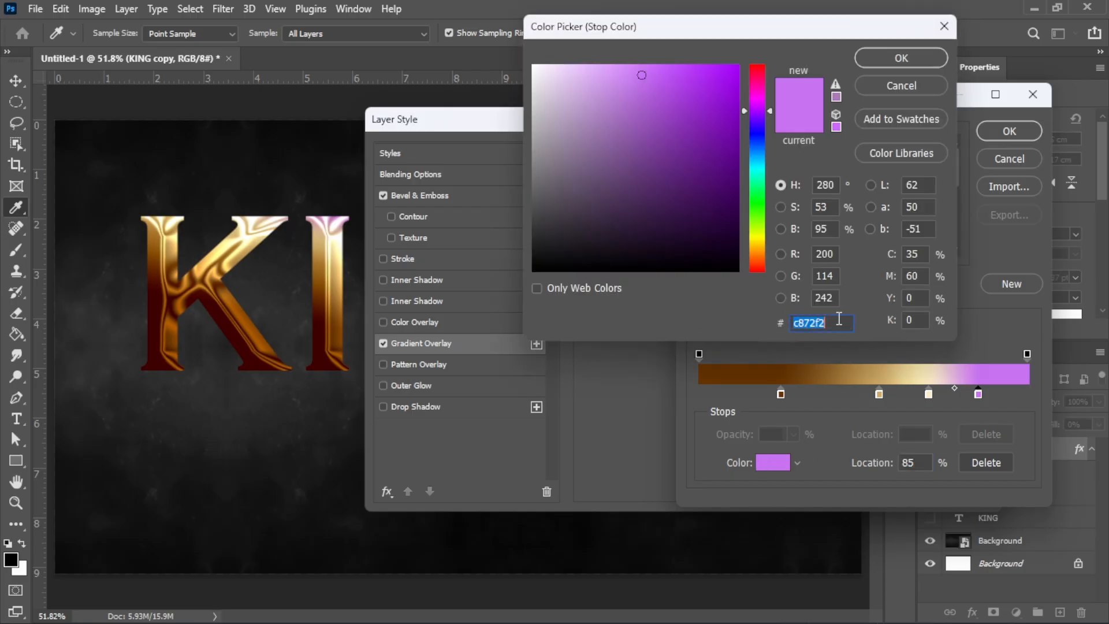
text(6635)
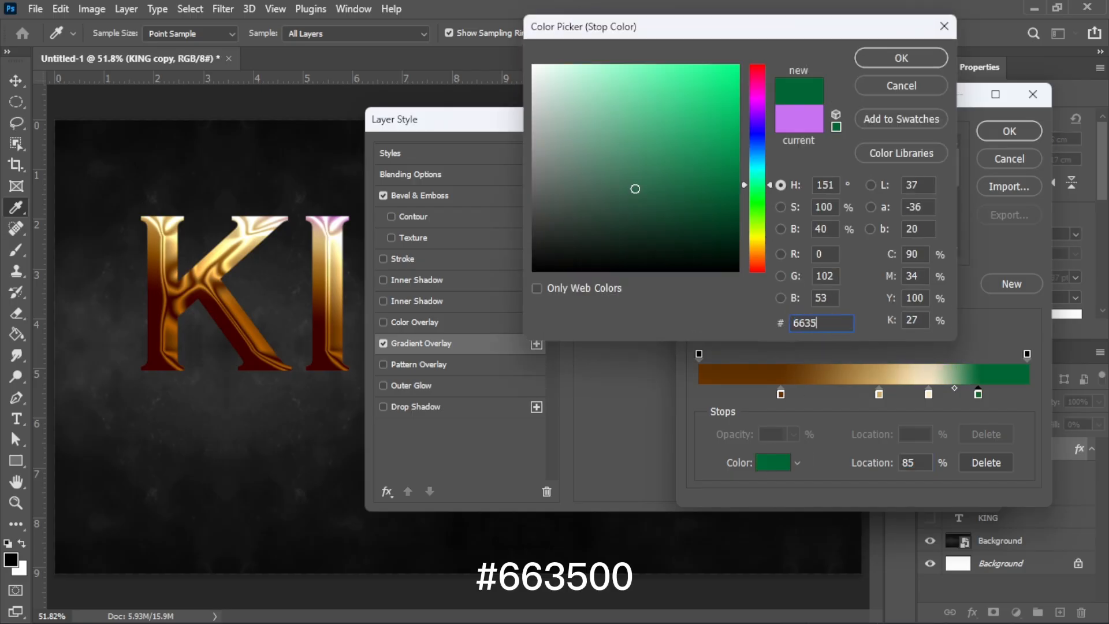
text(00)
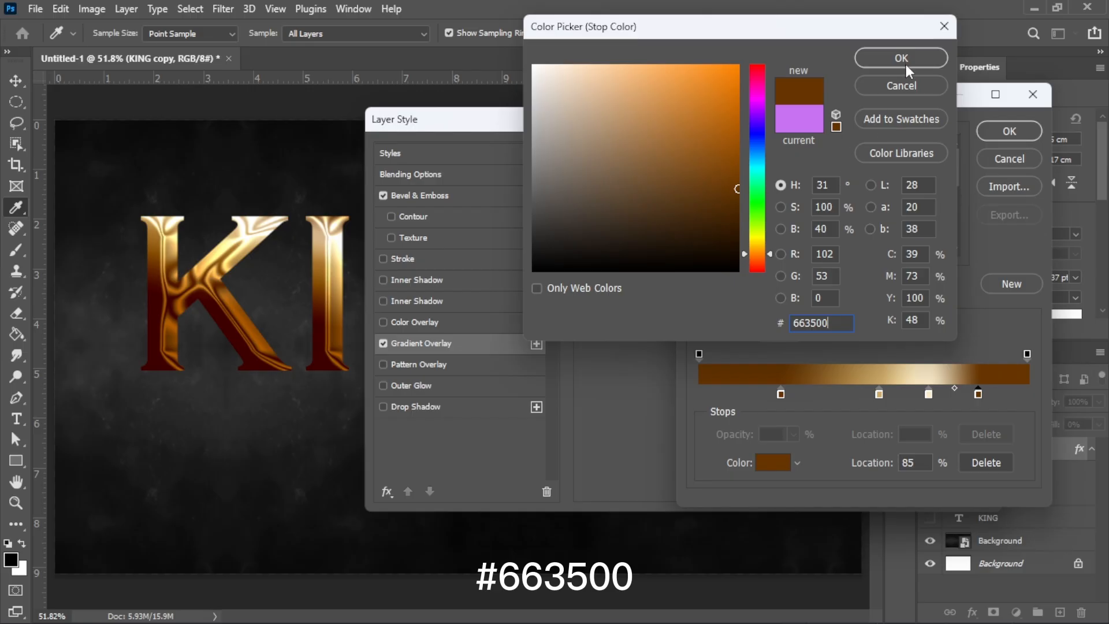
click(907, 61)
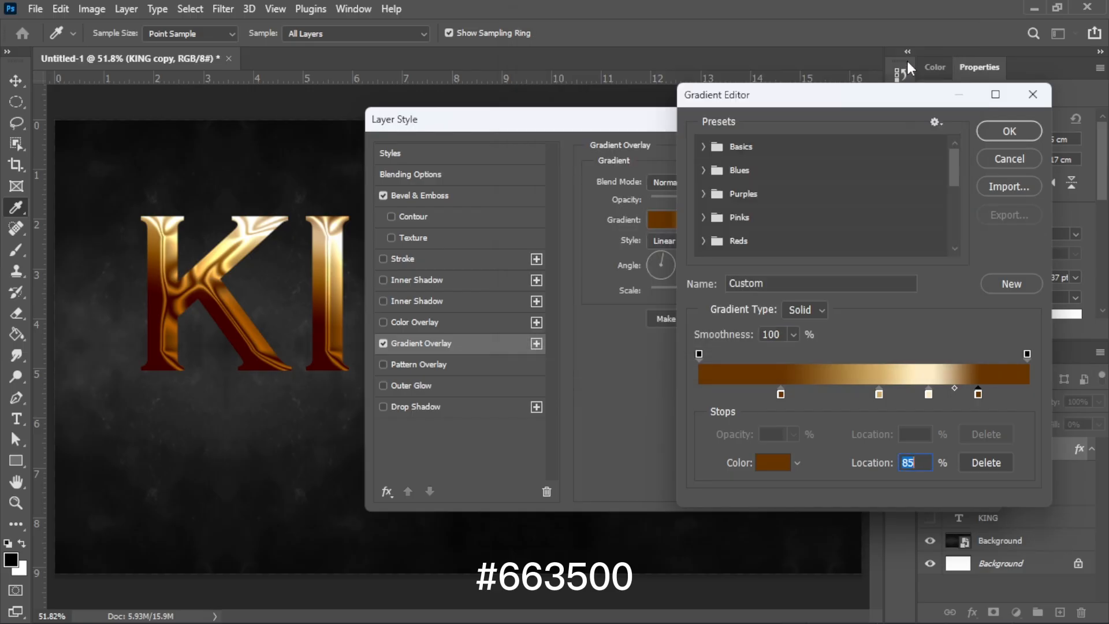
click(1008, 133)
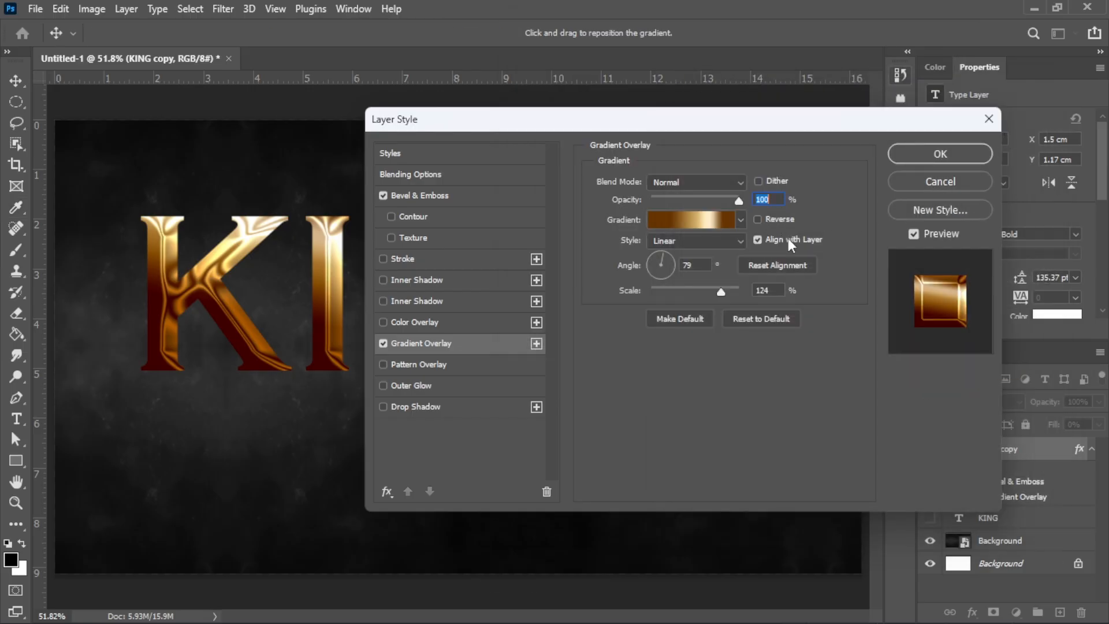
click(701, 266)
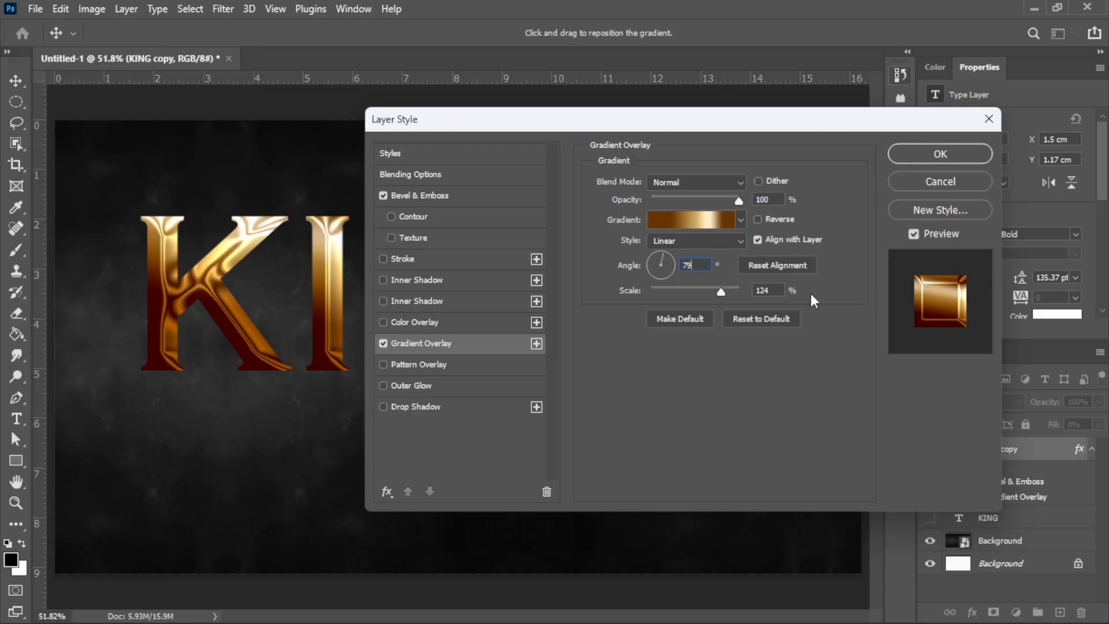
click(784, 291)
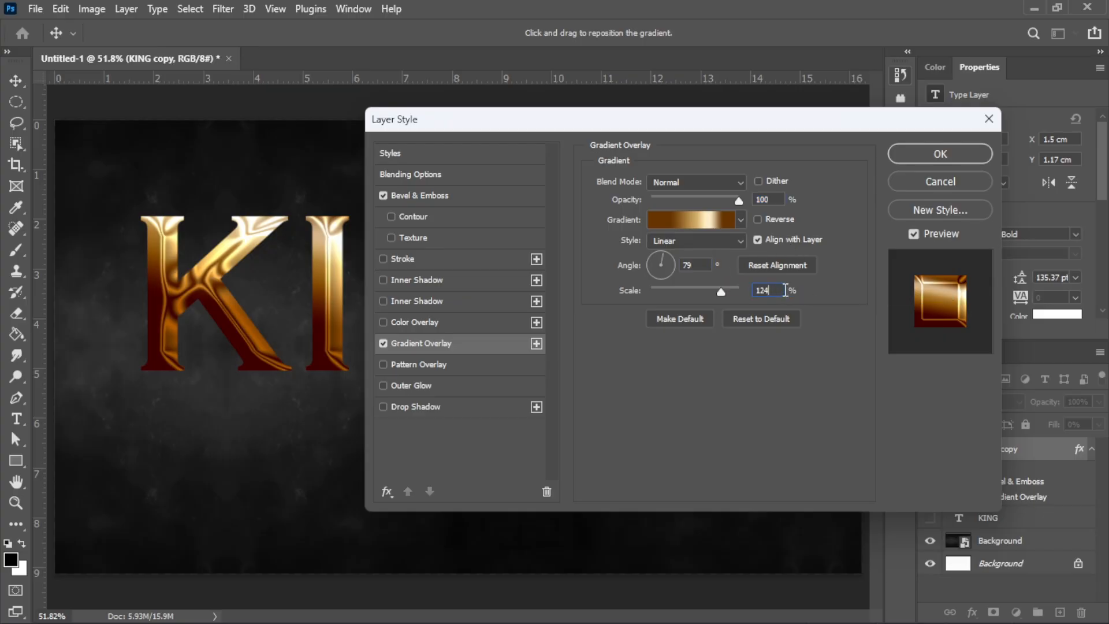
click(942, 154)
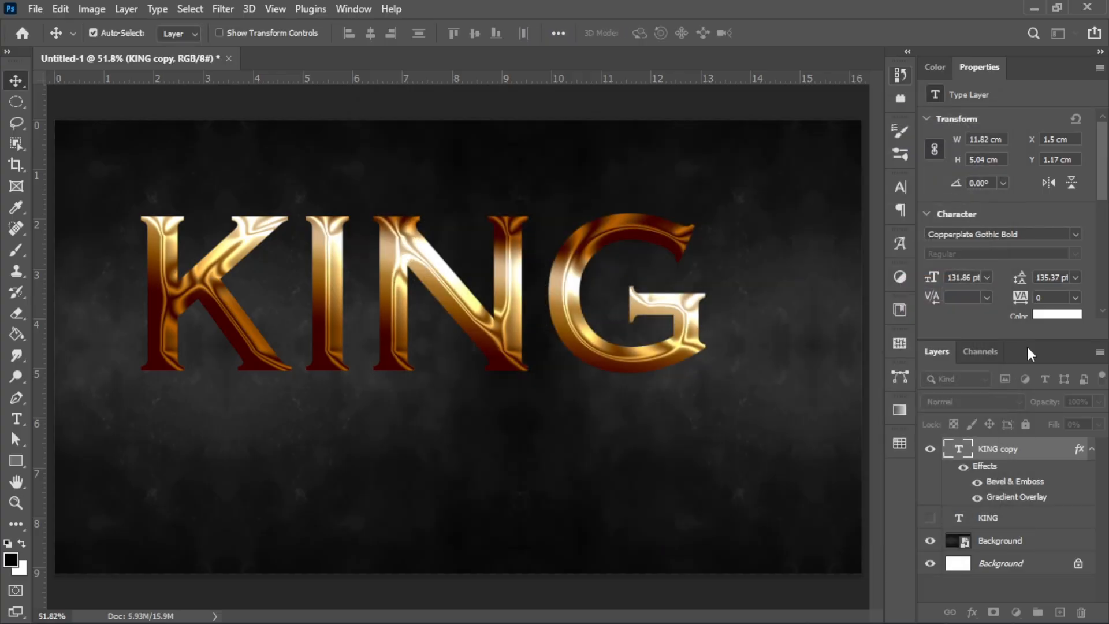
Step: Collapse KING copy's effects and enter Free Transform with the reference point enabled
click(1091, 451)
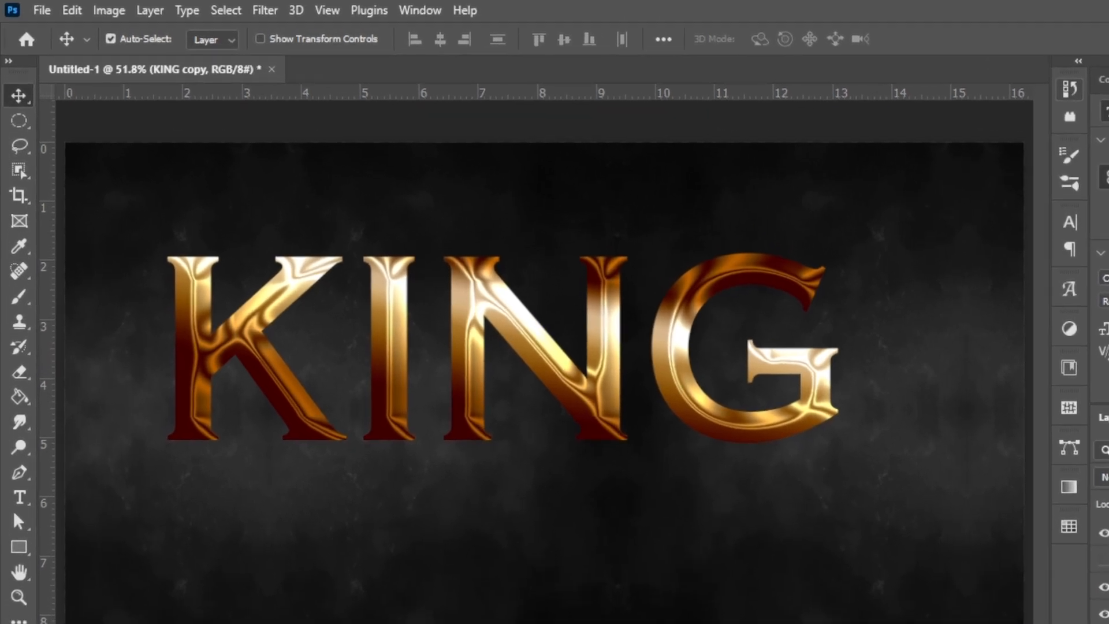
key(ctrl+t)
key(Escape)
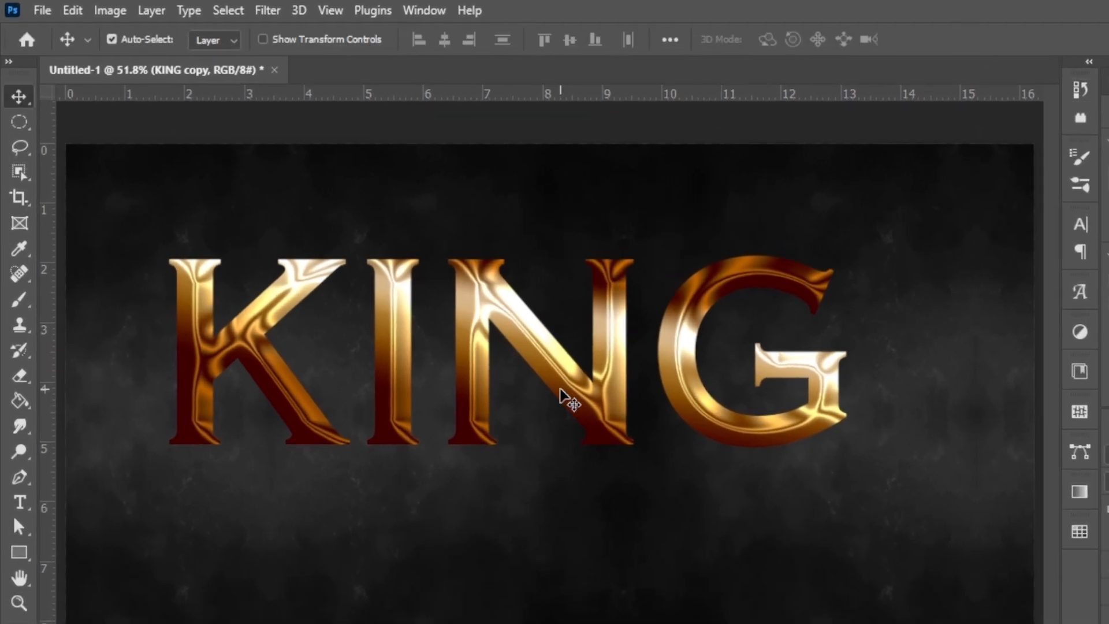
key(ctrl)
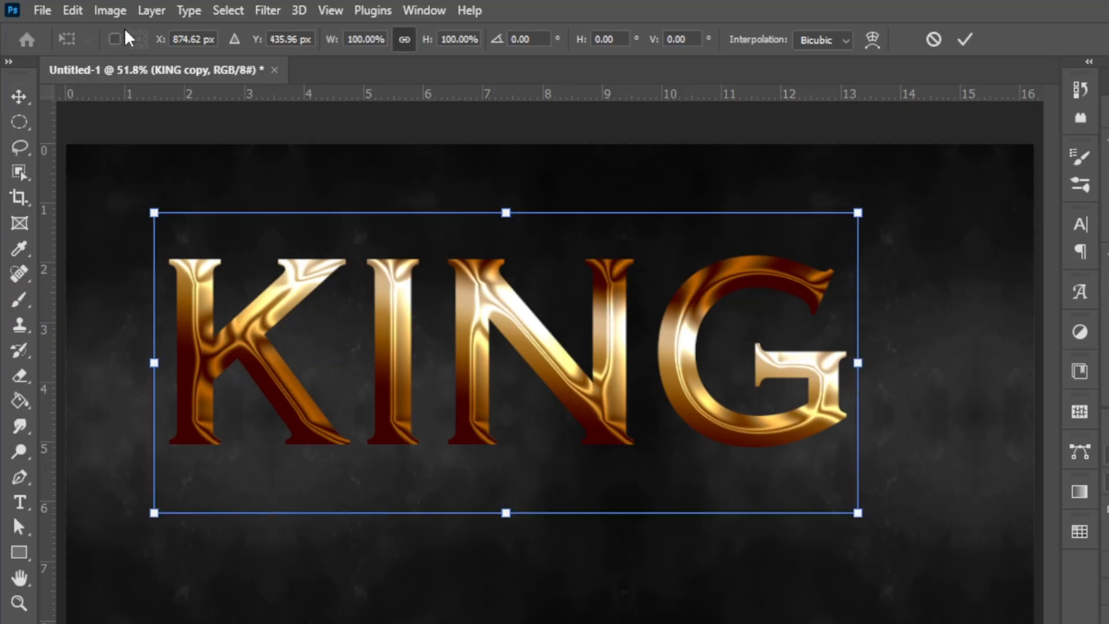
click(114, 38)
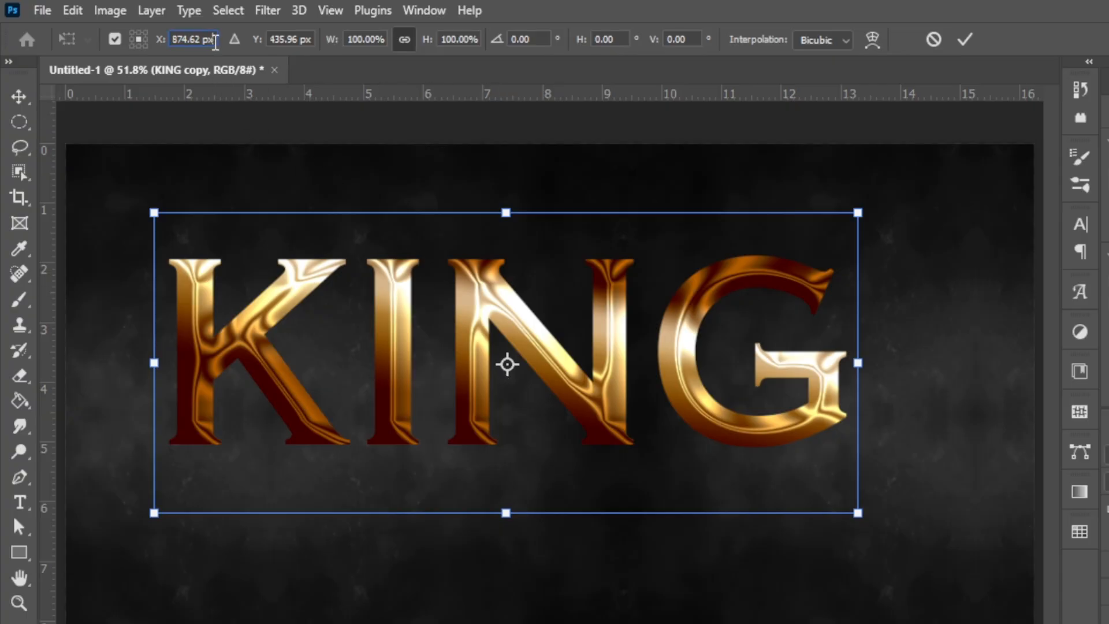
click(314, 41)
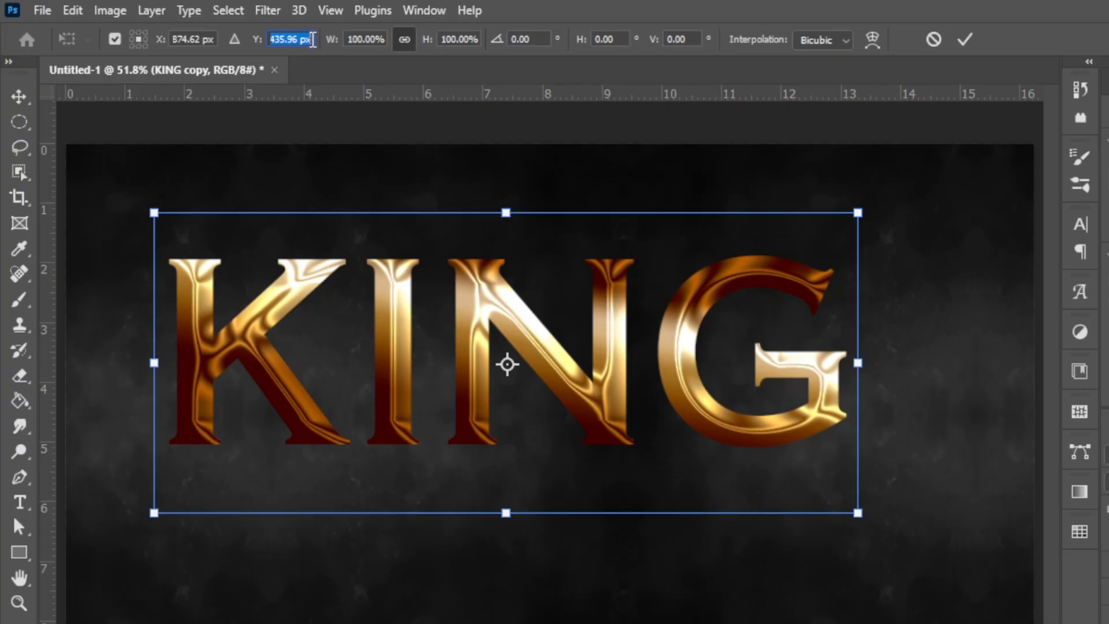
click(311, 39)
Step: Shift KING copy by +1 px in X and +1 px in Y and commit the transform
click(217, 41)
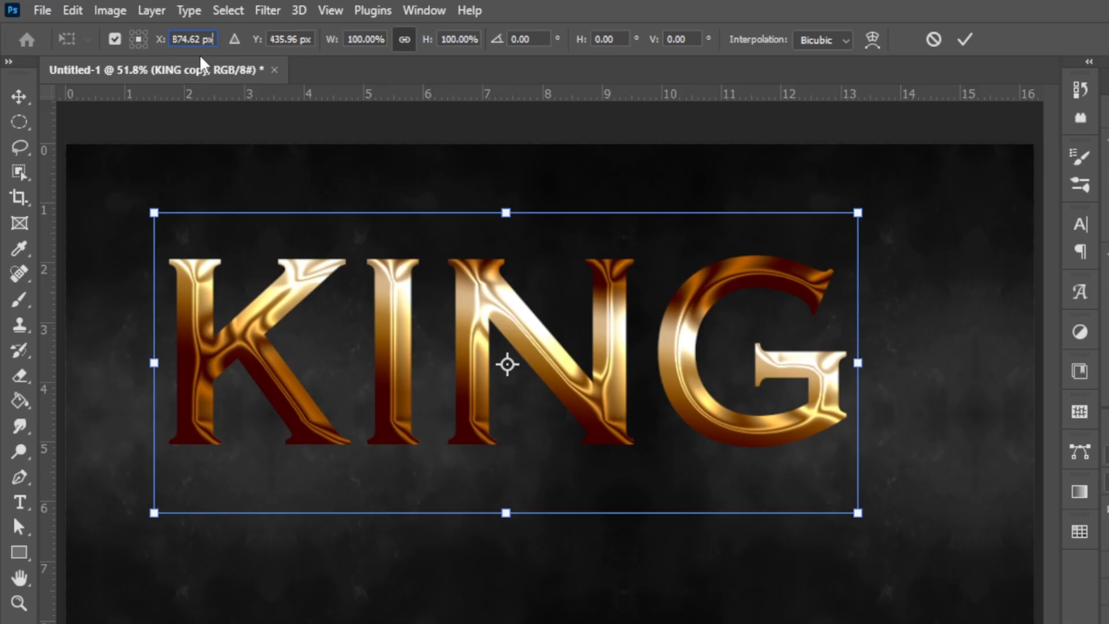
text(+1)
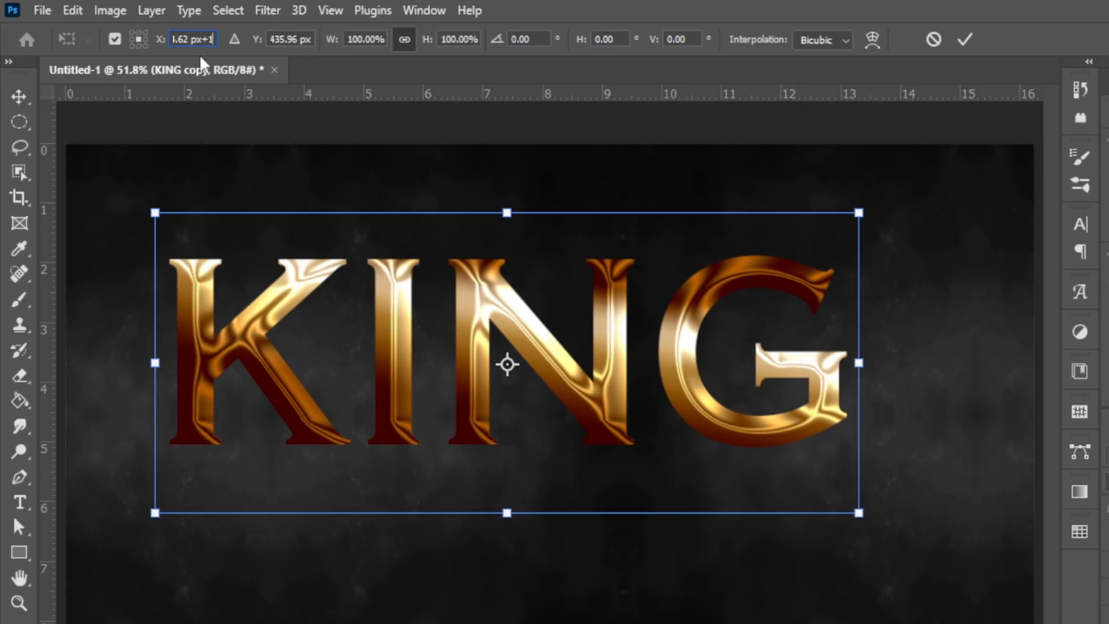
key(Return)
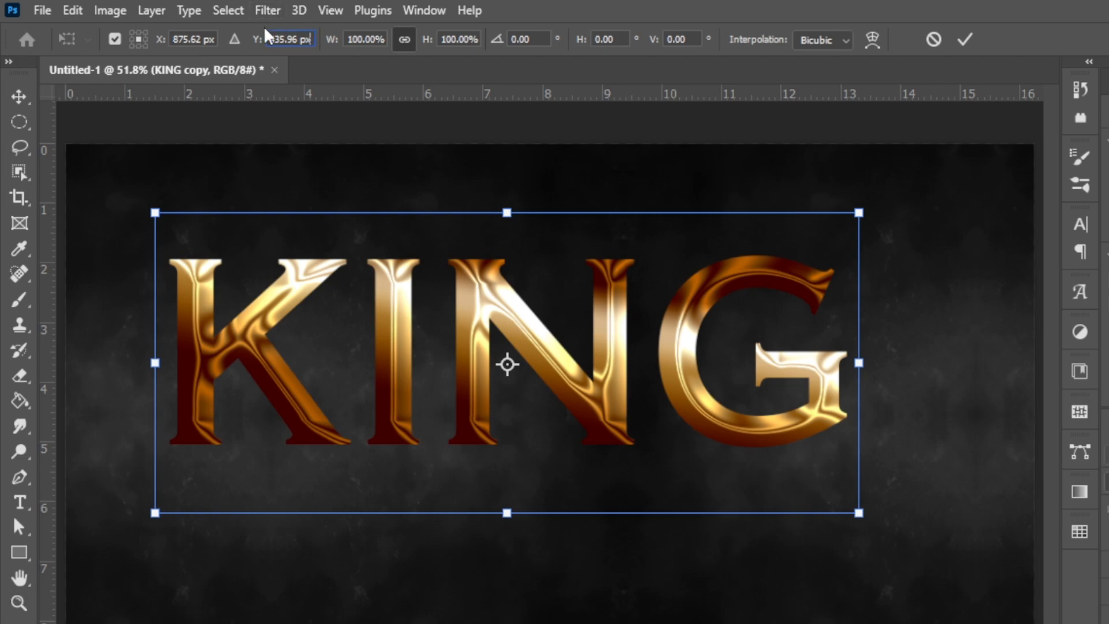
click(315, 41)
text(+)
text(1)
key(Return)
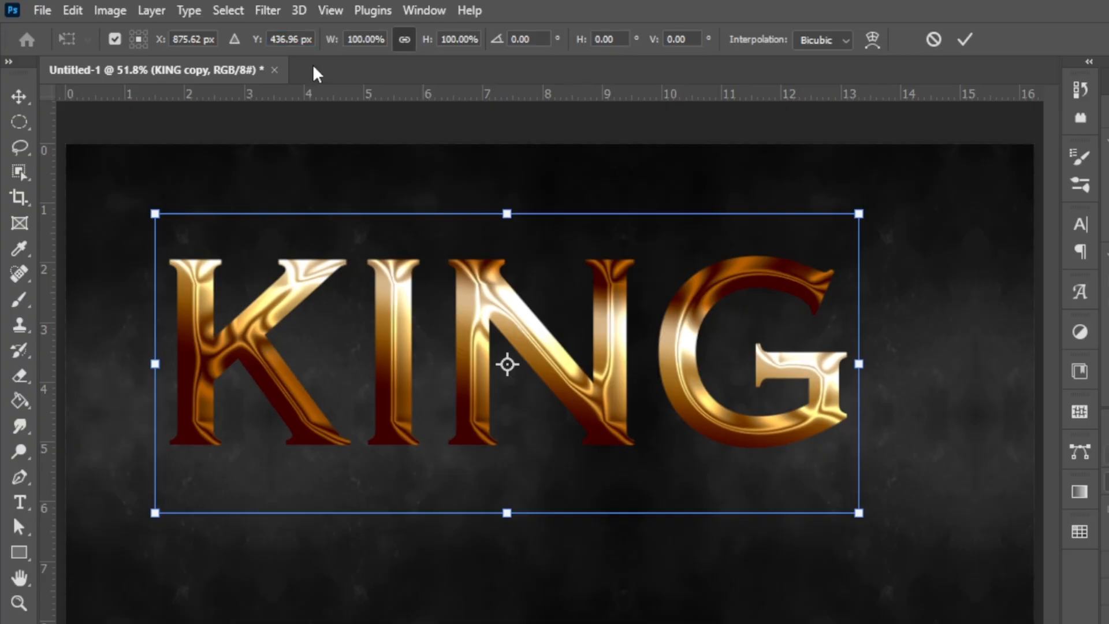
click(966, 41)
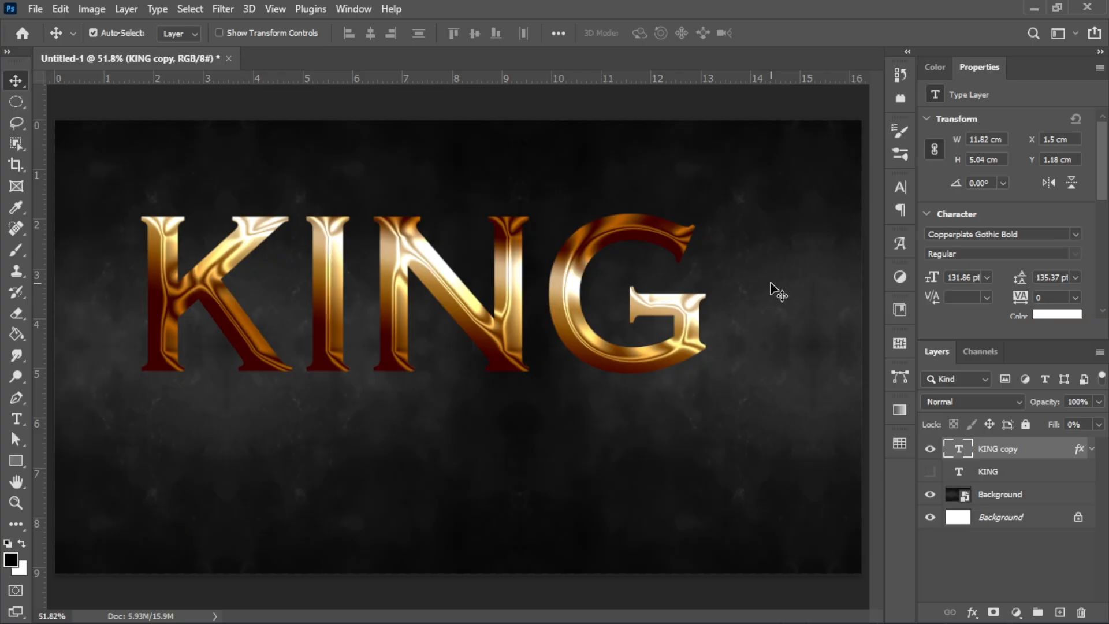
key(ctrl)
Step: Repeat the 1 px duplicate-and-offset with Ctrl+Shift+Alt+T to stack many KING copies
key(ctrl+shift+alt+t)
key(ctrl+shift+alt+t)
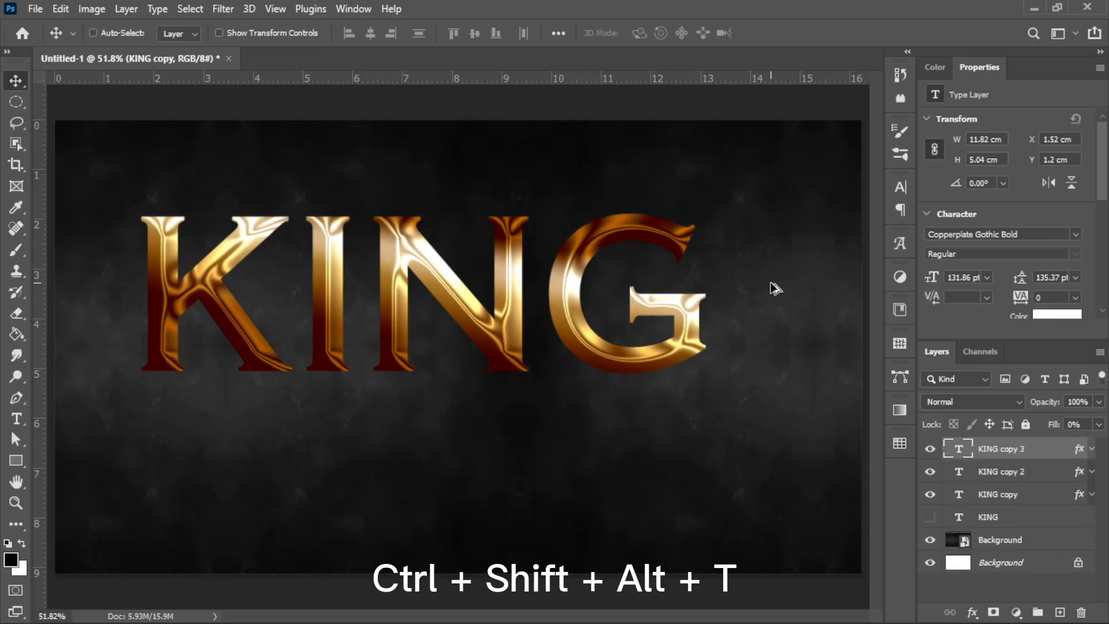
key(ctrl+shift+alt+t)
key(ctrl+shift+alt+t)
key(ctrl+shift+alt+t)
key(ctrl+shift+alt+t)
key(ctrl+shift+alt+t)
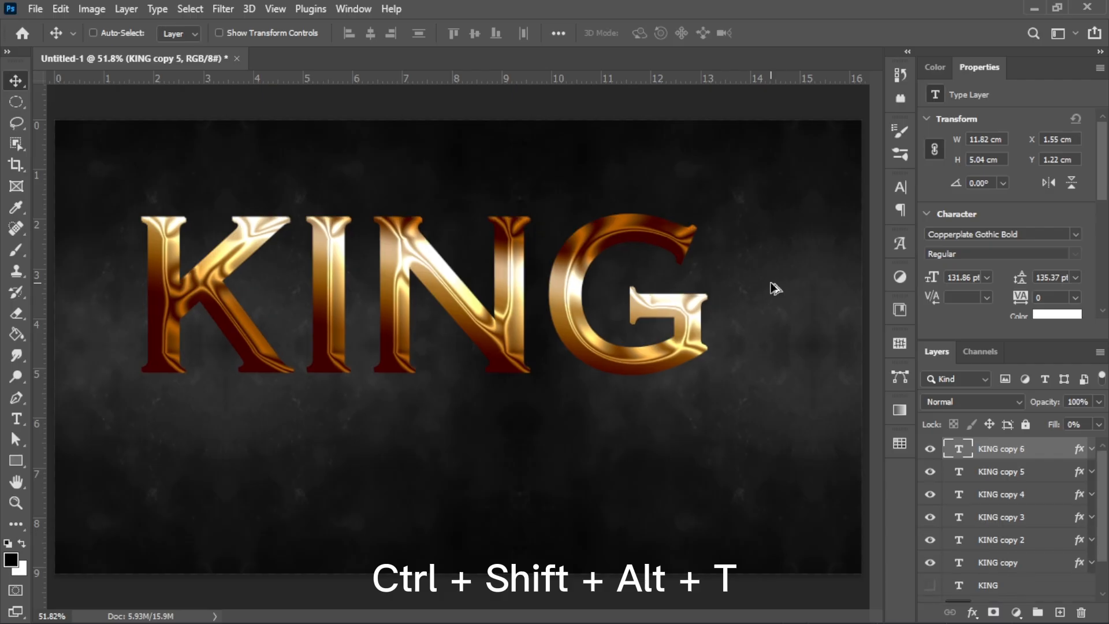
key(ctrl+shift+alt+t)
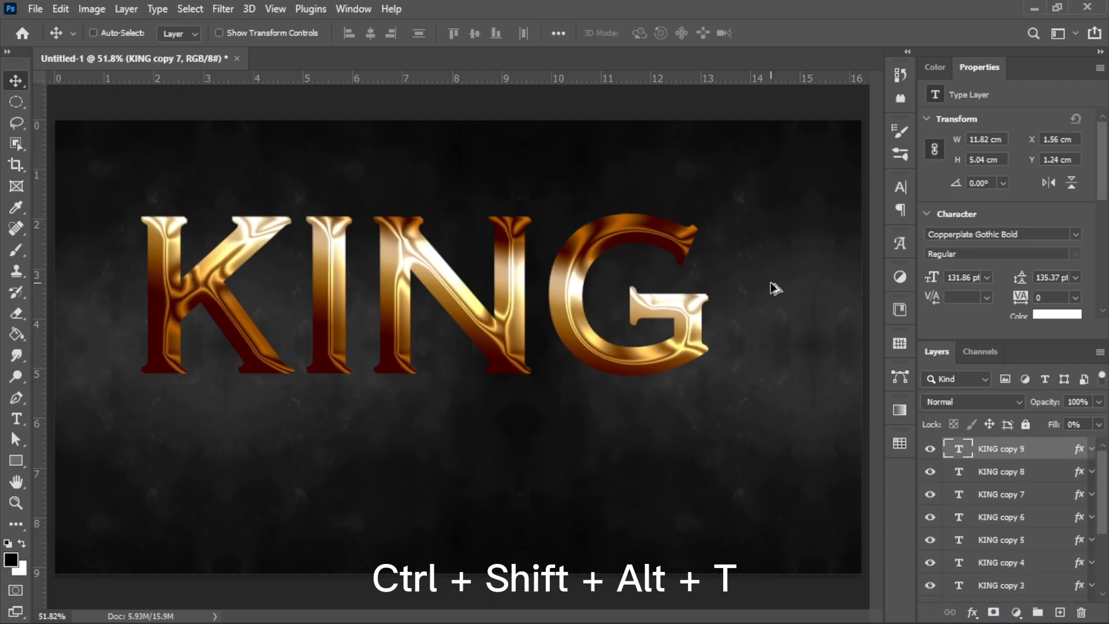
key(ctrl+shift+alt+t)
key(ctrl+shift+alt+t)
key(ctrl+shift+alt+t)
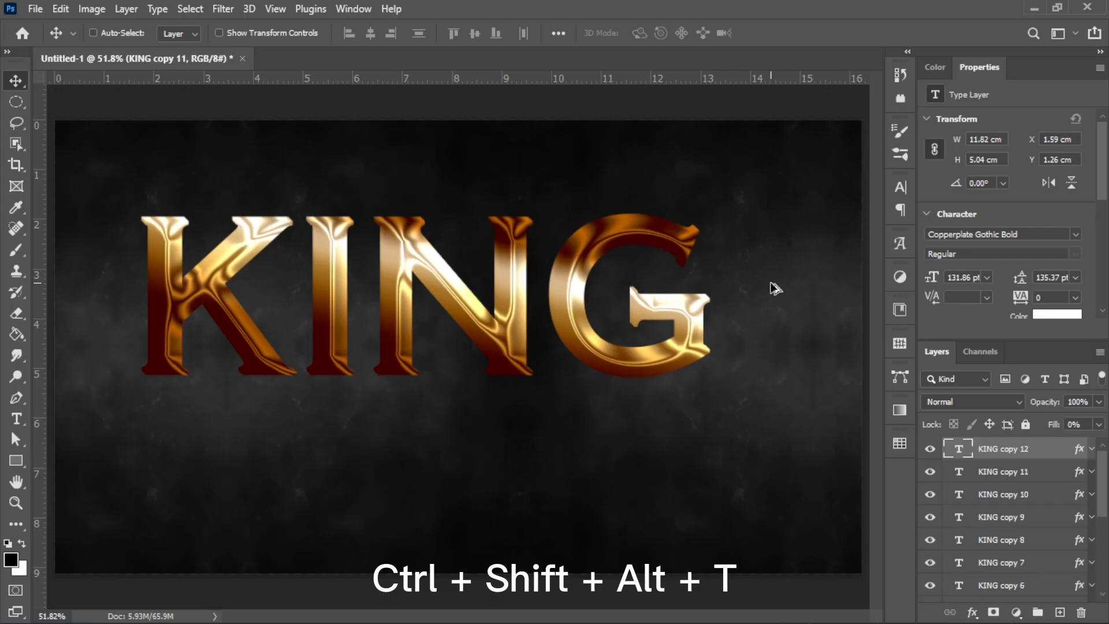
key(ctrl+shift+alt+t)
key(ctrl+shift+alt+t)
key(ctrl+shift+alt+t)
key(ctrl+shift+alt+t)
key(ctrl+shift+alt+t)
key(ctrl+shift+alt+t)
key(ctrl+shift+alt+t)
key(ctrl+shift+alt+t)
key(ctrl+shift+alt+t)
key(ctrl+shift+alt+t)
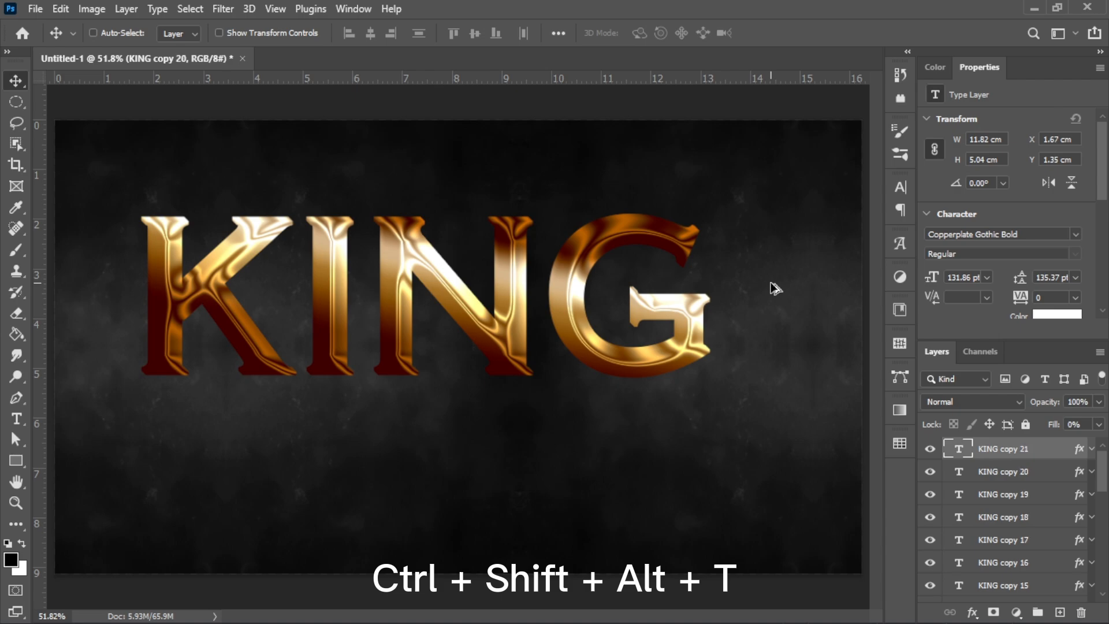
key(ctrl+shift+alt+t)
key(ctrl+shift+alt+t)
key(ctrl+shift+alt+t)
key(ctrl+shift+alt+t)
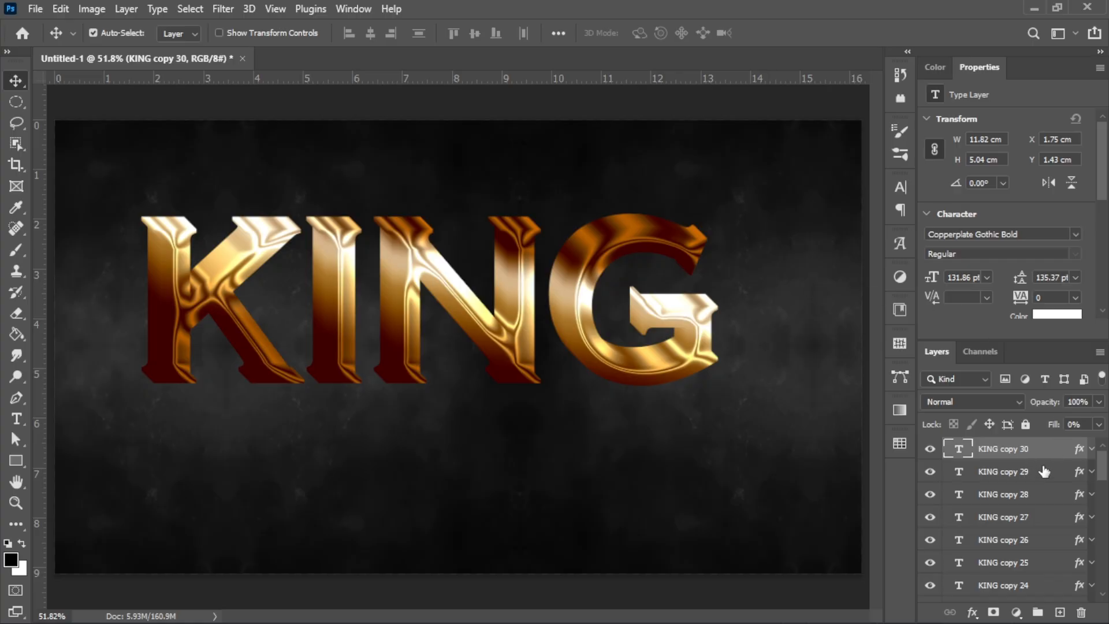
Step: Select the layers from KING copy 26 down to KING copy
click(1043, 481)
click(1045, 496)
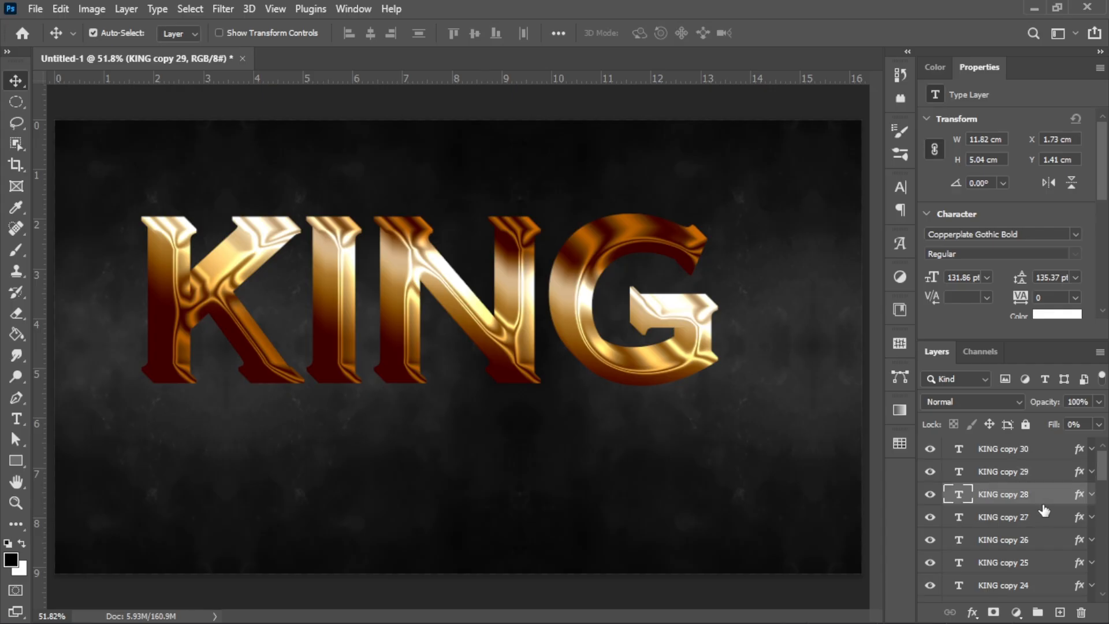
click(1043, 519)
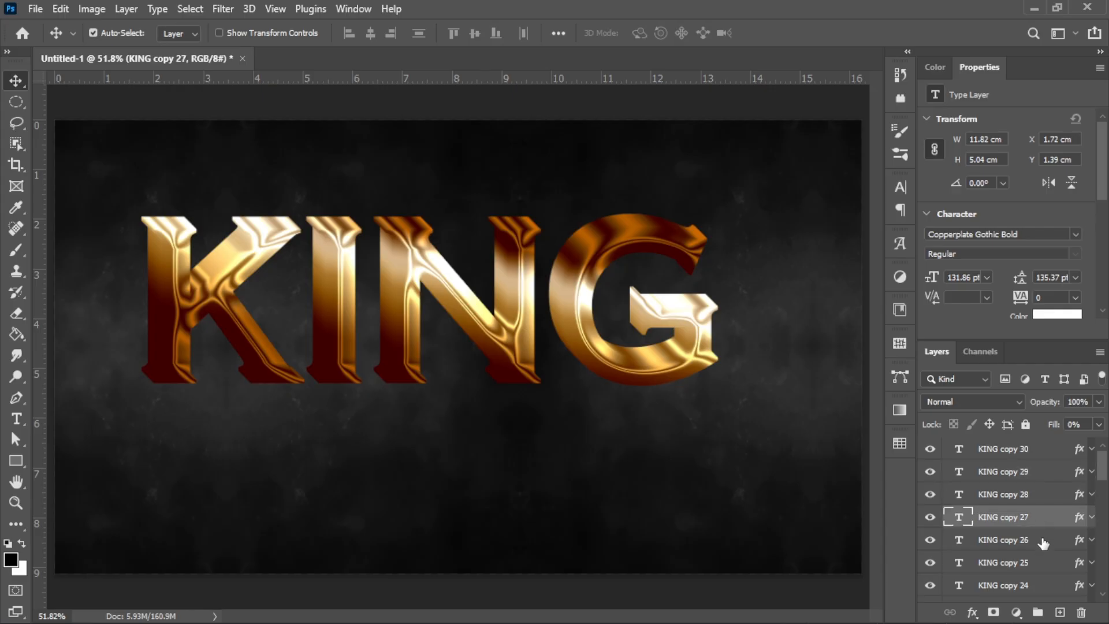
click(1044, 542)
drag(1105, 475, 1101, 595)
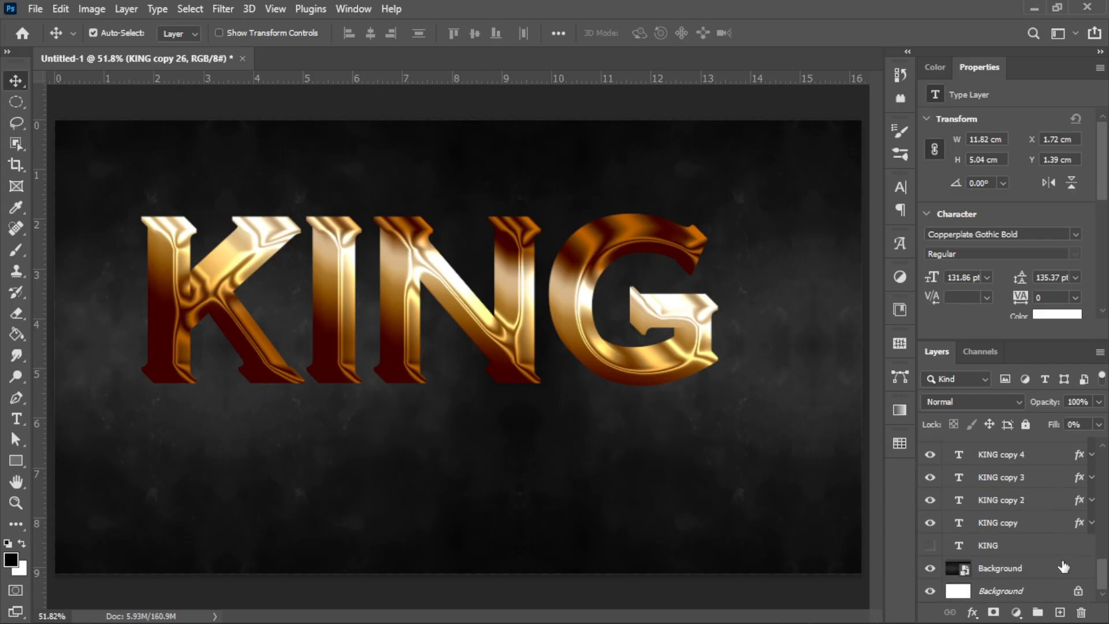
shift+click(1046, 527)
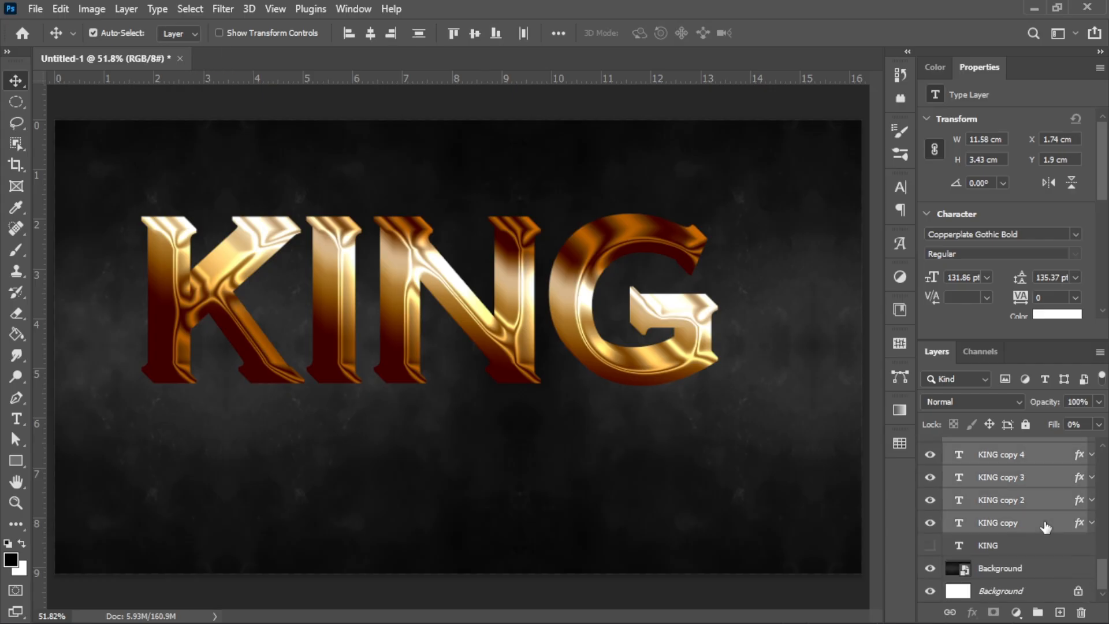
Step: Group the selected copies and name the group Borders
click(1039, 613)
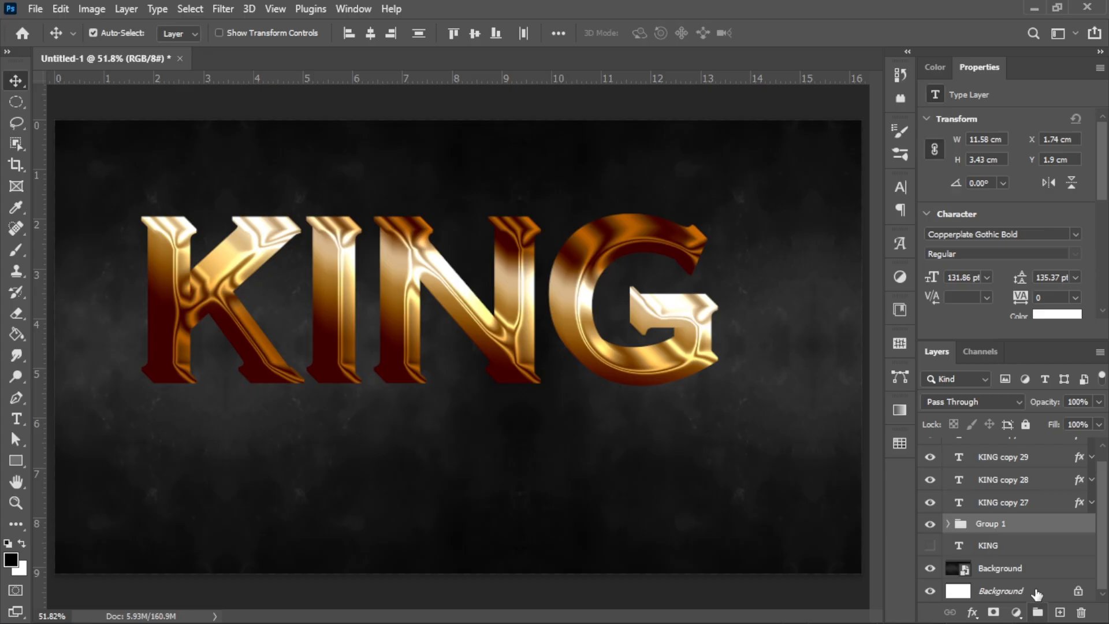
double_click(991, 523)
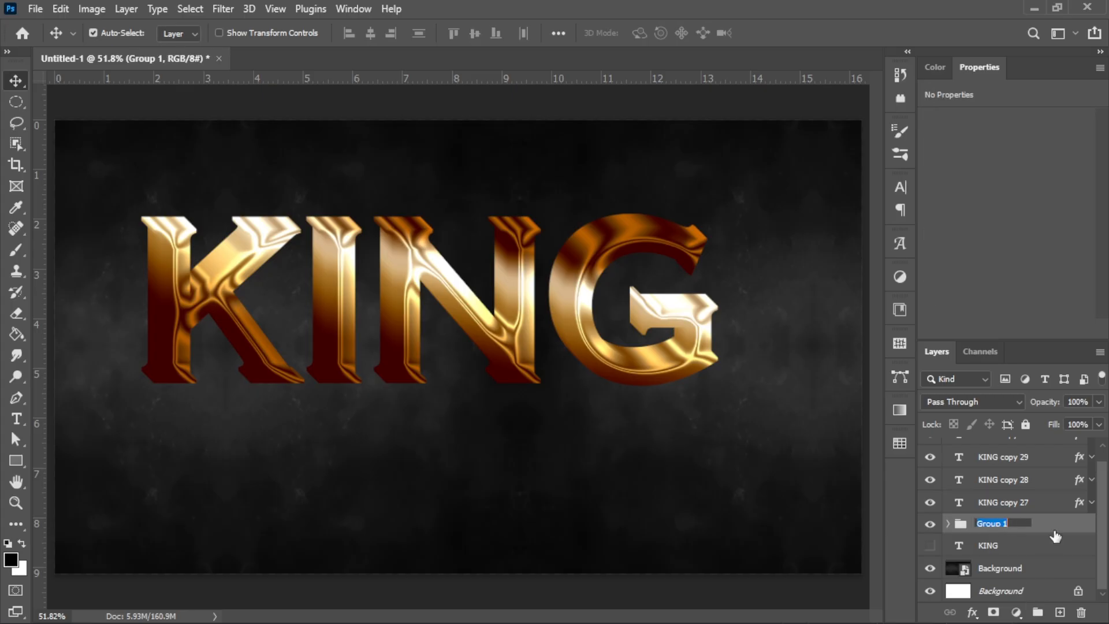
text(Borders)
key(Return)
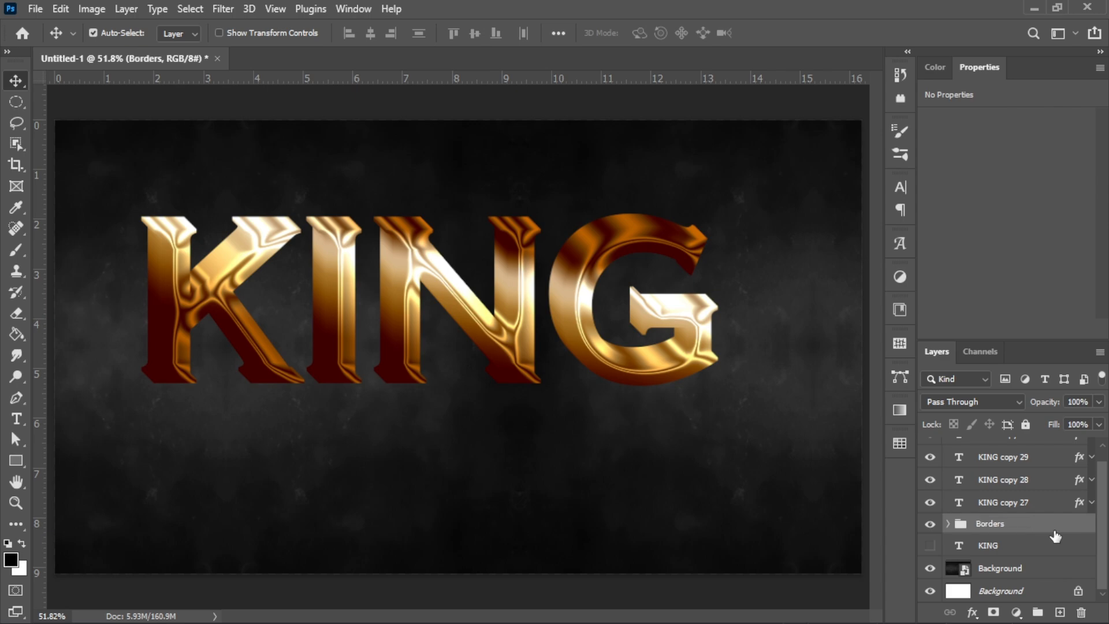
Step: Hide KING copy 30, 29 and 28 and open KING copy 27's layer style
scroll(1103, 485, up, 1)
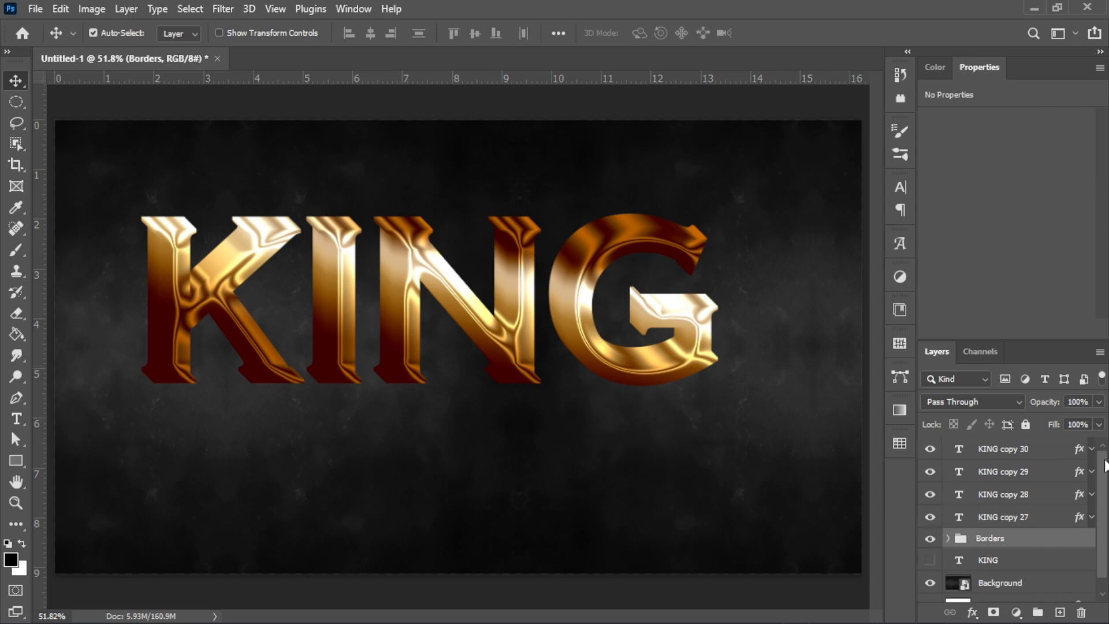
click(1046, 455)
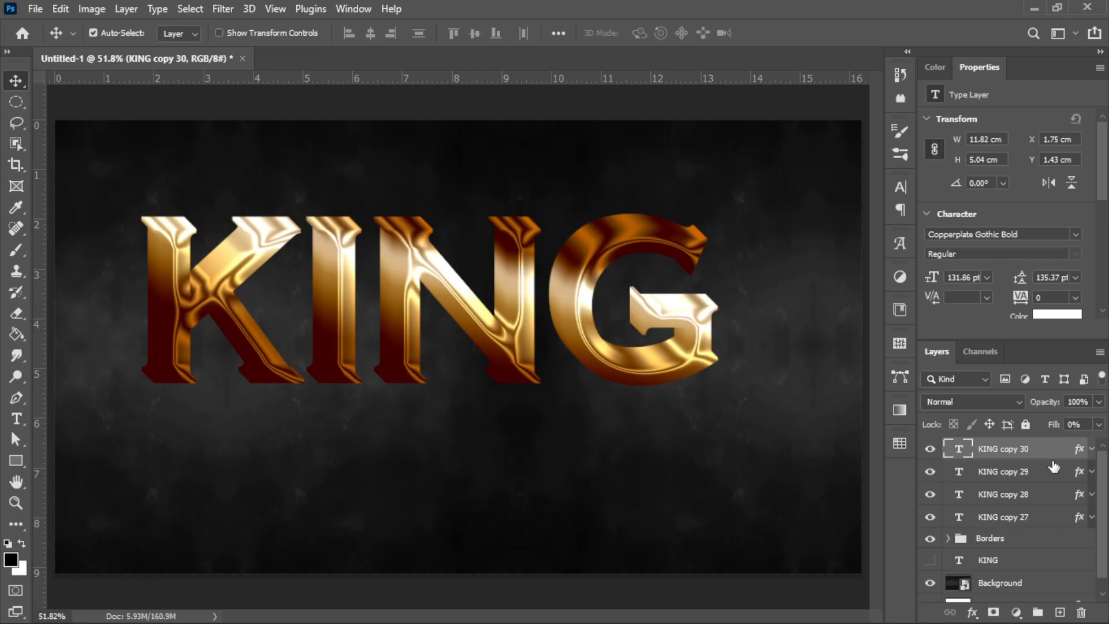
click(930, 450)
click(930, 472)
click(930, 494)
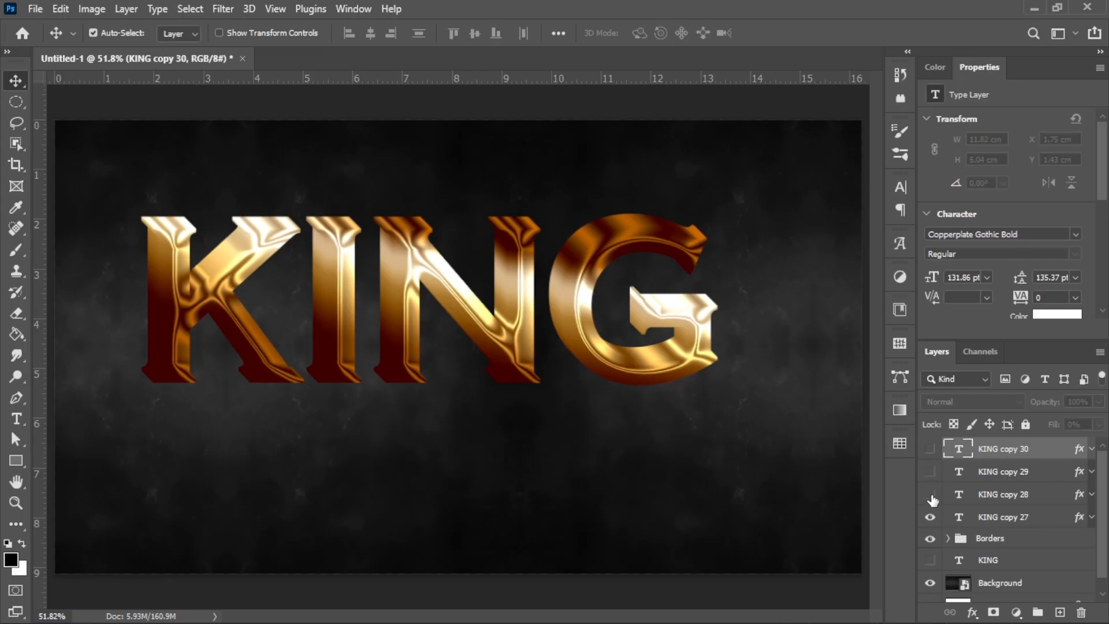
click(1055, 517)
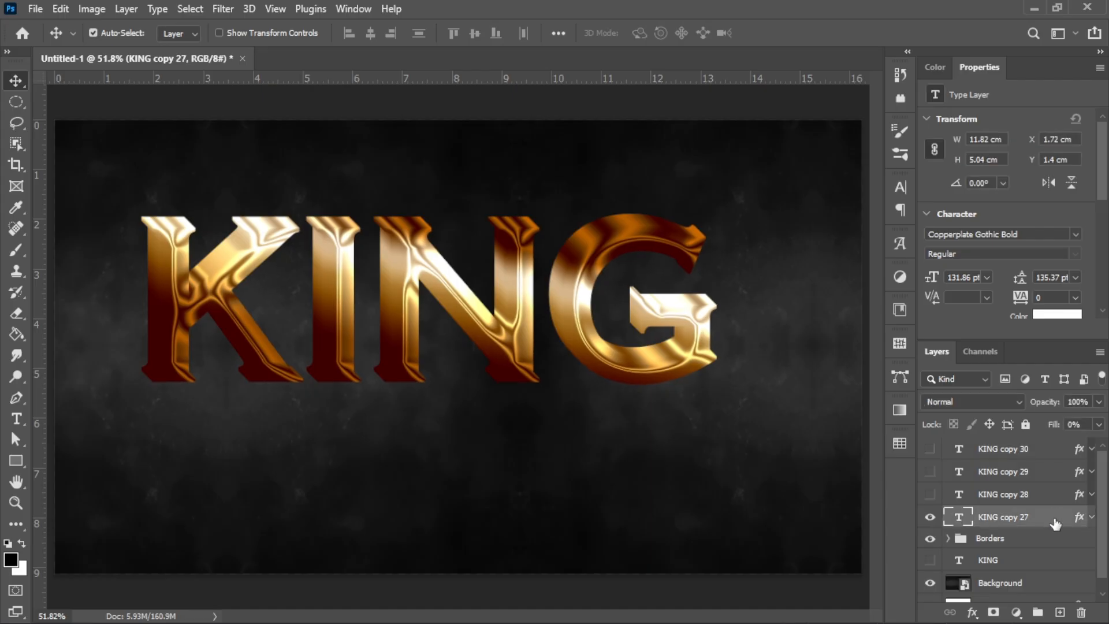
double_click(1055, 520)
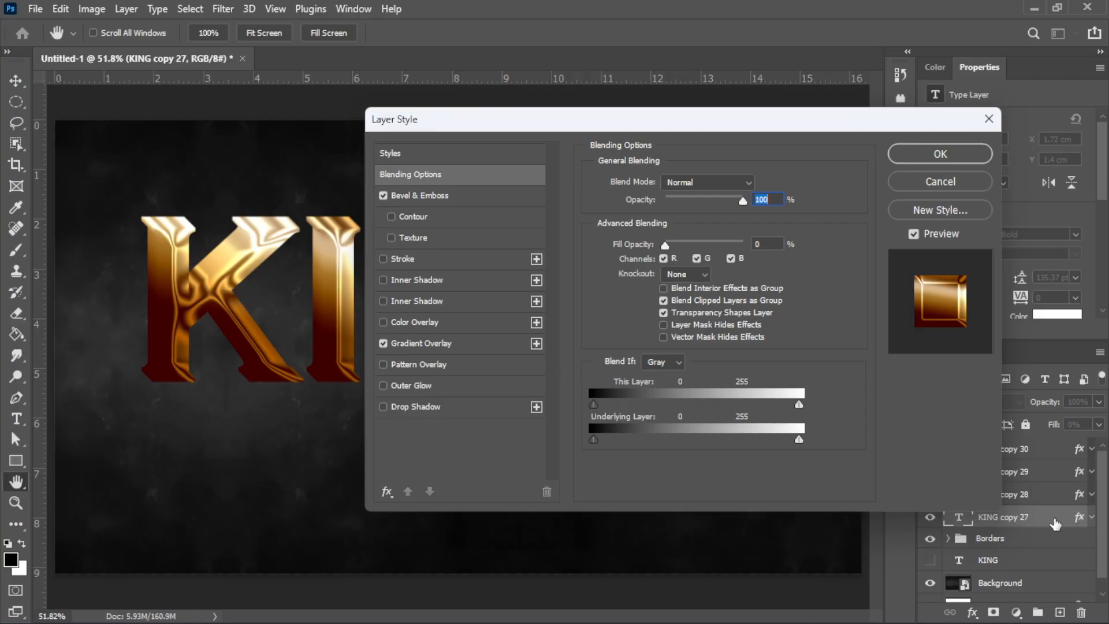
Step: Set KING copy 27's gradient overlay start stop to cream #faecd6 at 0%
click(768, 243)
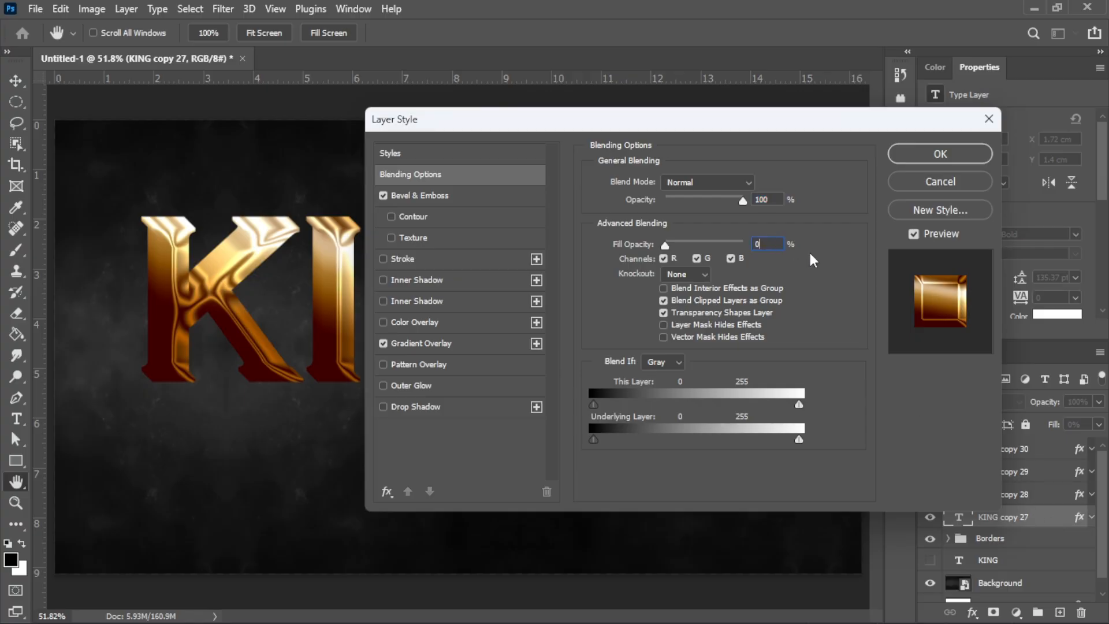
click(486, 341)
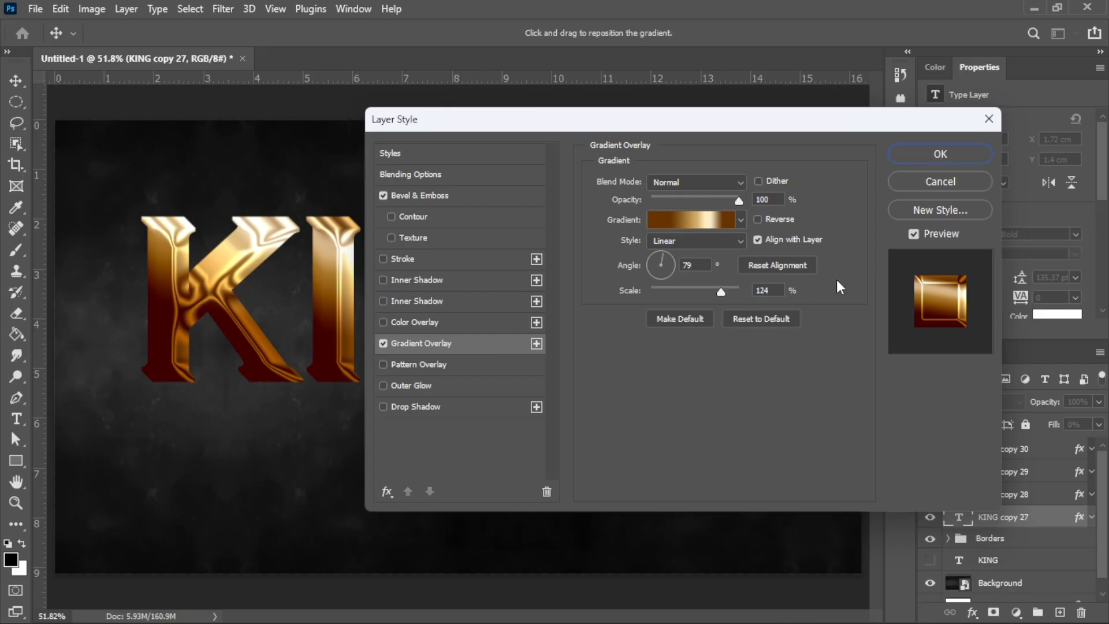
click(716, 218)
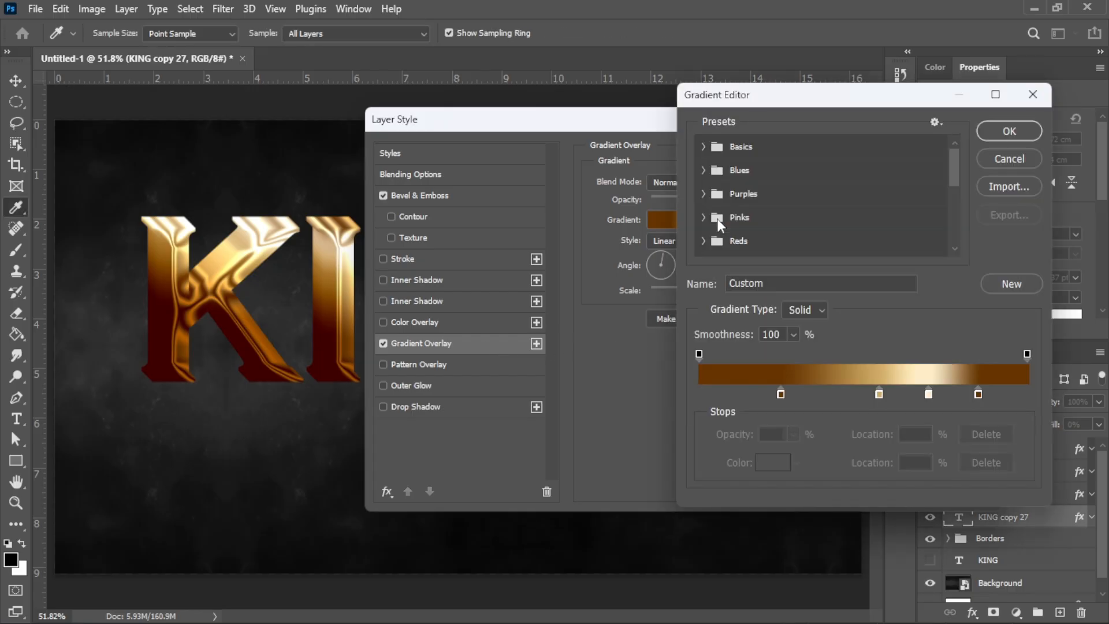
click(780, 393)
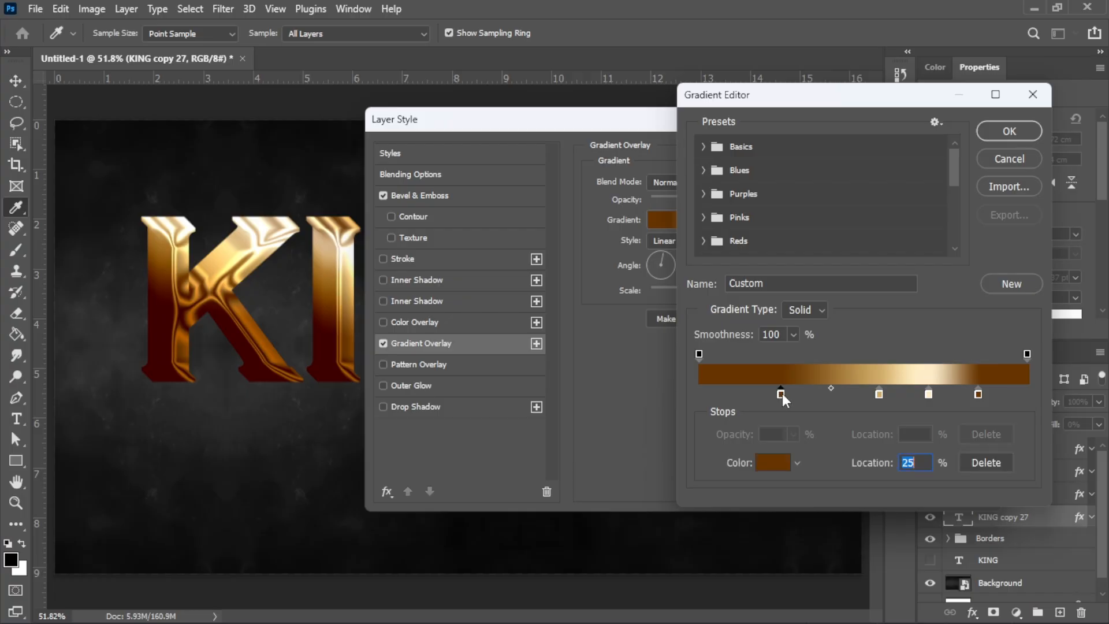
text(0)
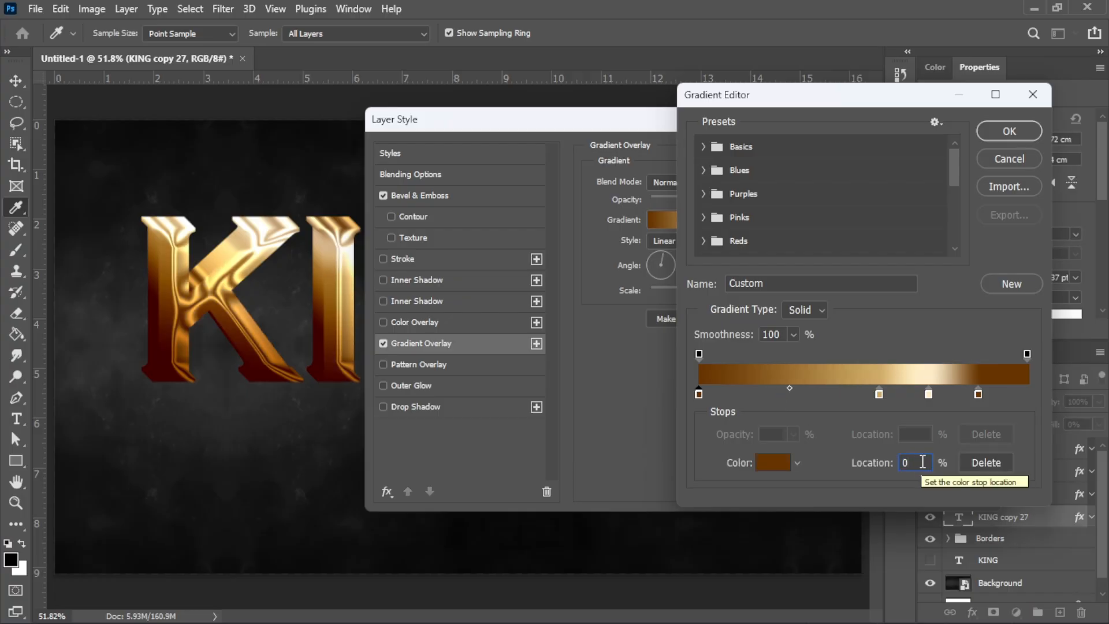
click(773, 462)
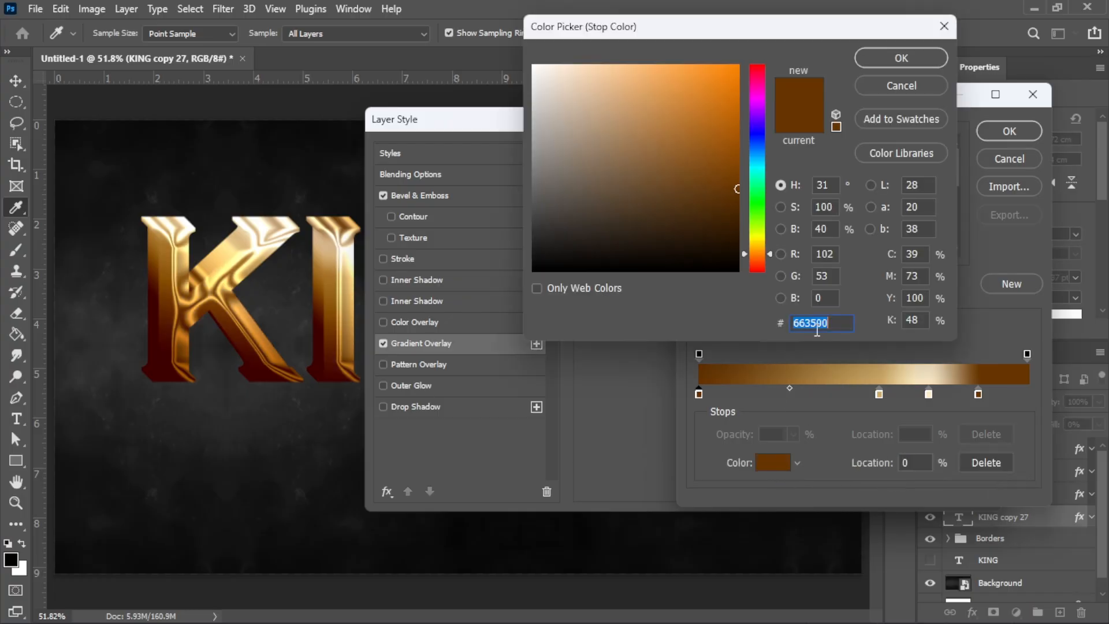
text(faec)
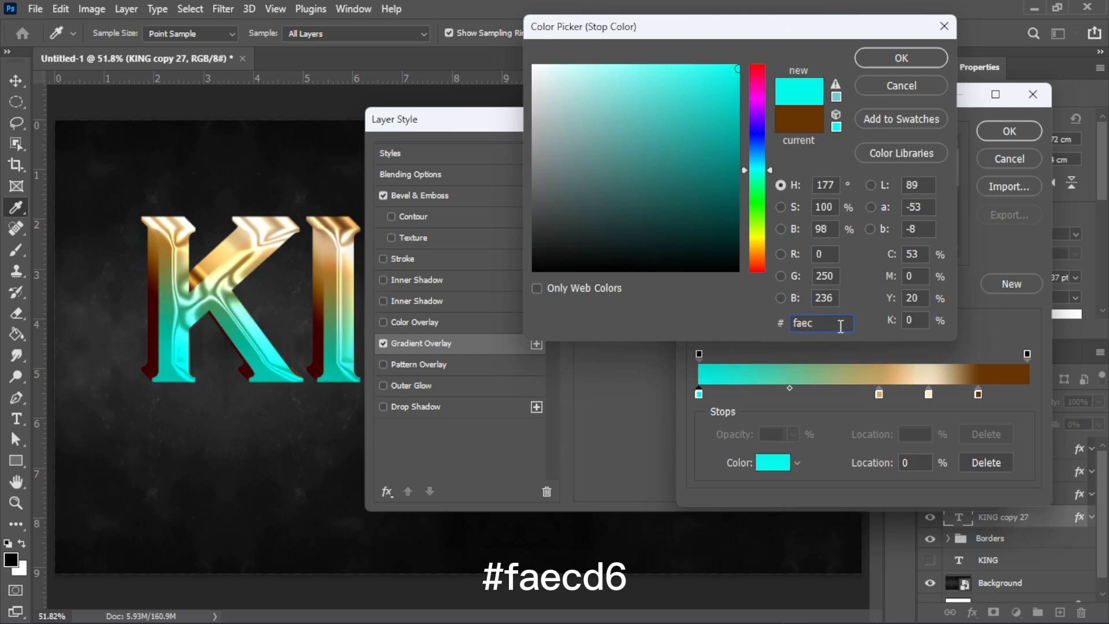
text(d6)
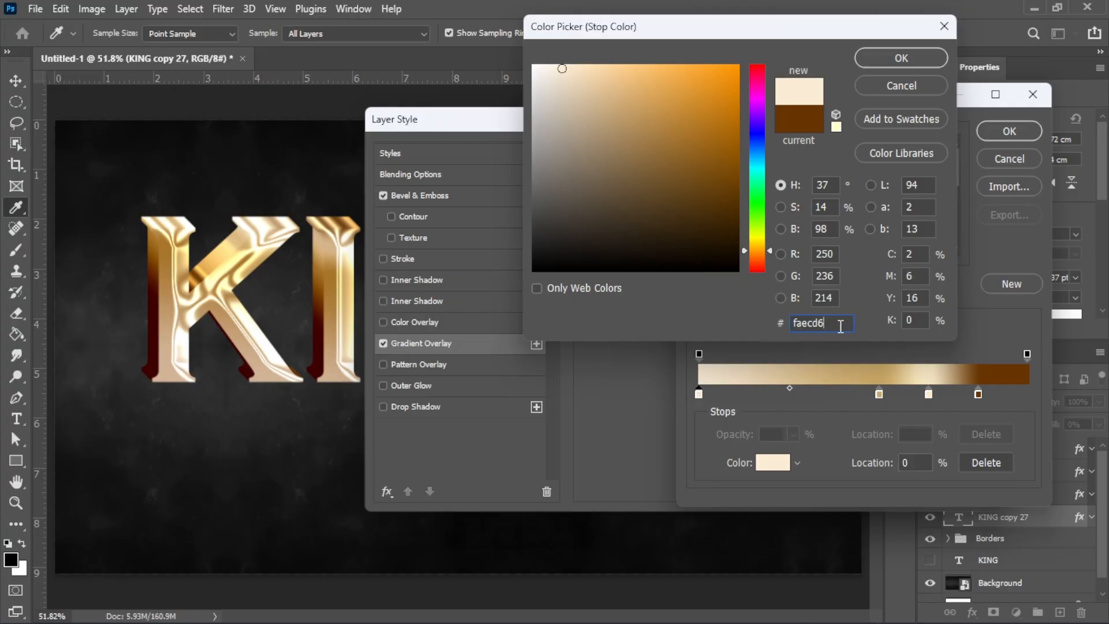
click(907, 61)
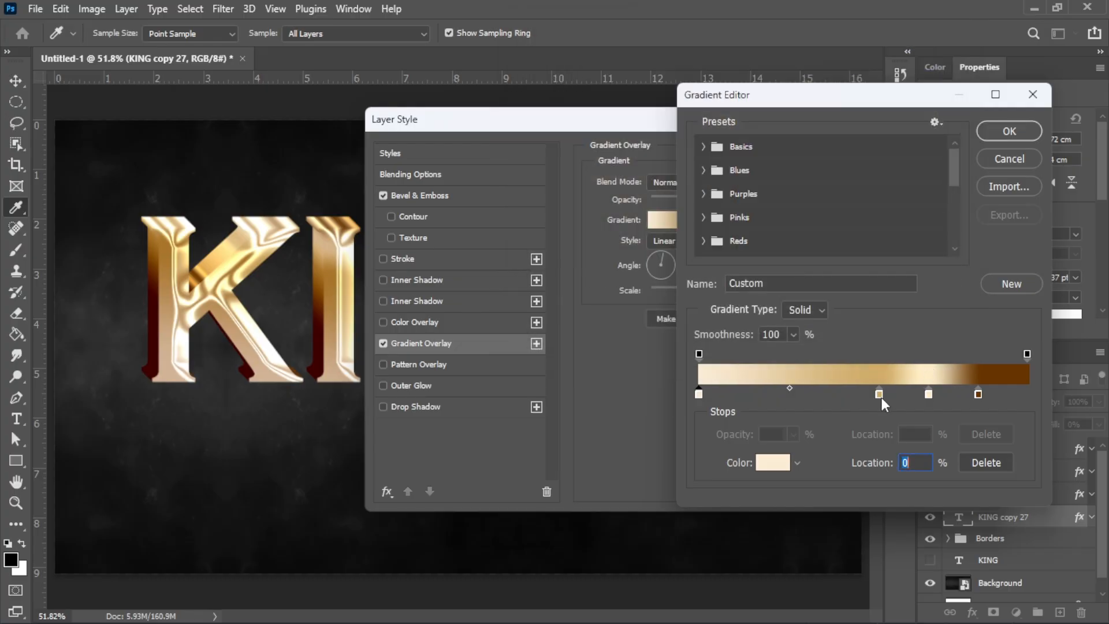
Step: Delete the middle stops, make the end stop #f2deba, and turn off Bevel & Emboss
drag(881, 397, 1032, 394)
click(979, 396)
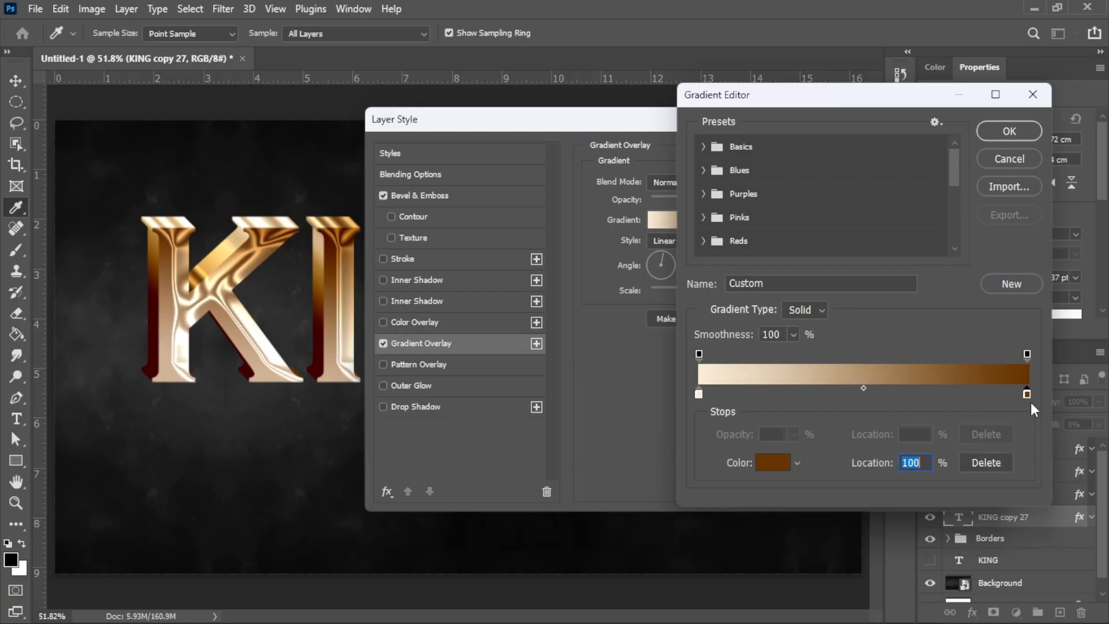
click(775, 462)
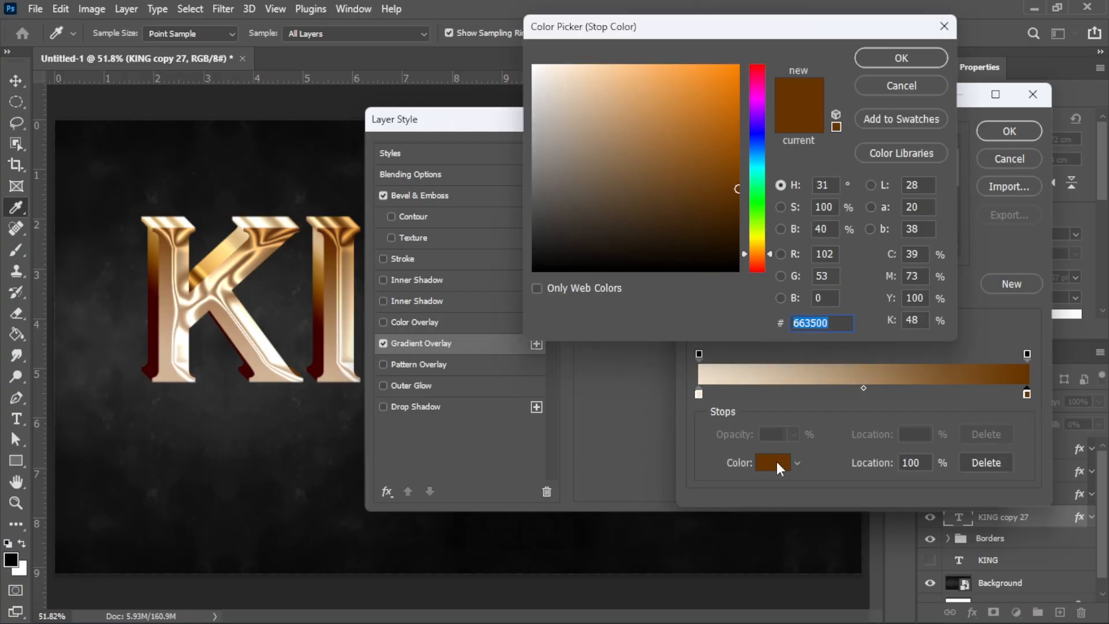
text(f2)
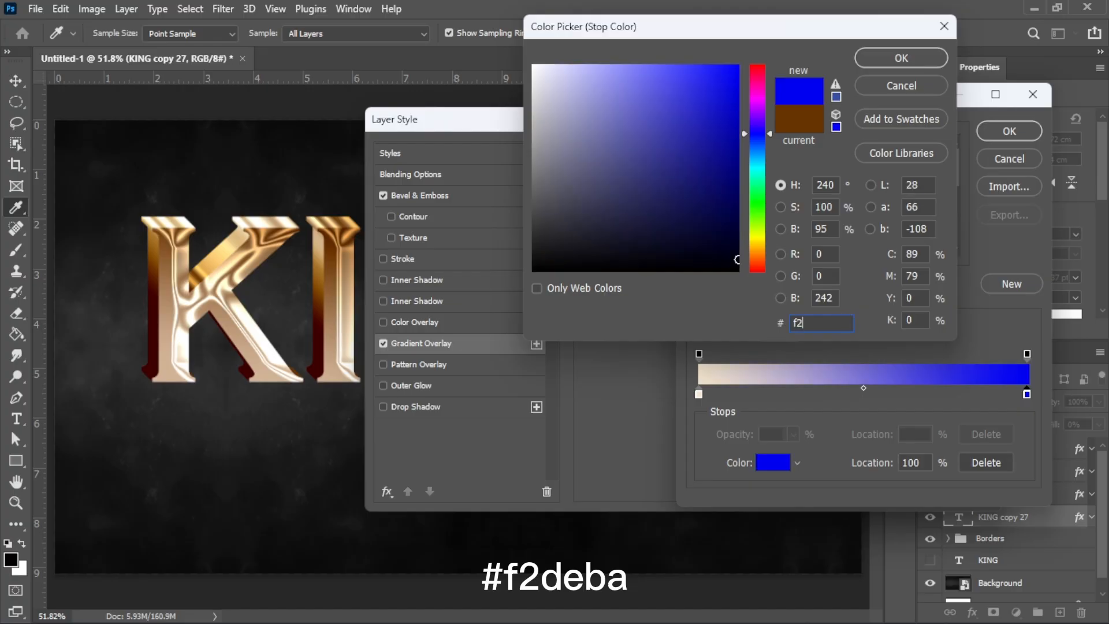
text(deb)
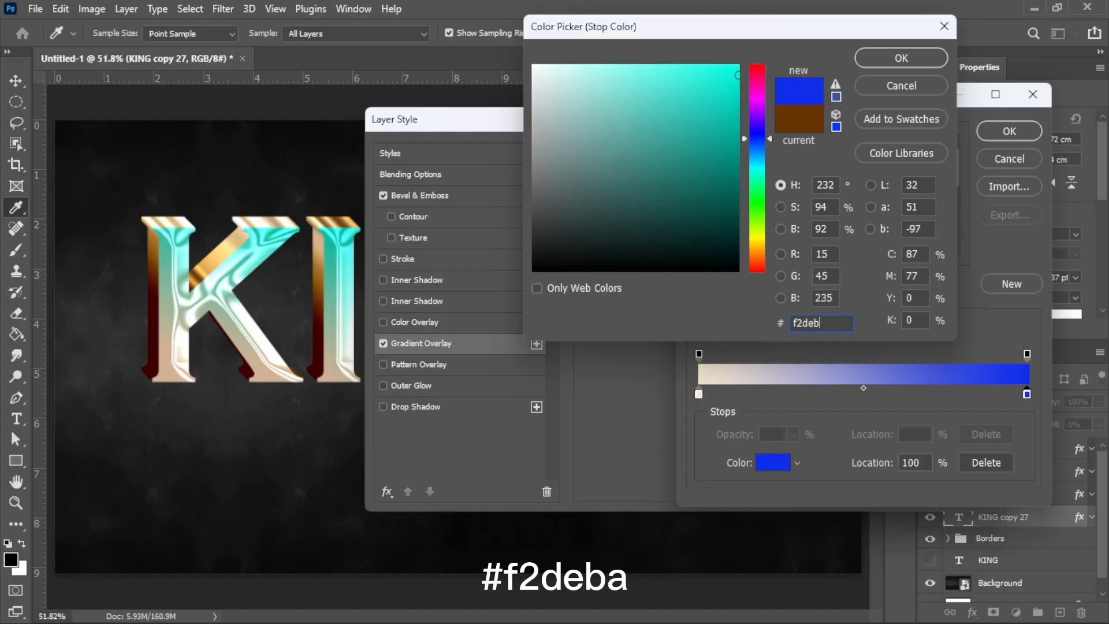
text(a)
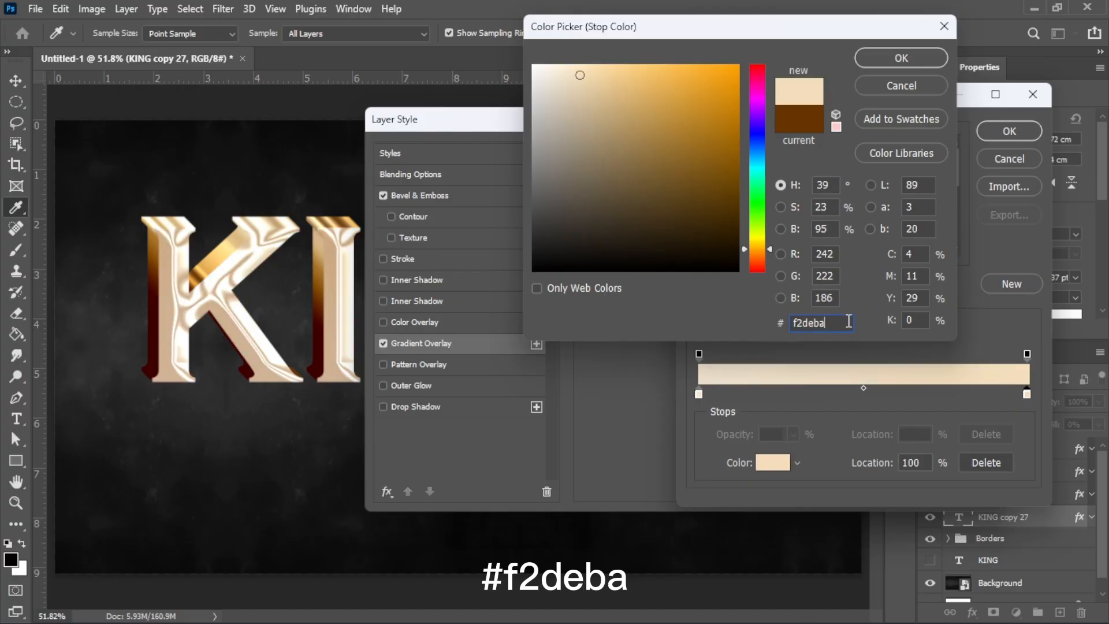
click(921, 64)
click(1004, 136)
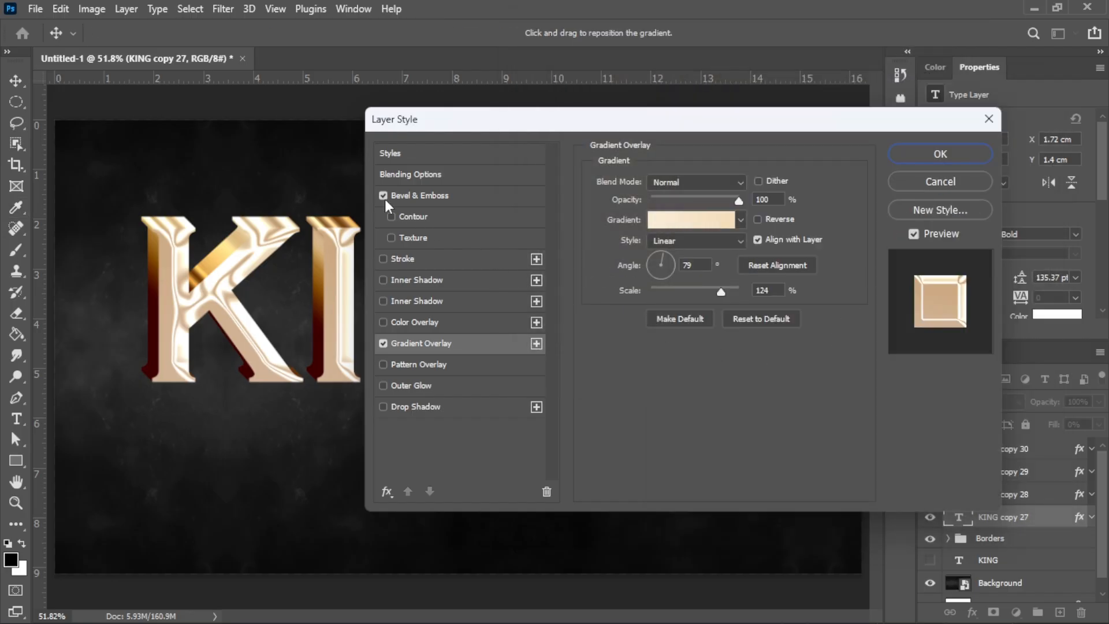
click(384, 195)
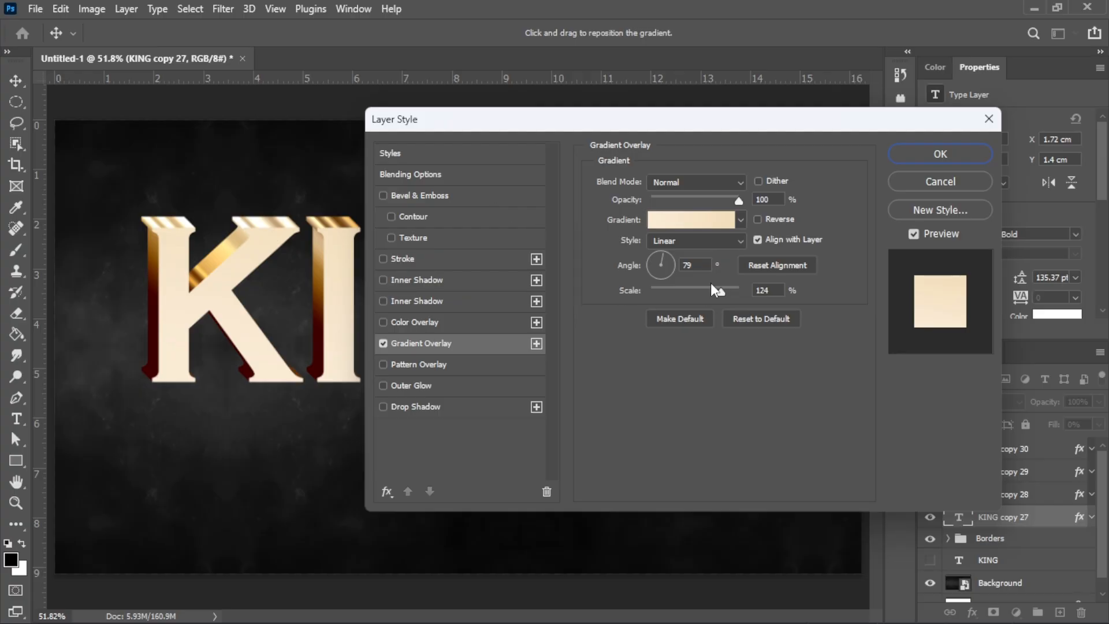
click(942, 161)
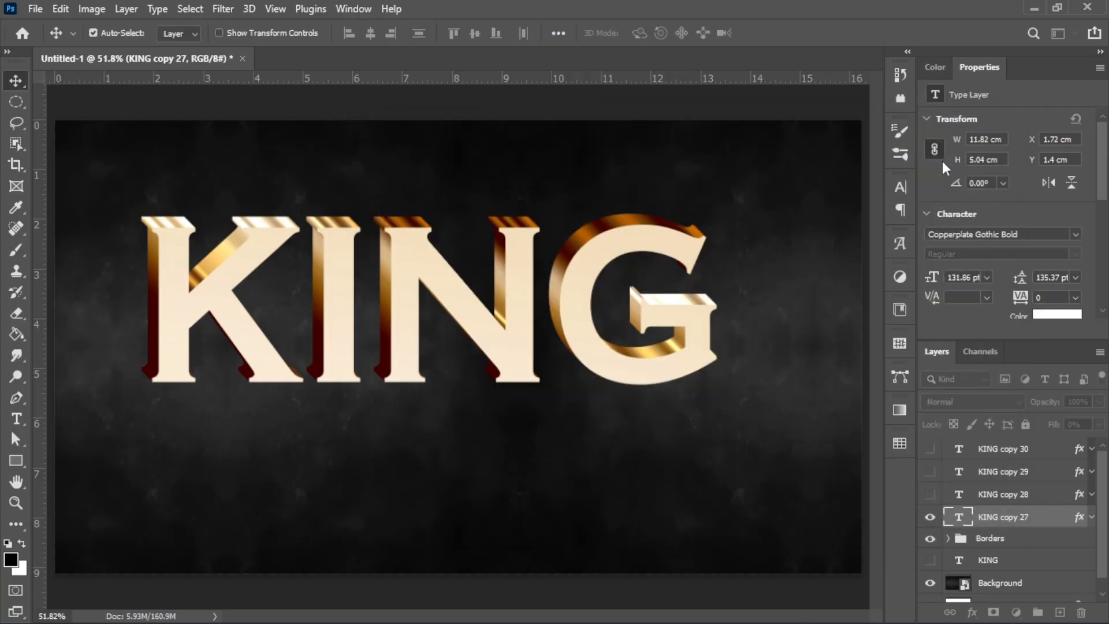
Step: Show KING copy 28 and bring up its Bevel & Emboss settings
click(930, 494)
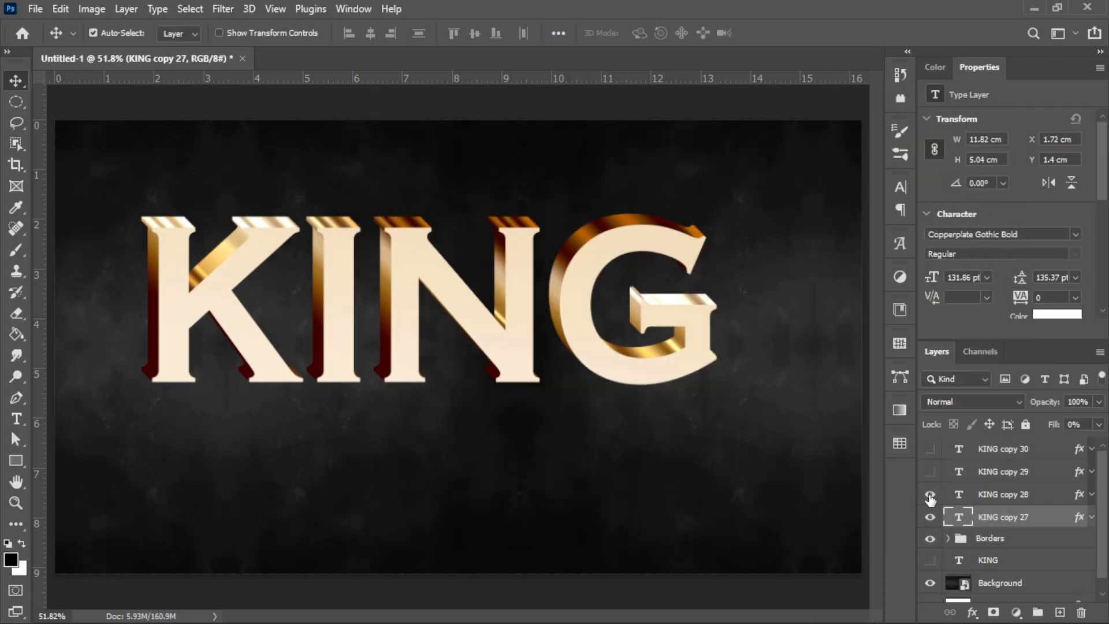
click(1046, 499)
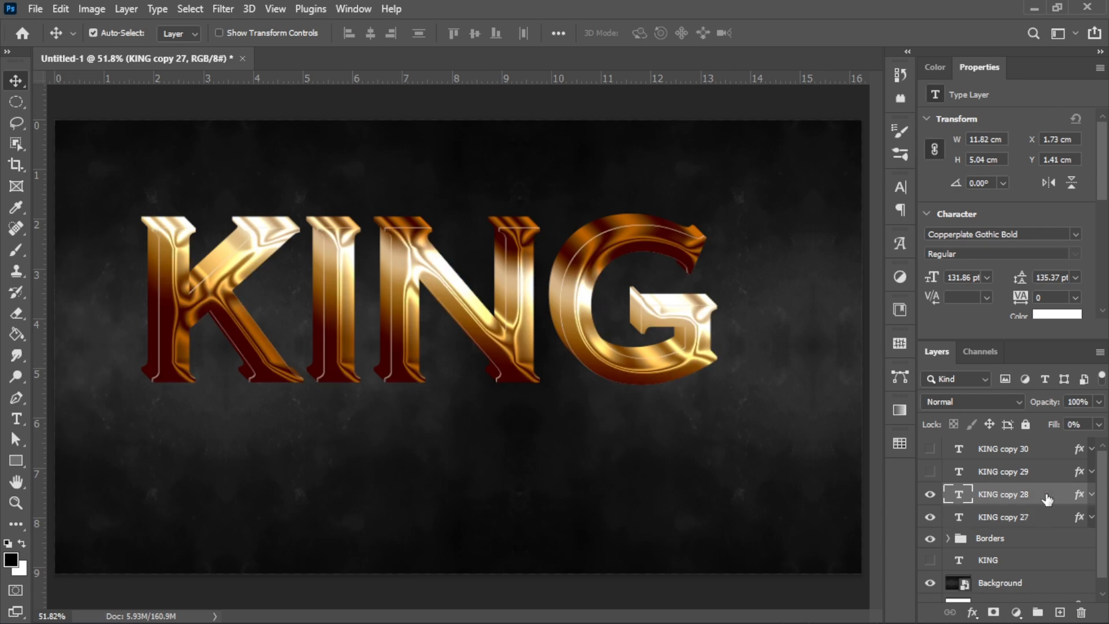
double_click(1047, 498)
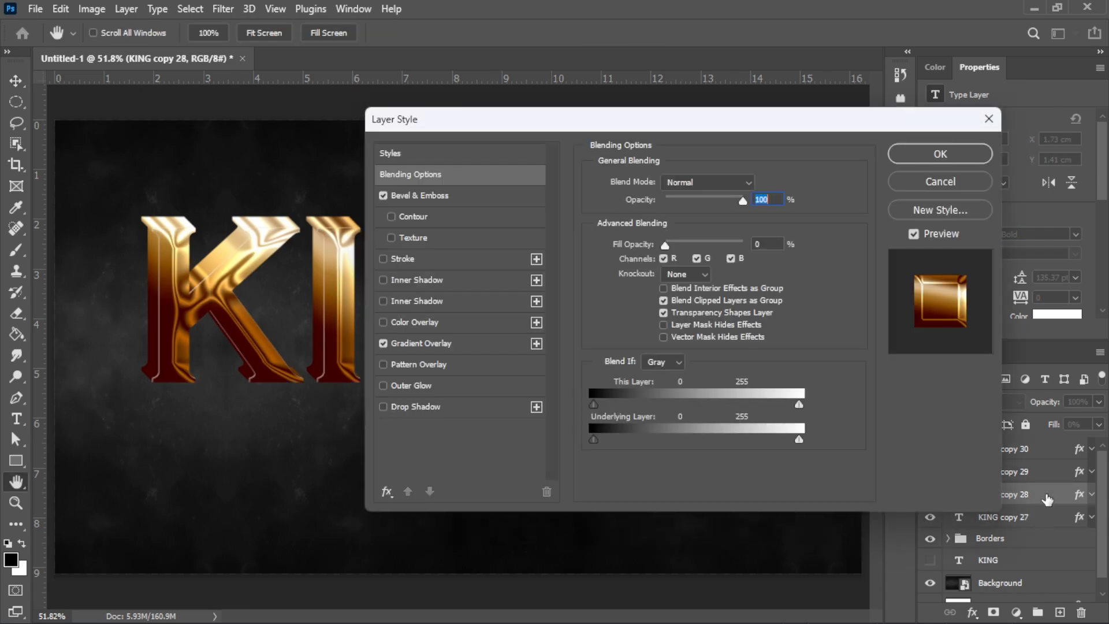
click(774, 245)
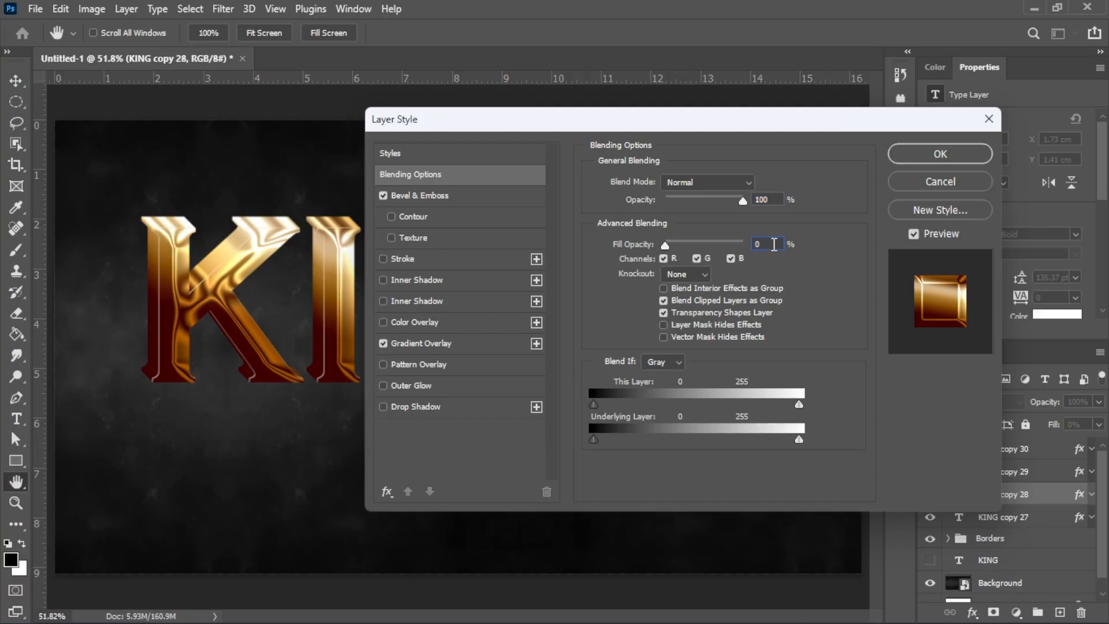
click(446, 197)
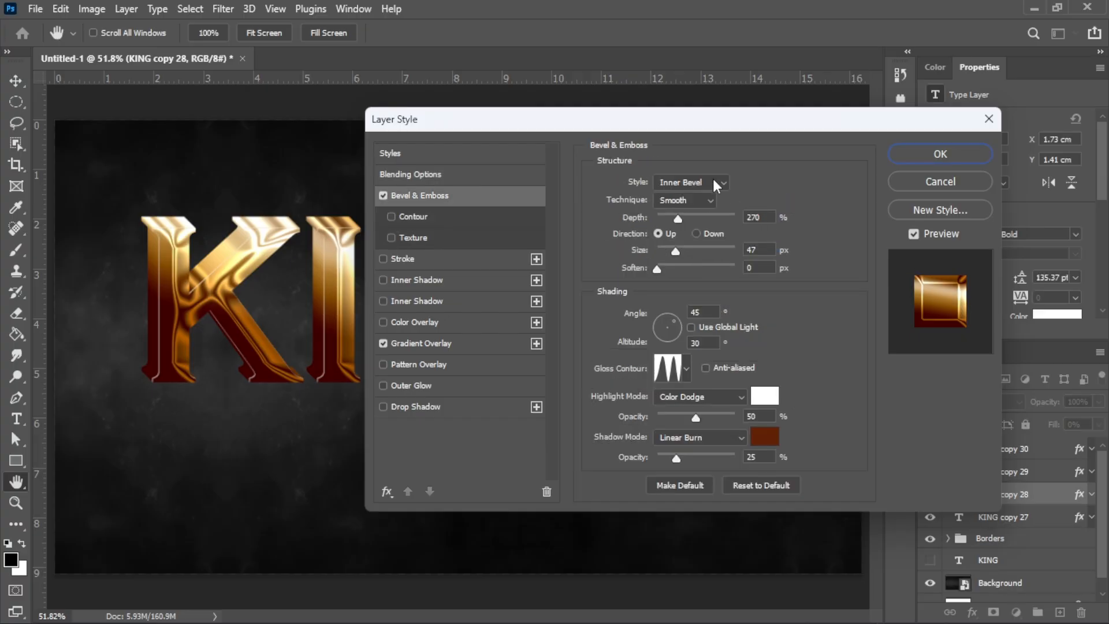
Step: Set the bevel to depth 245%, size 20 px, direction Down, angle -90°
double_click(765, 217)
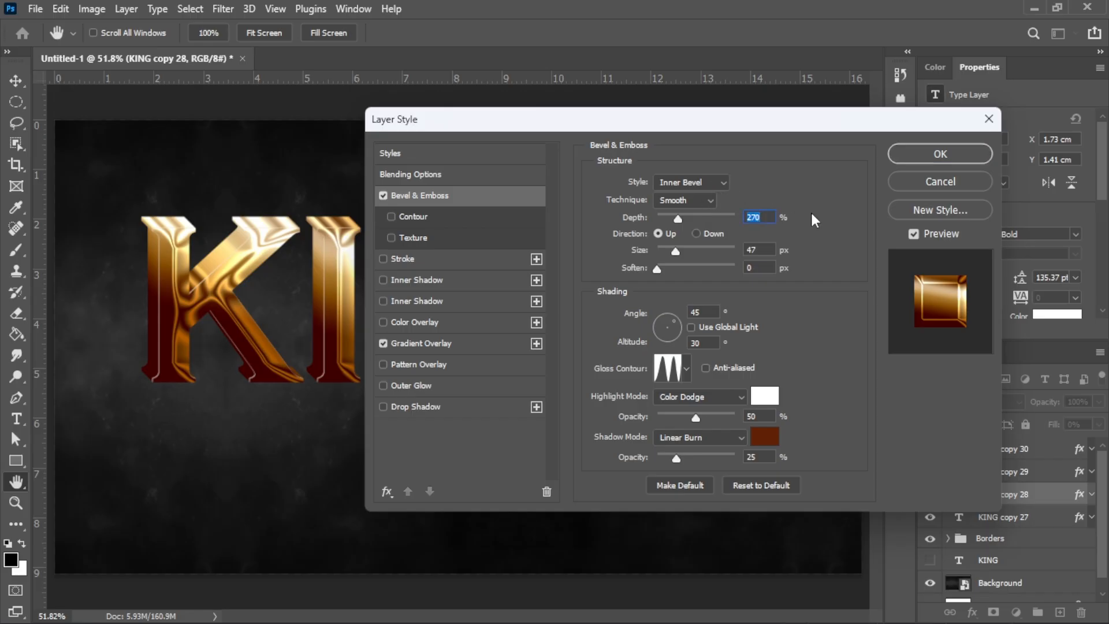
text(24)
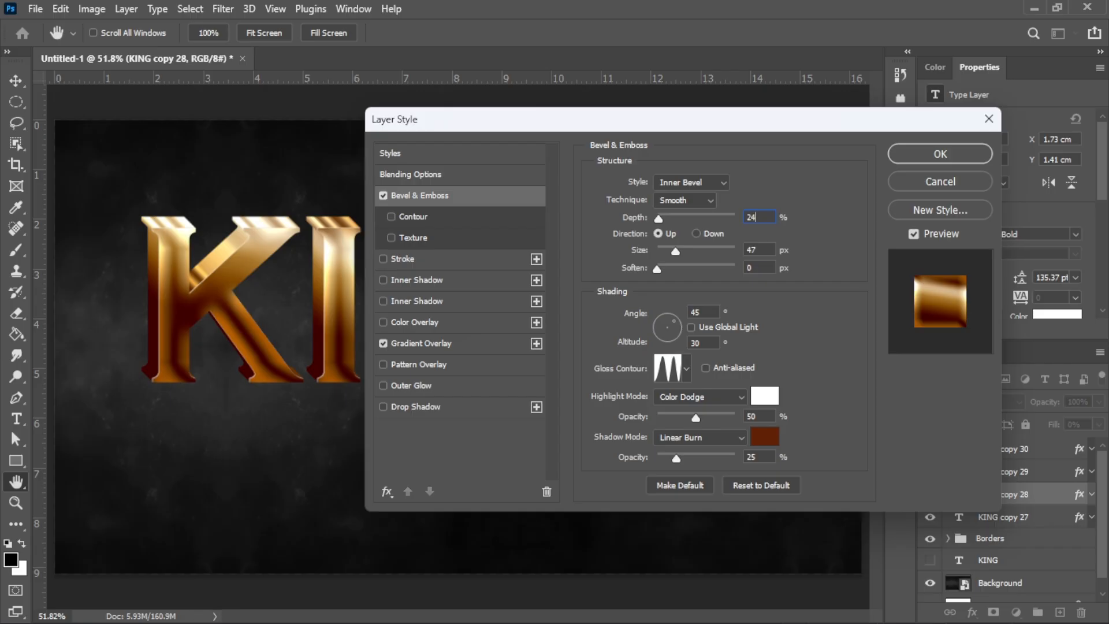
text(5)
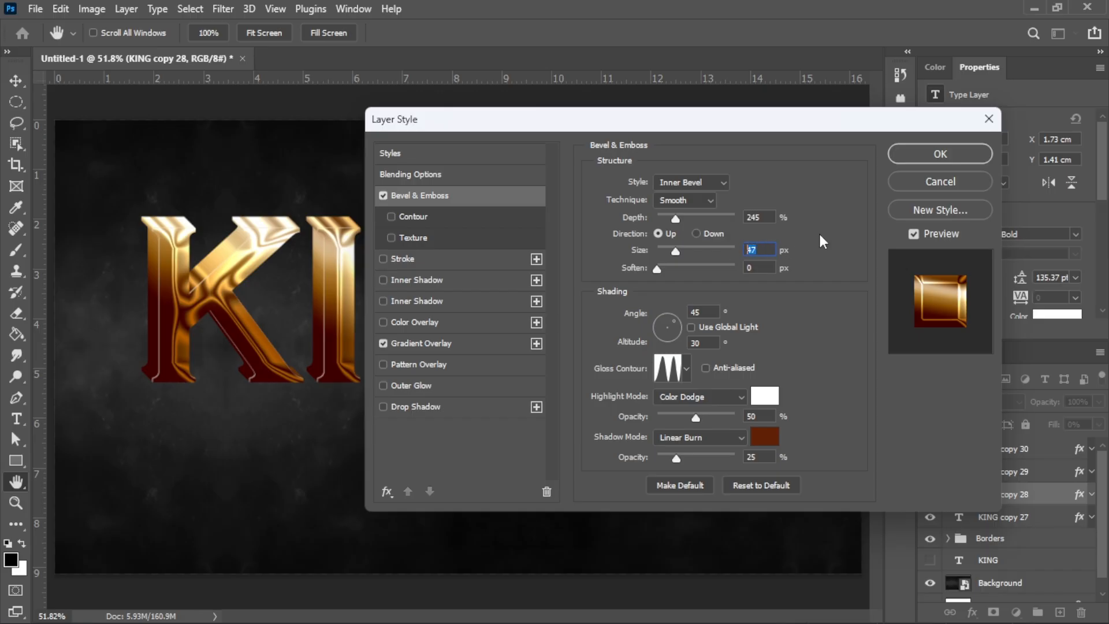
text(20)
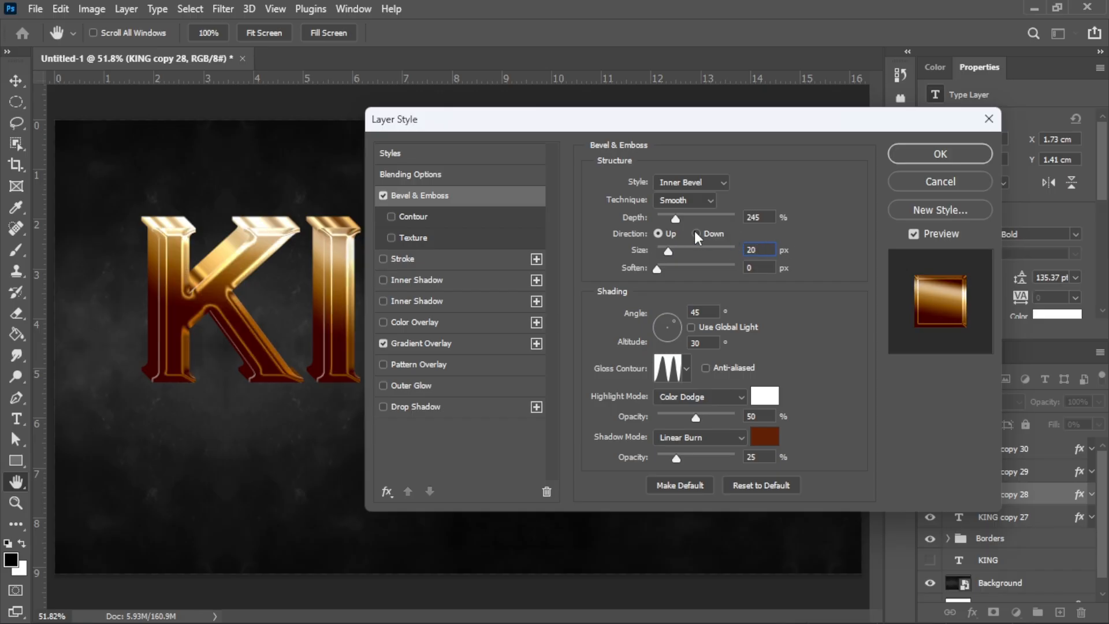
click(696, 233)
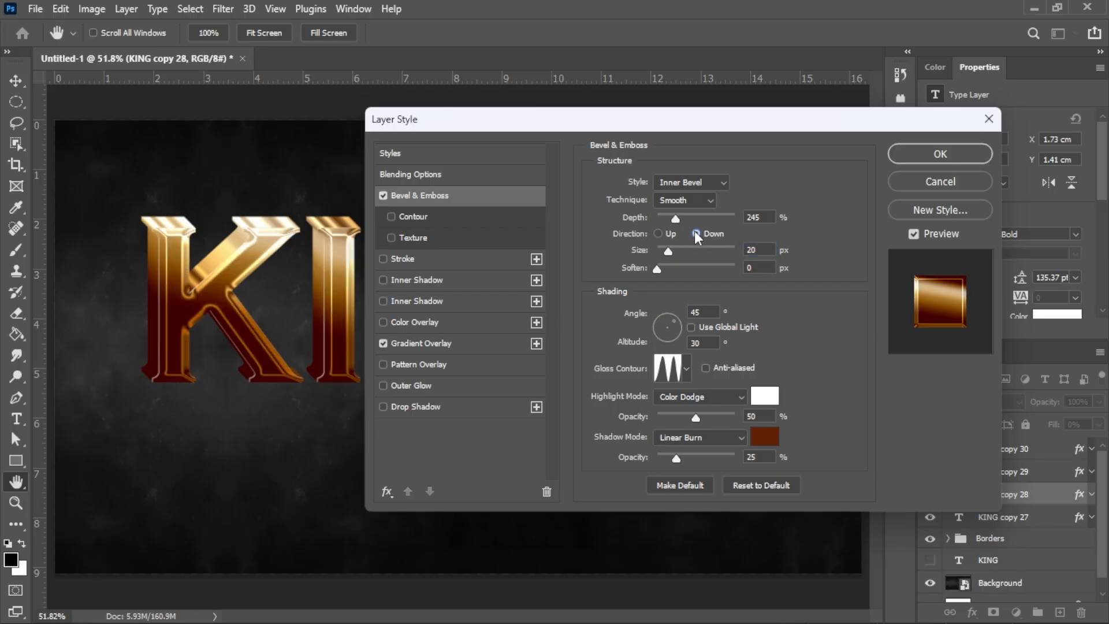
click(763, 268)
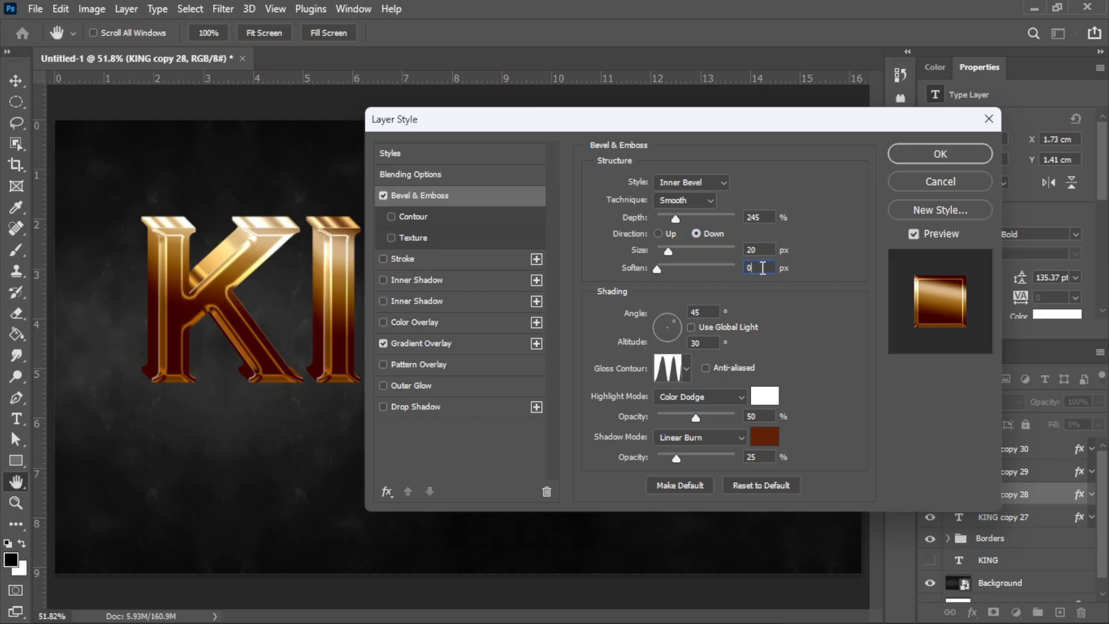
click(703, 312)
text(-90)
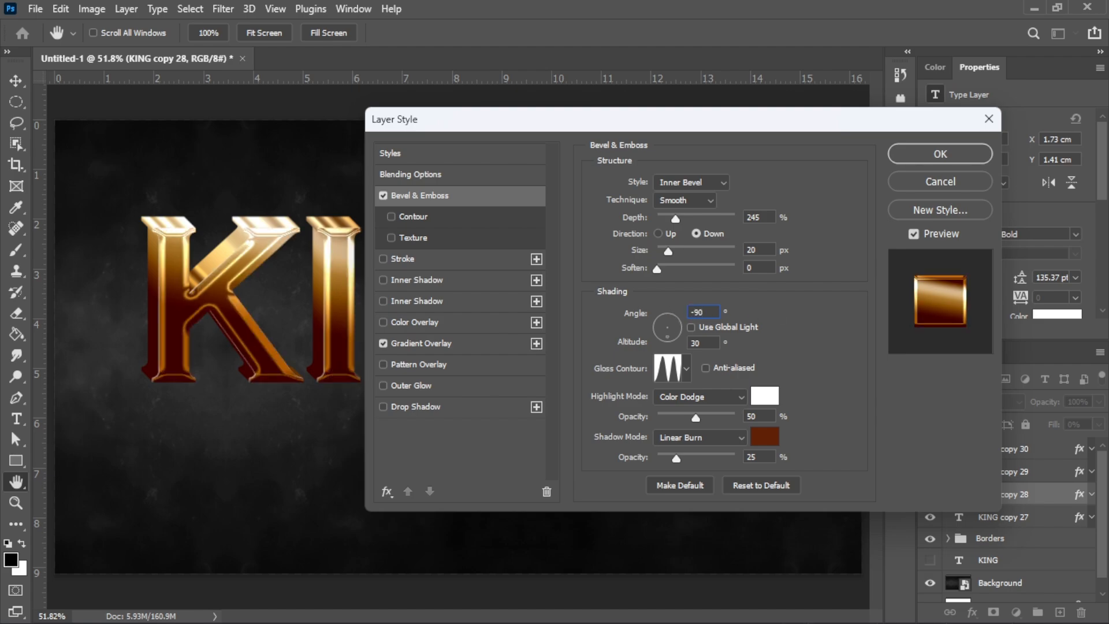
Step: Set the bevel highlight to Linear Dodge (Add), white, at 17% opacity
click(716, 341)
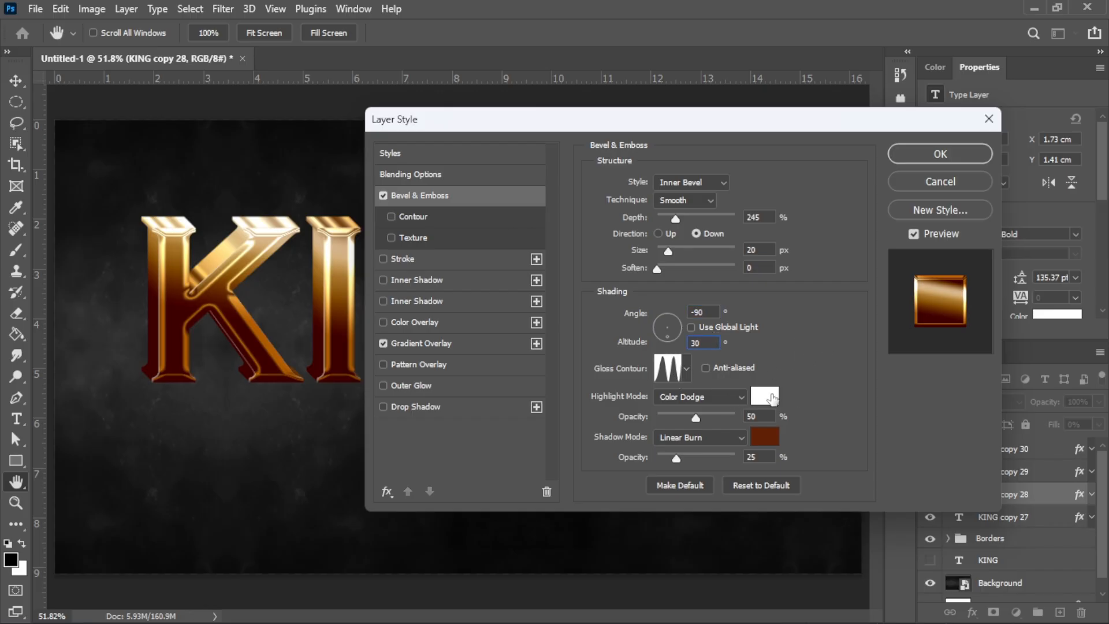
click(729, 395)
click(729, 376)
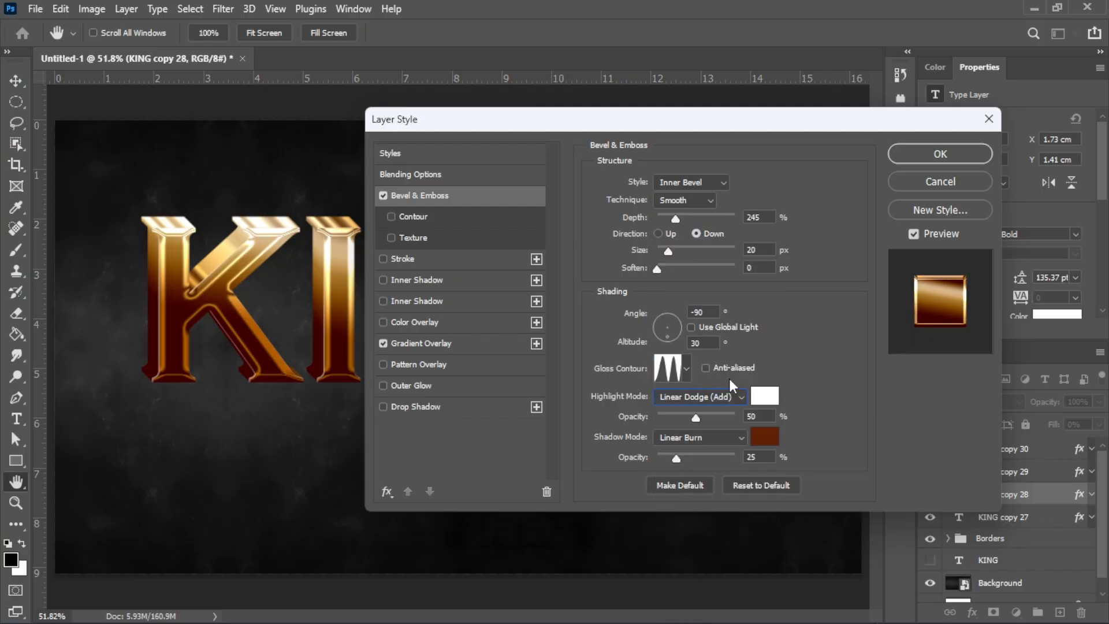
click(766, 397)
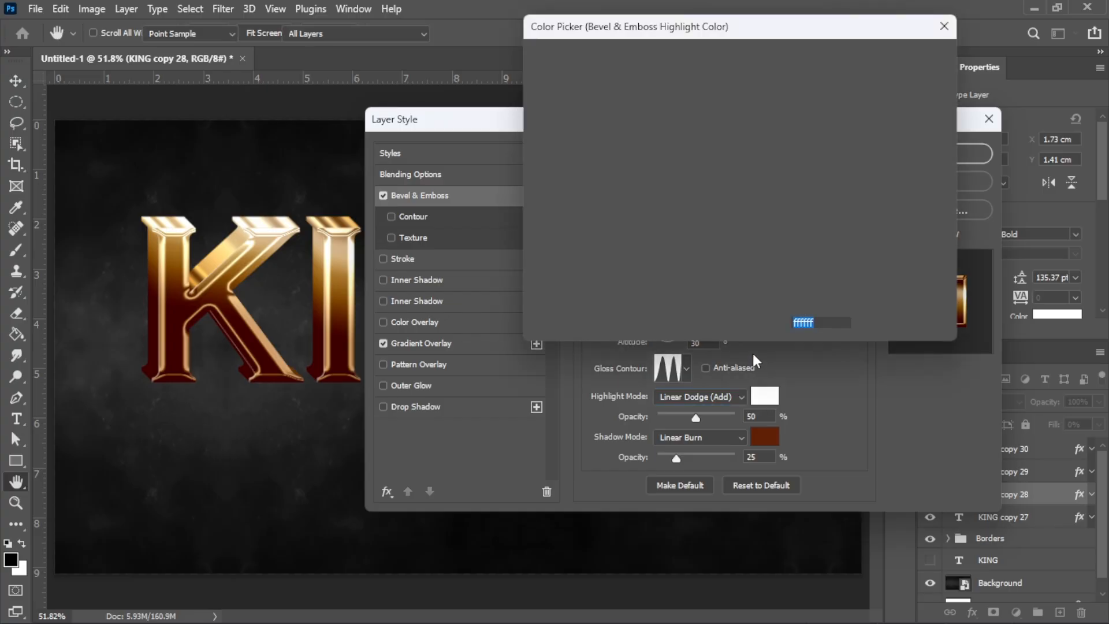
click(924, 58)
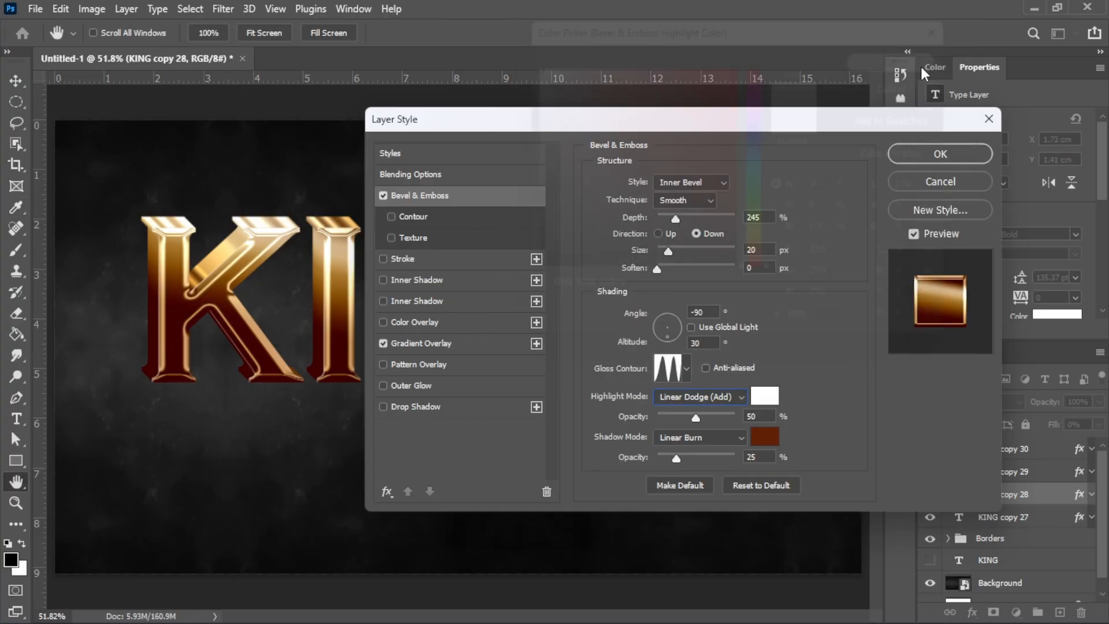
double_click(766, 416)
text(17)
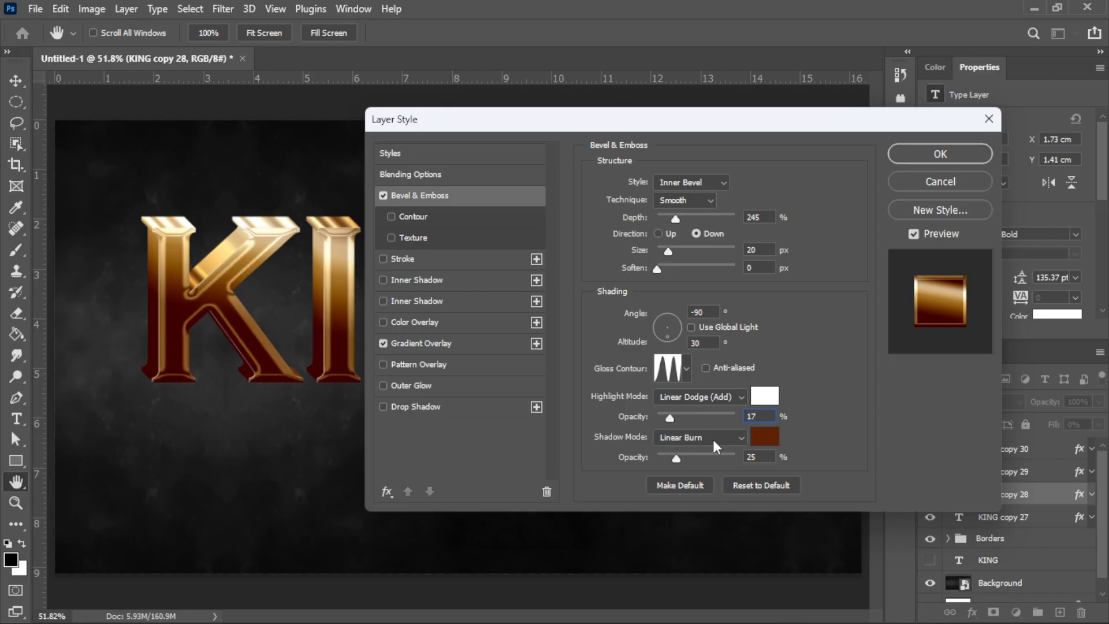
Step: Make the bevel shadow black at 4%, turn off Gradient Overlay, and apply the style
click(765, 438)
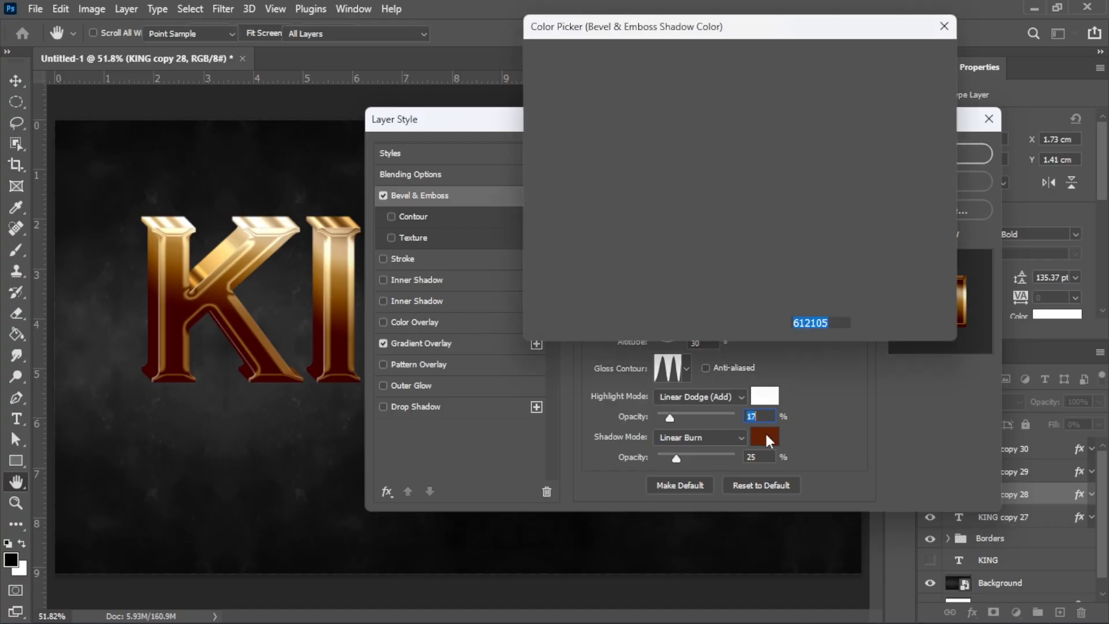
drag(578, 251, 530, 269)
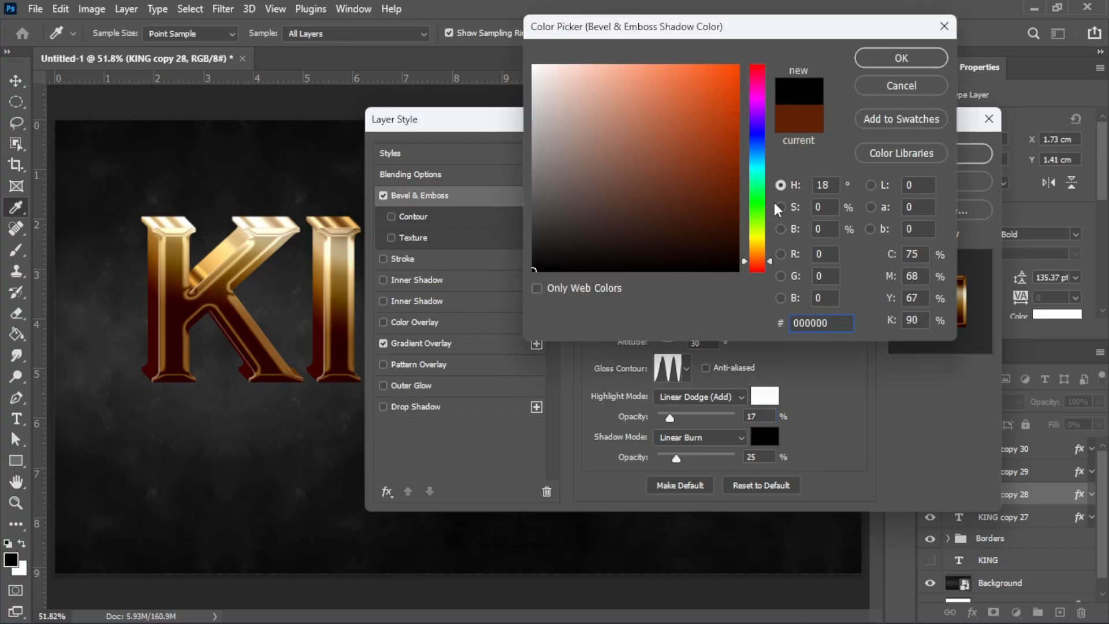
click(919, 57)
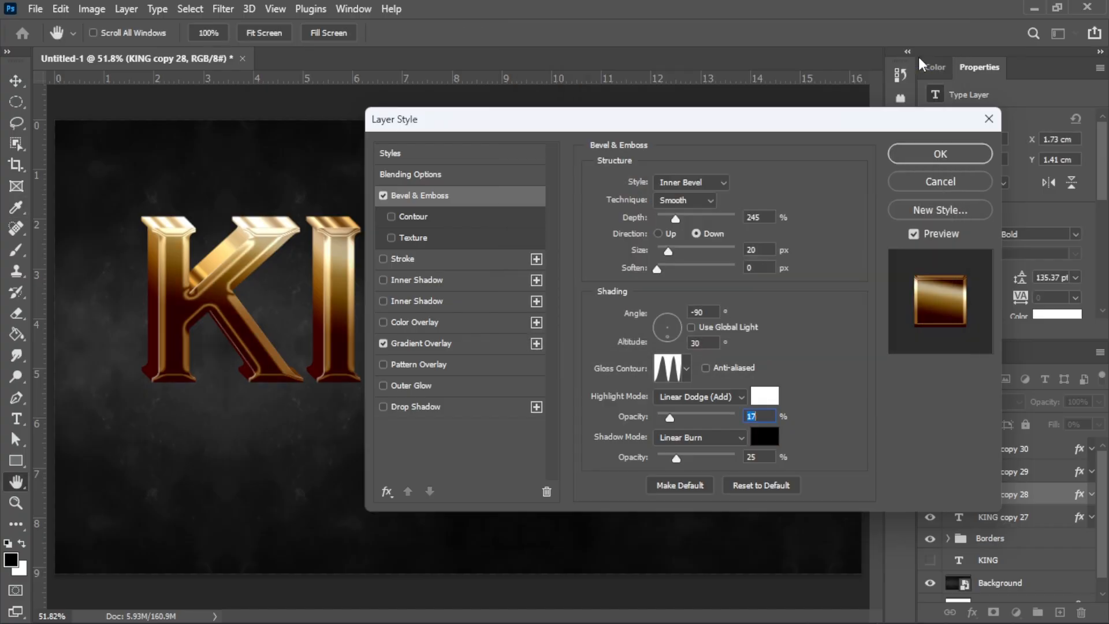
click(767, 457)
text(4)
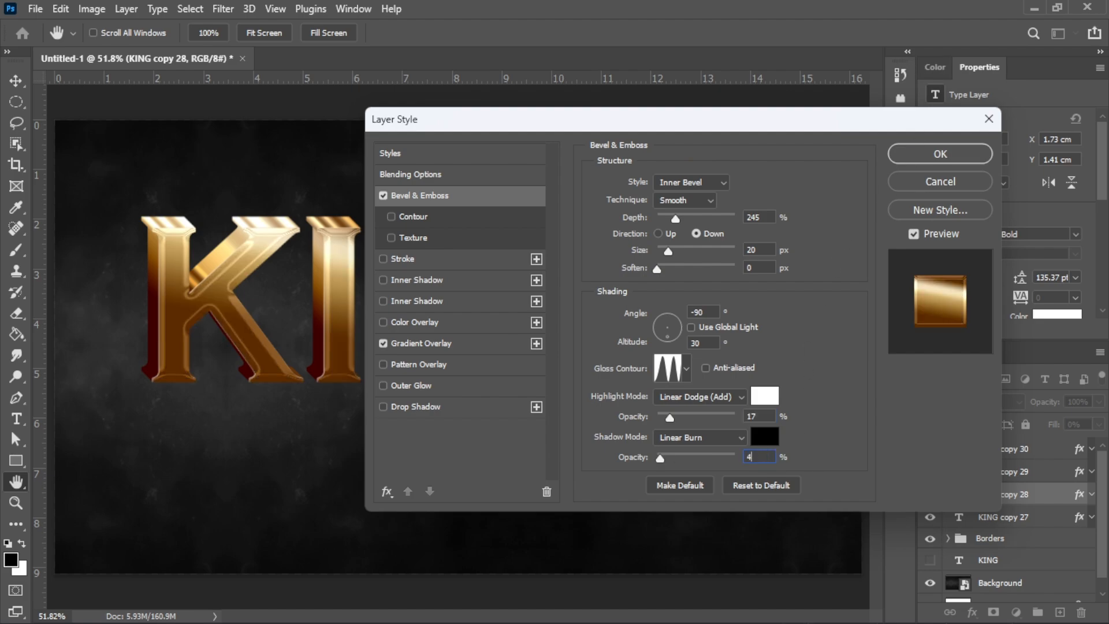
click(383, 344)
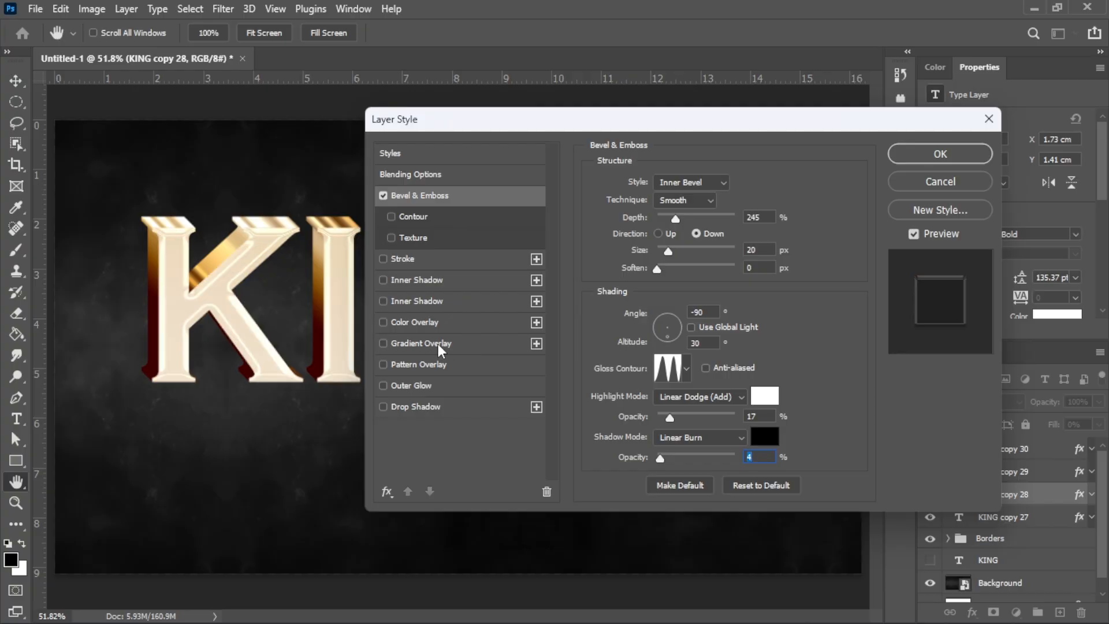
click(958, 155)
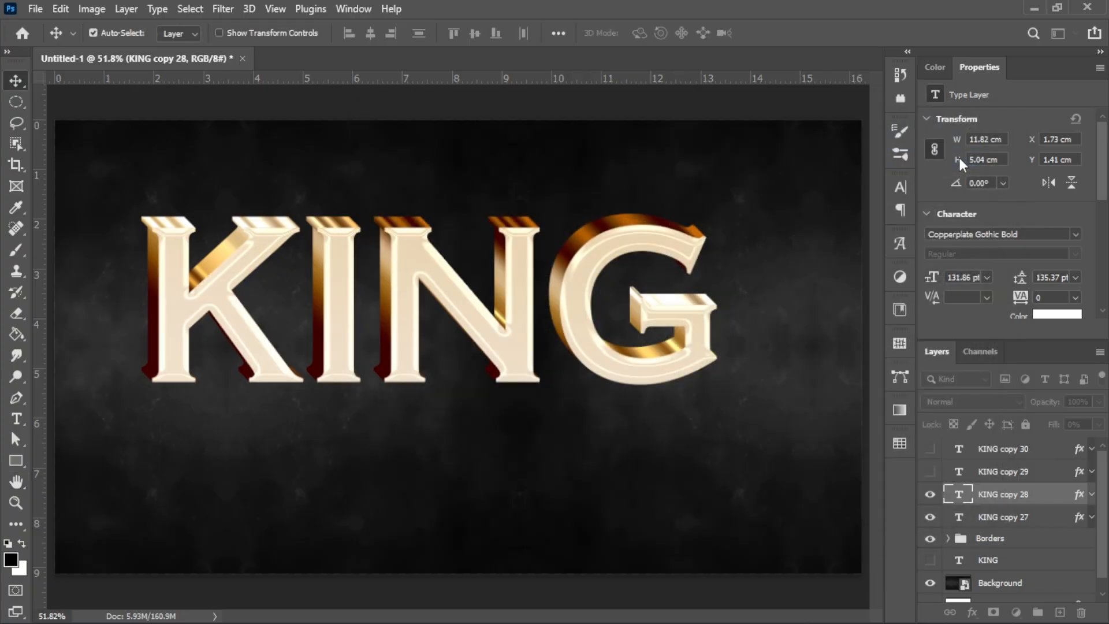
Step: Show and select the KING copy 29 layer and open its Layer Style
click(930, 472)
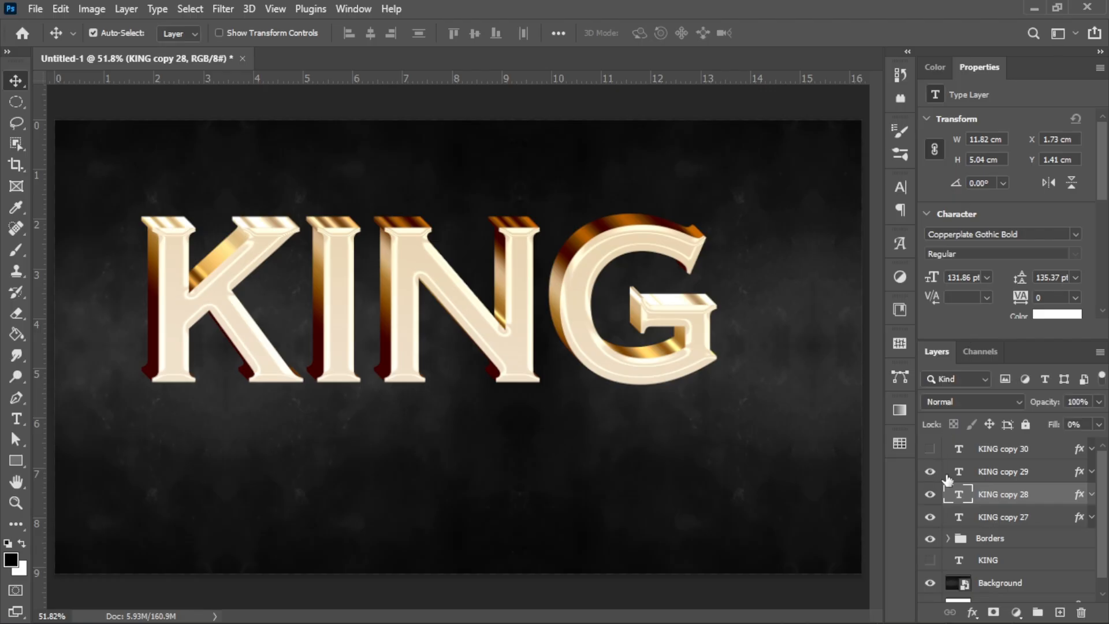
click(1049, 475)
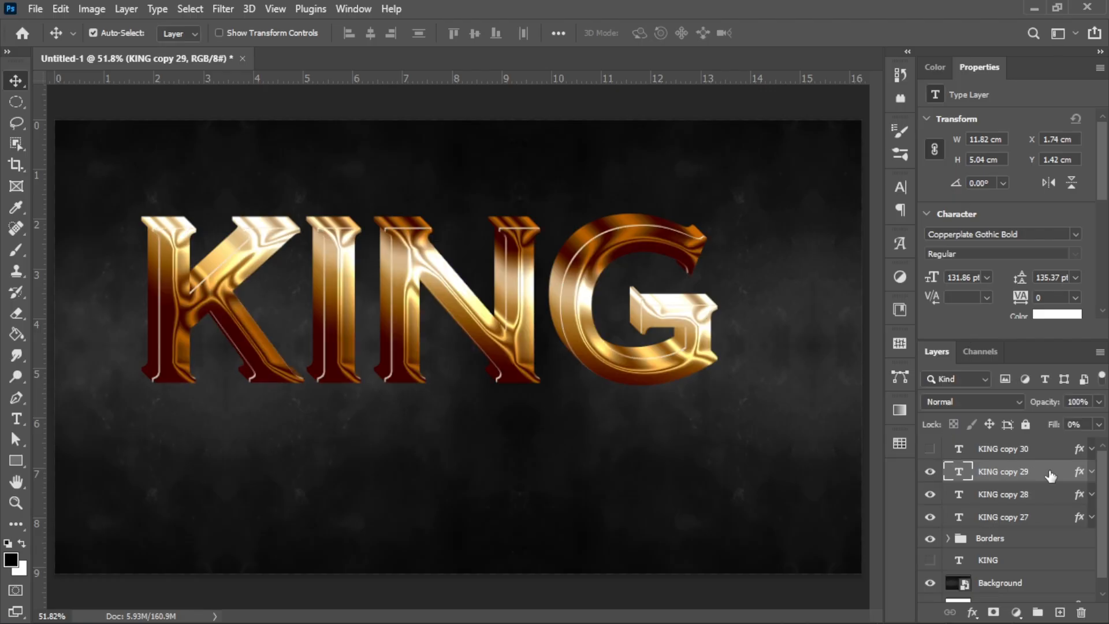
double_click(1050, 475)
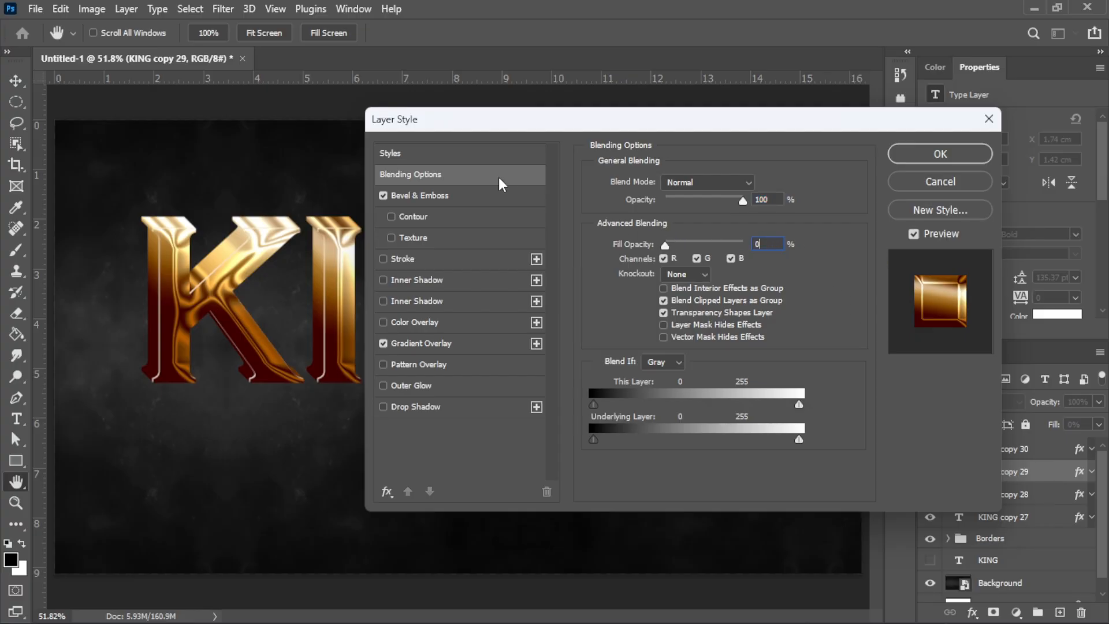
Step: Turn off Gradient Overlay and make the bevel a Stroke Emboss with 388% depth
click(493, 192)
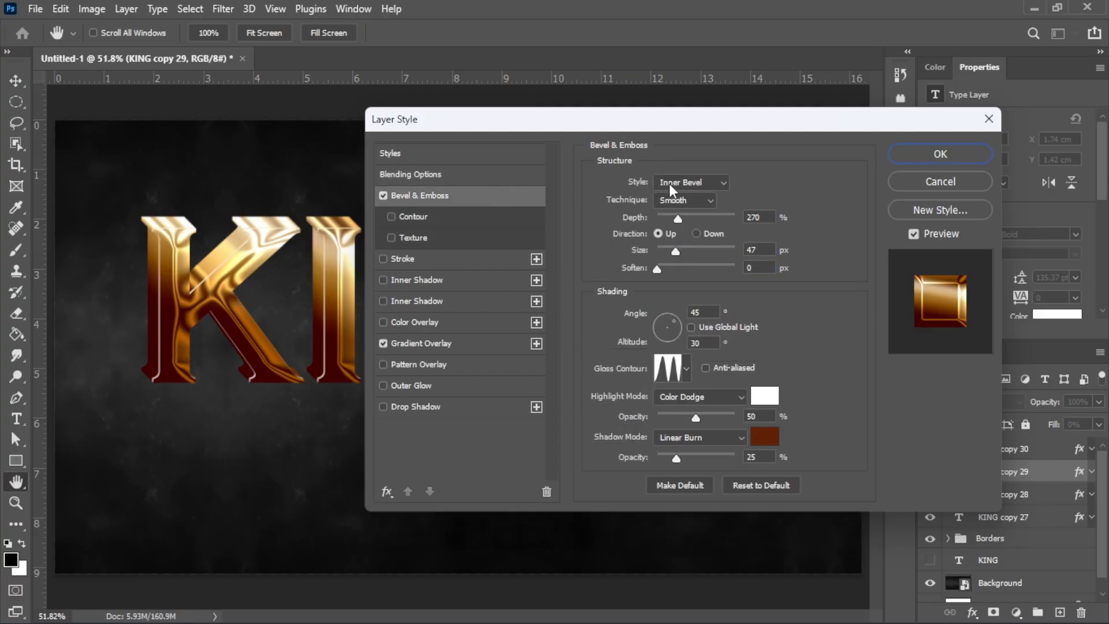
click(383, 345)
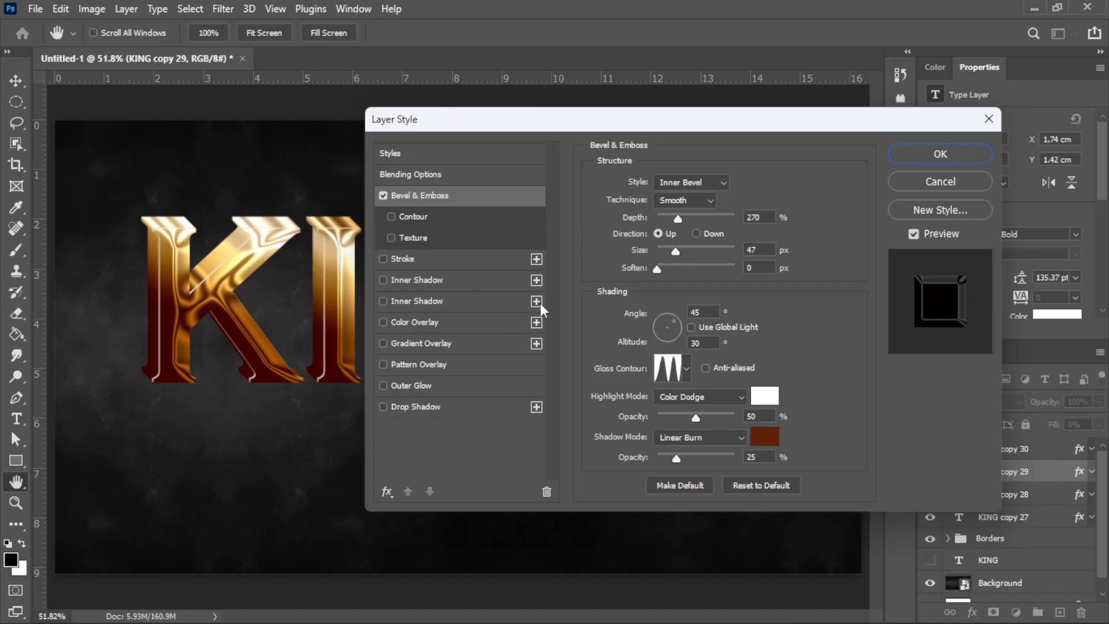
click(712, 179)
click(702, 245)
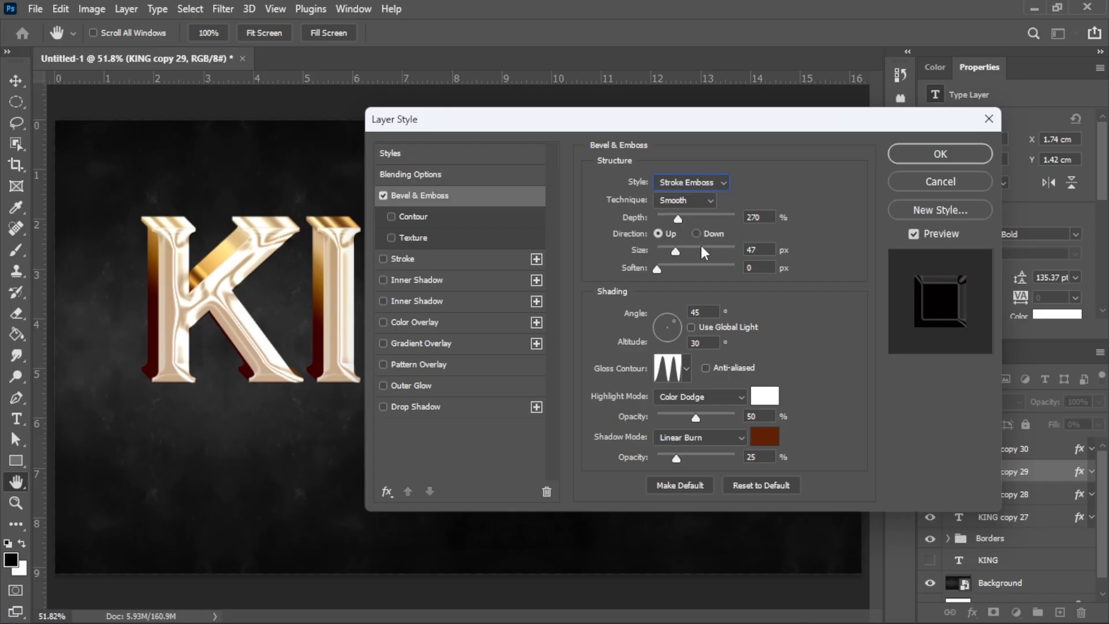
double_click(773, 215)
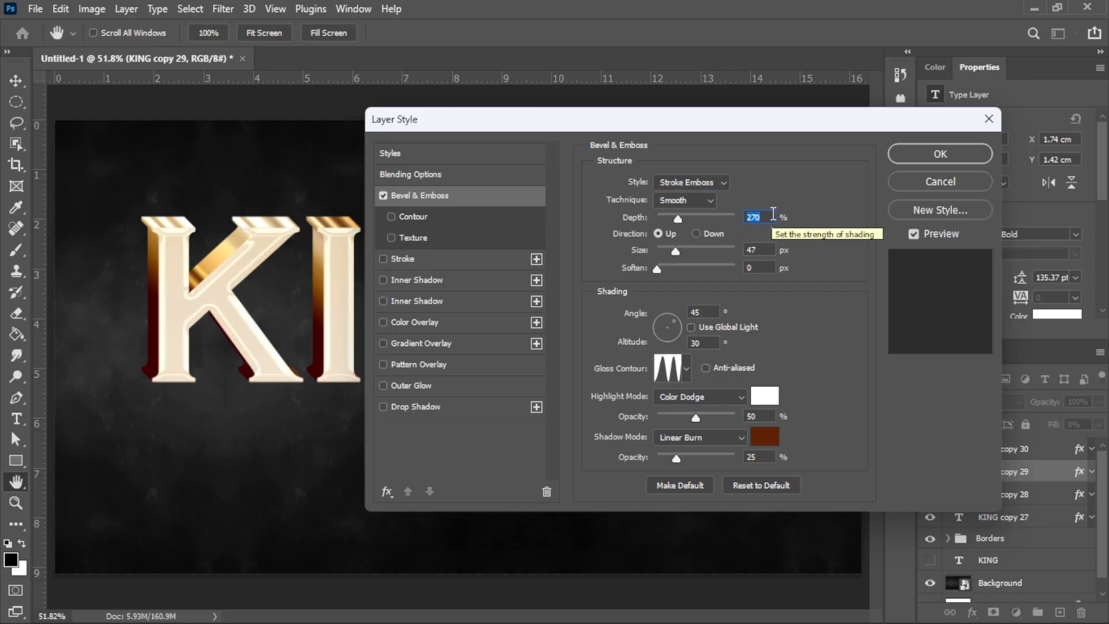
text(388)
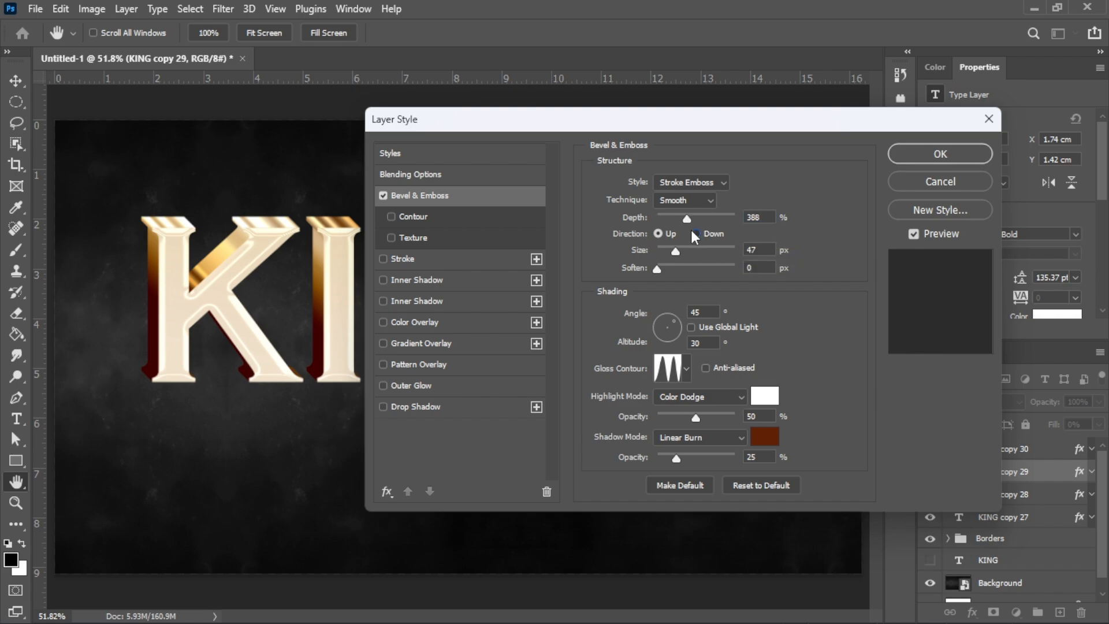
Step: Set the bevel size to 8 px and the shading angle to 90°
double_click(762, 251)
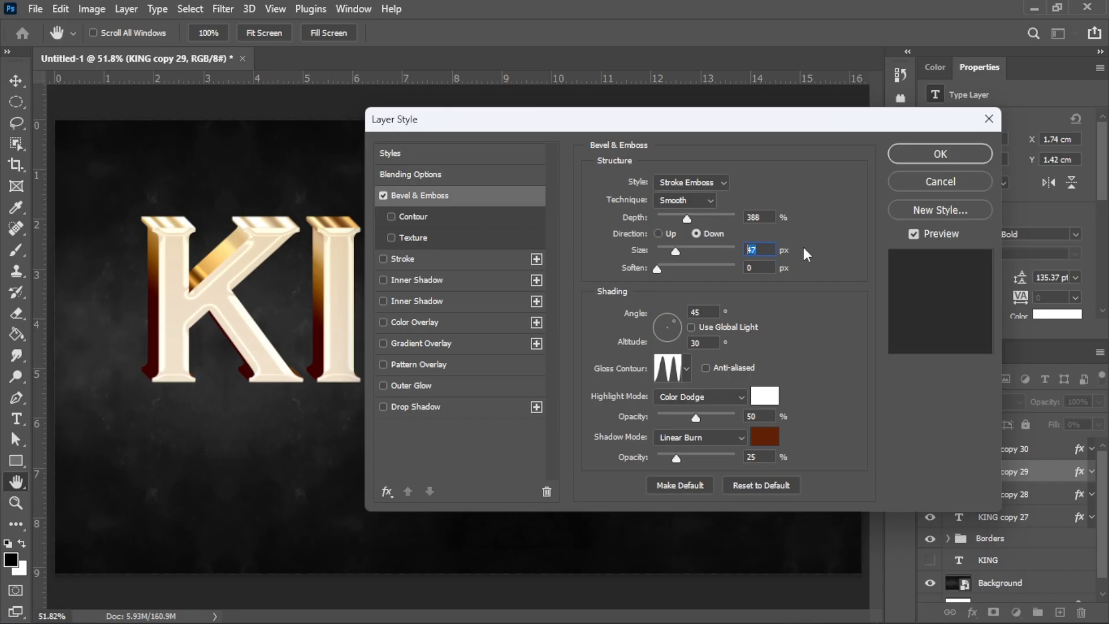
text(8)
double_click(763, 268)
double_click(702, 312)
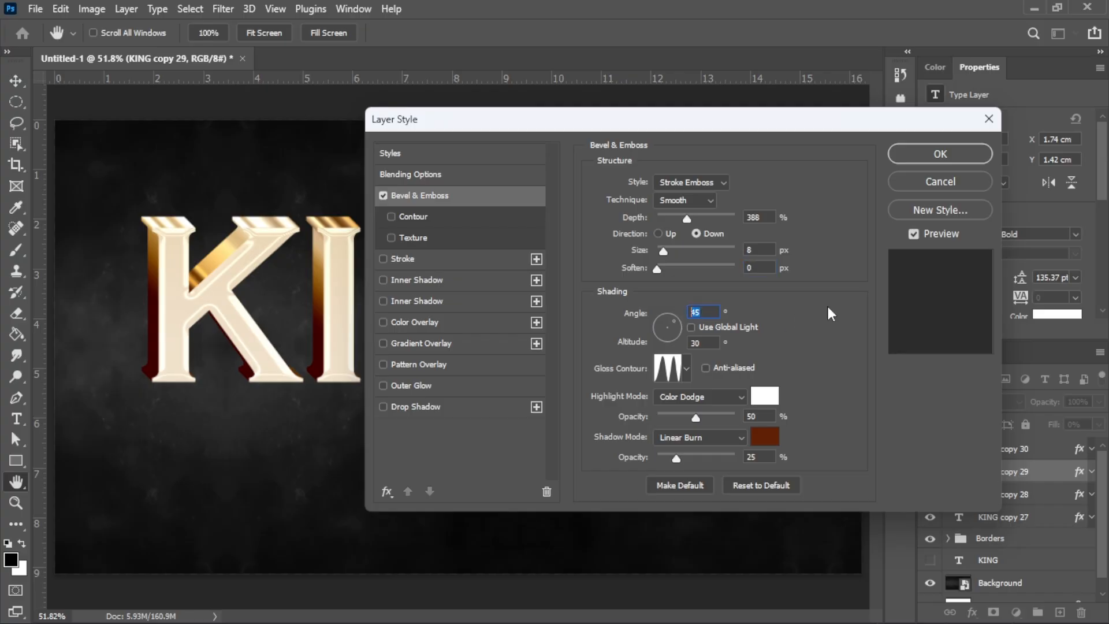
text(90)
click(702, 343)
Step: Make the highlight Linear Dodge (Add) at 48% with pale gold #ffce6f
click(729, 397)
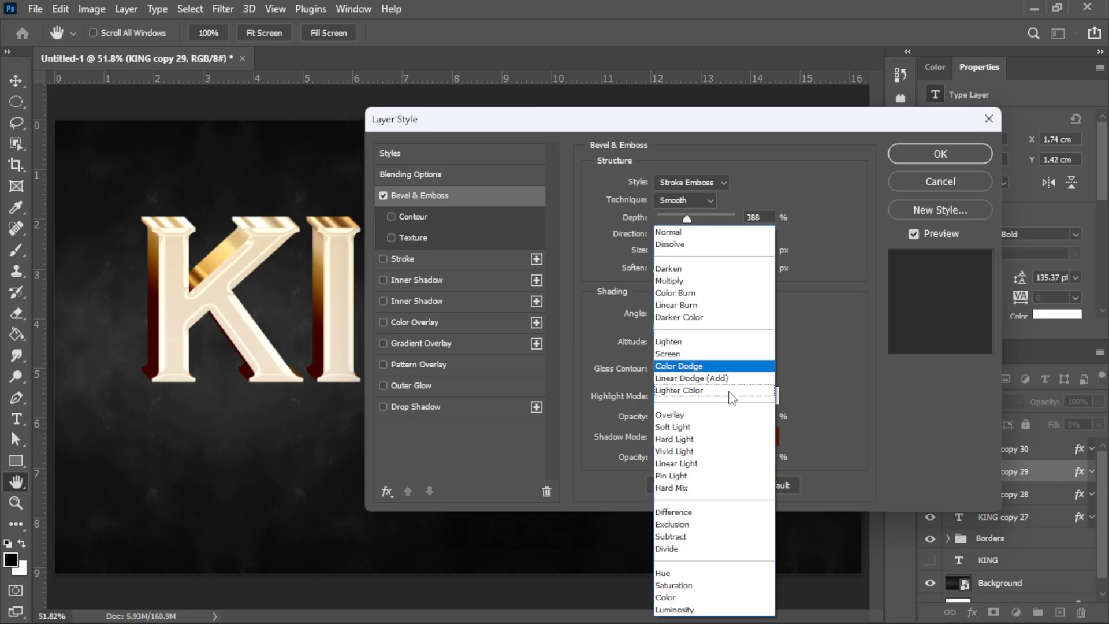
click(729, 382)
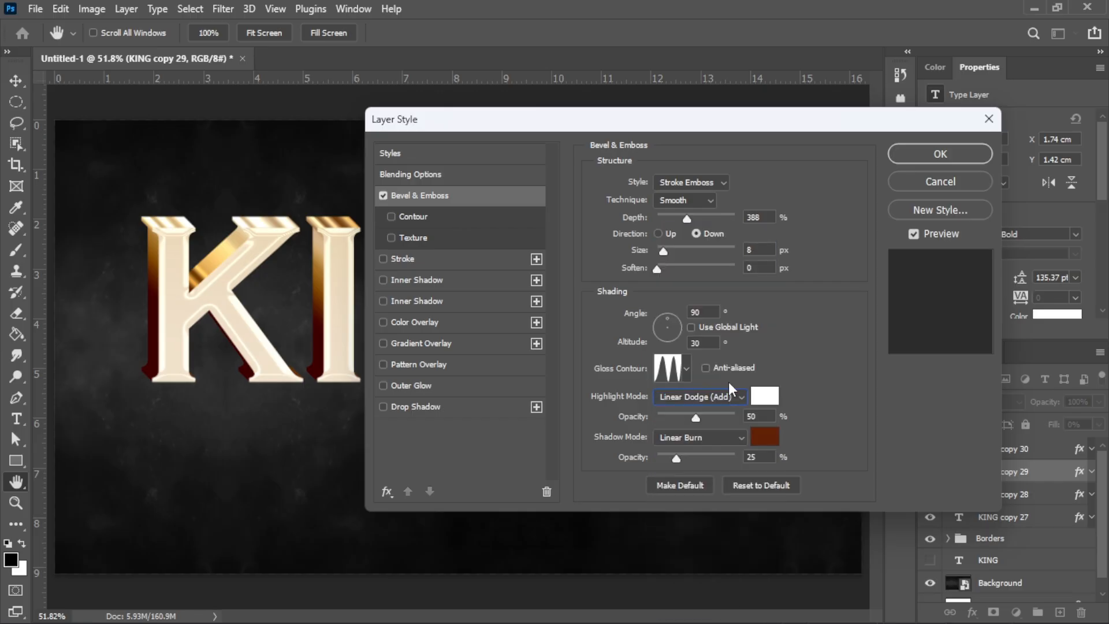
click(769, 416)
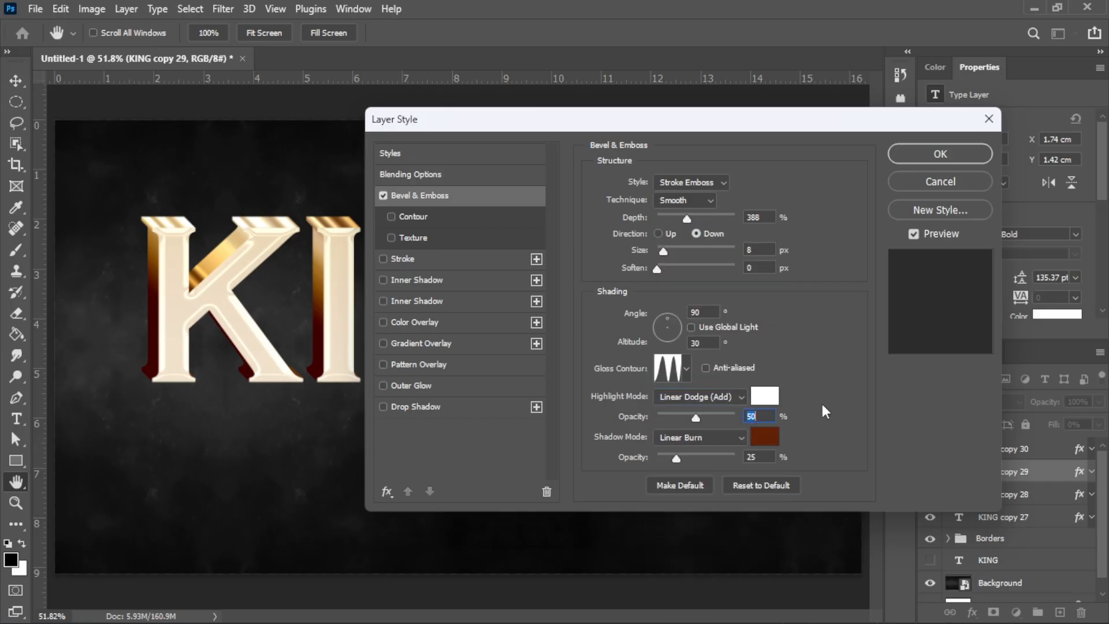
key(BackSpace)
key(BackSpace)
text(48)
click(769, 396)
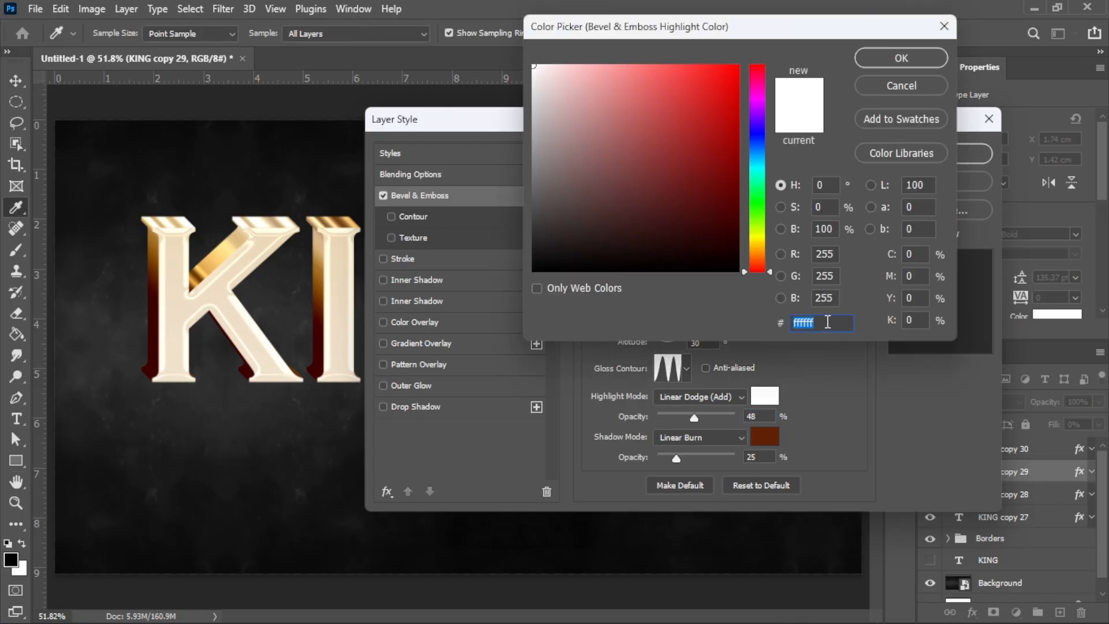
text(ffce)
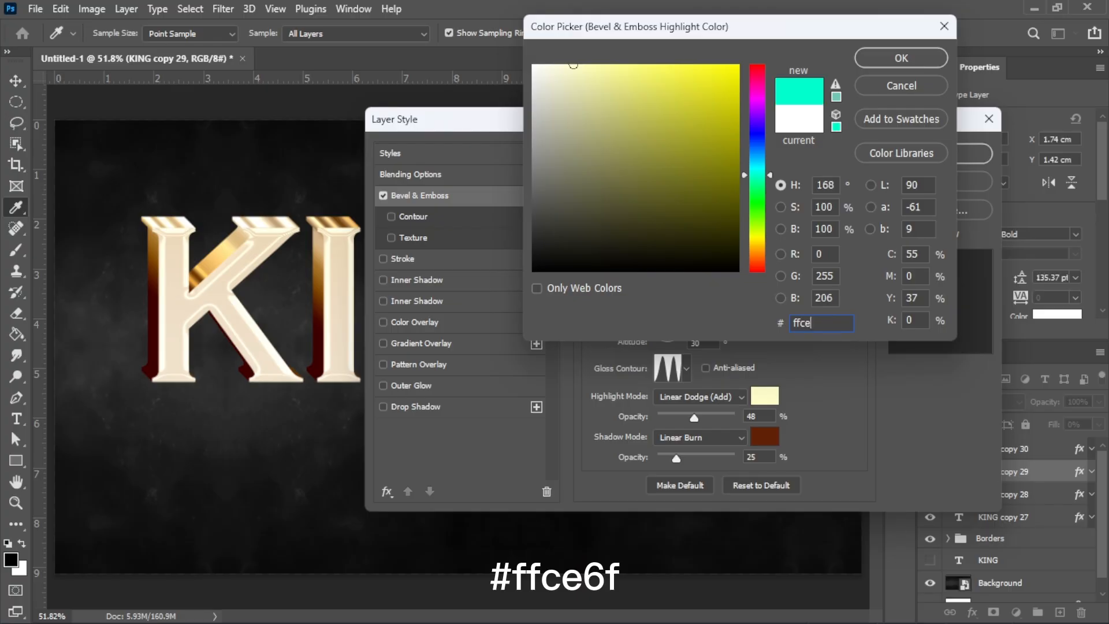
text(6f)
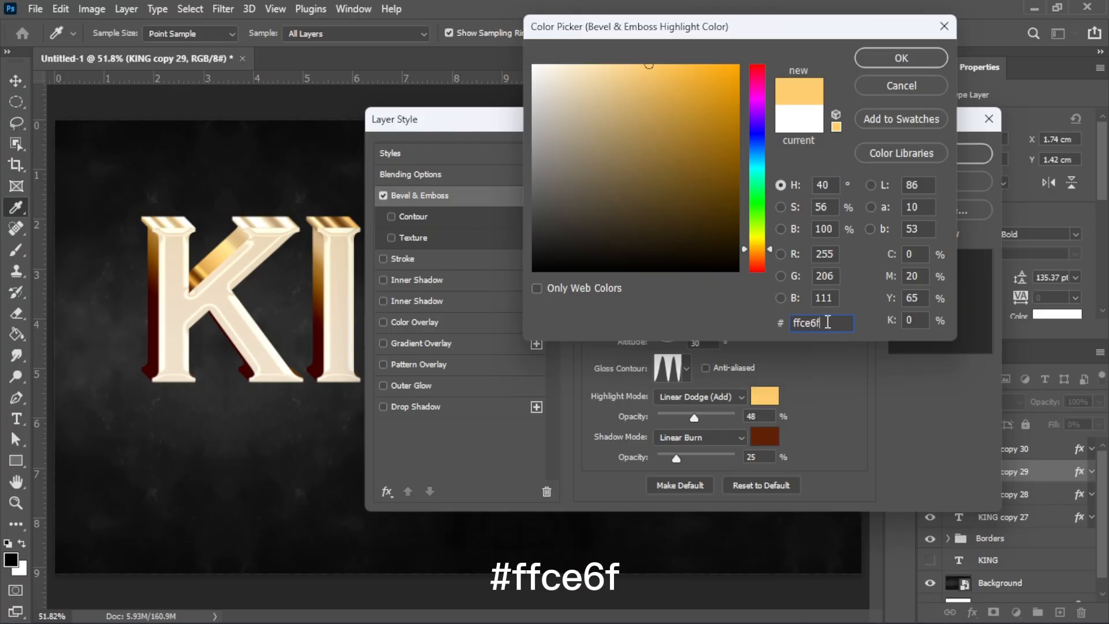
click(907, 53)
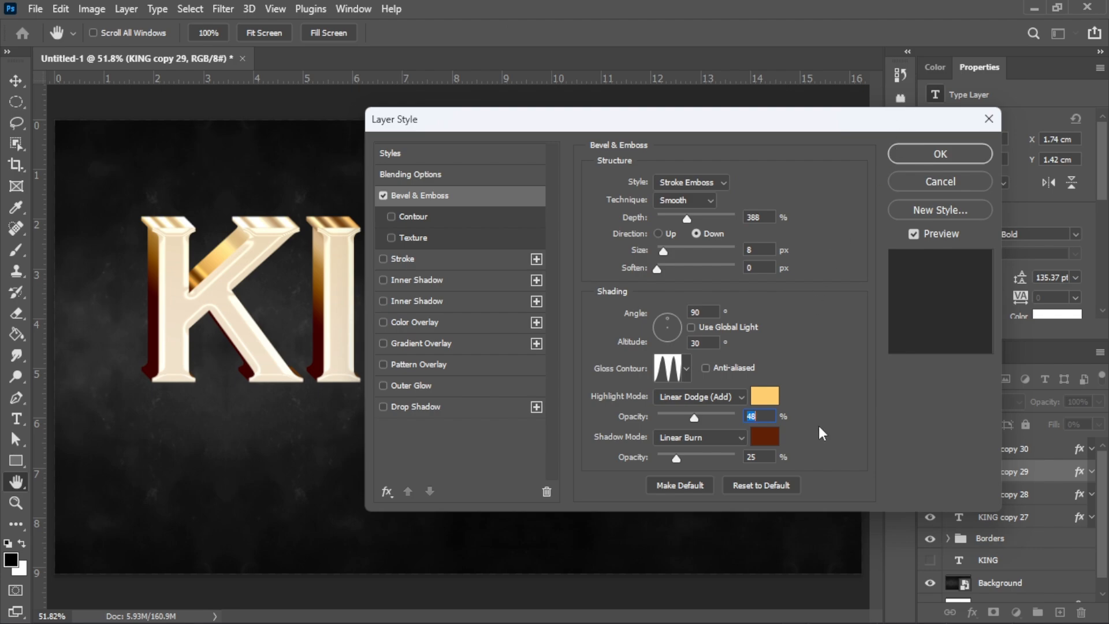
Step: Set the bevel shadow to black at 37% opacity
click(757, 456)
text(37)
click(765, 437)
mouse_move(581, 245)
mouse_down()
mouse_move(531, 256)
mouse_move(485, 287)
mouse_up()
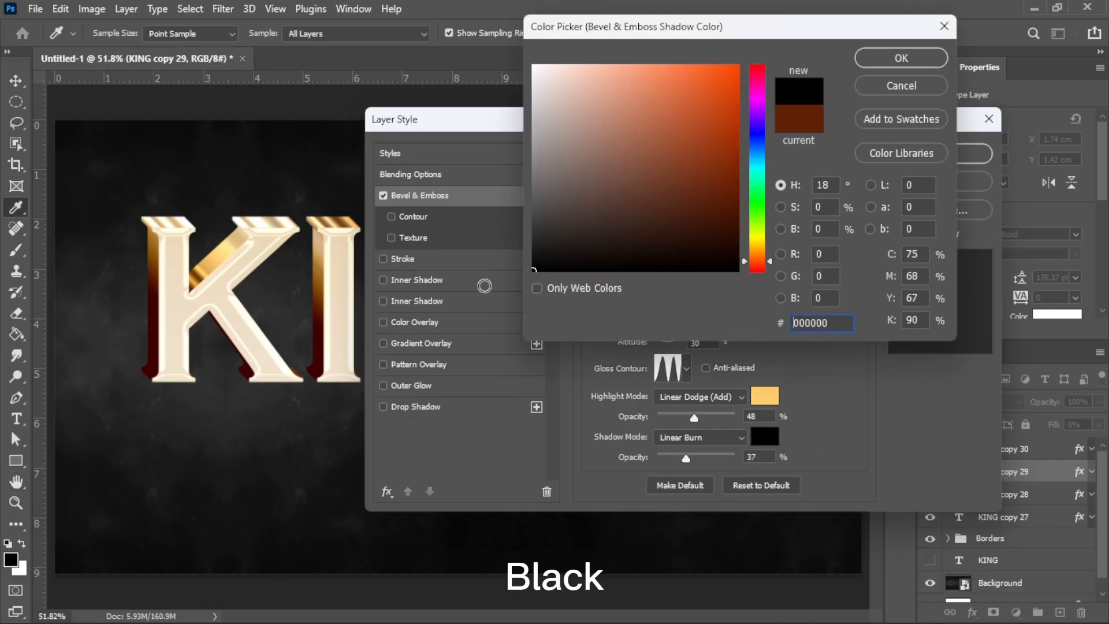
click(903, 59)
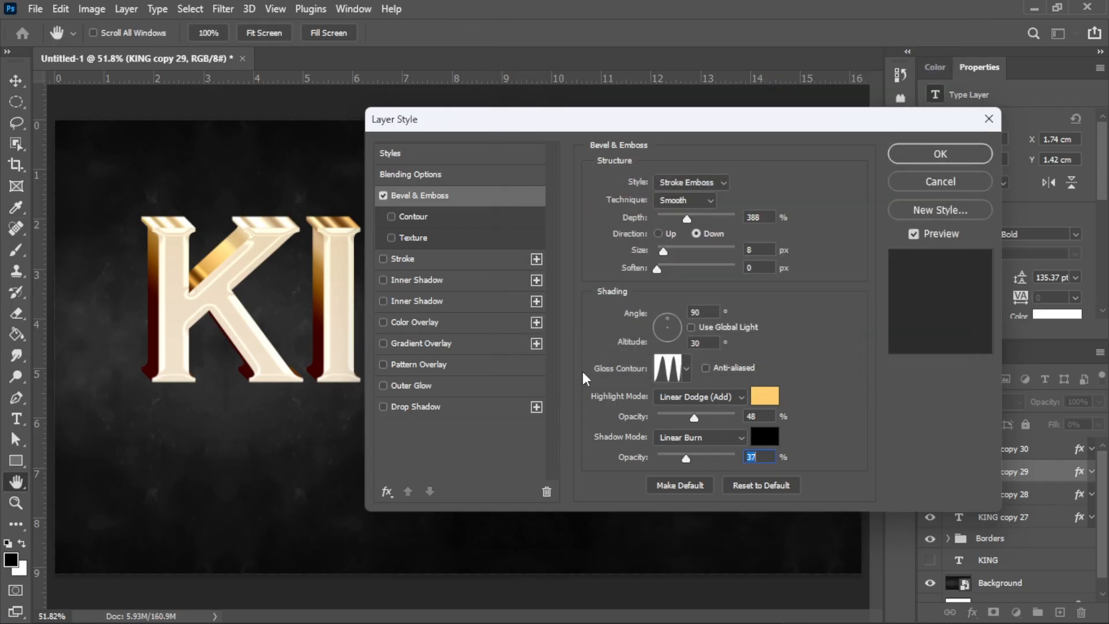
Step: Add a 10 px gold #de9e31 stroke to KING copy 29 and apply the style
click(464, 259)
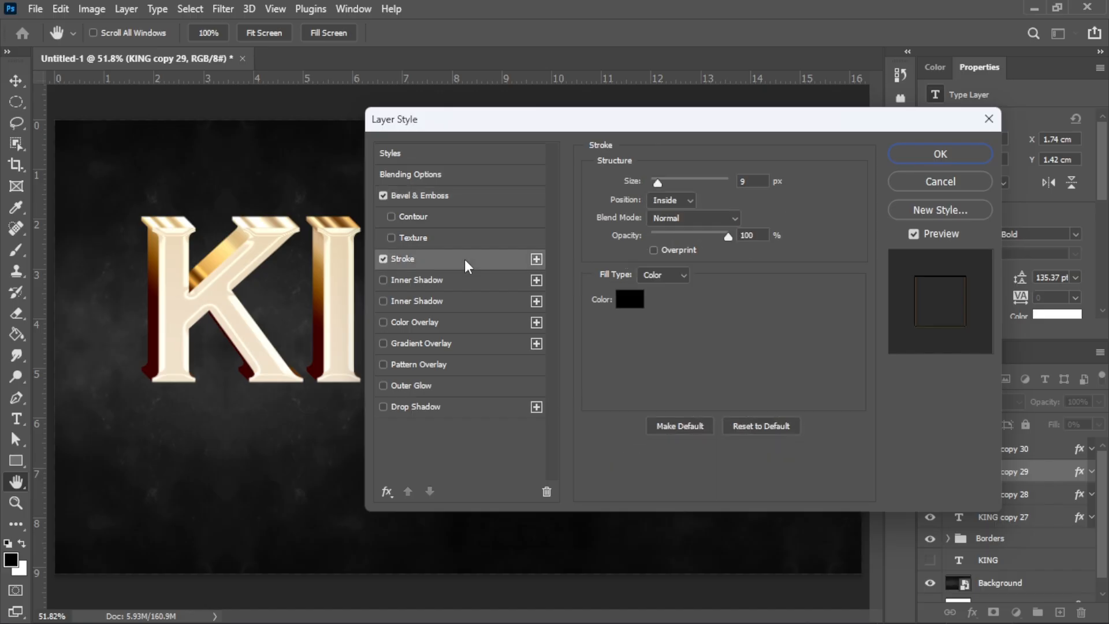
click(757, 183)
drag(756, 183, 733, 183)
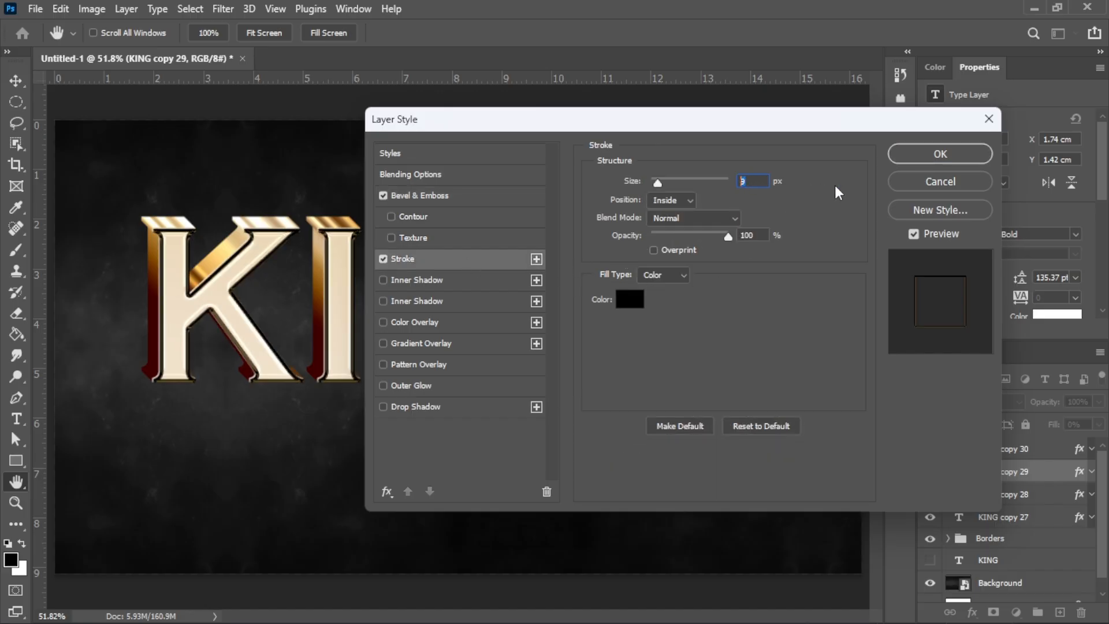
text(10)
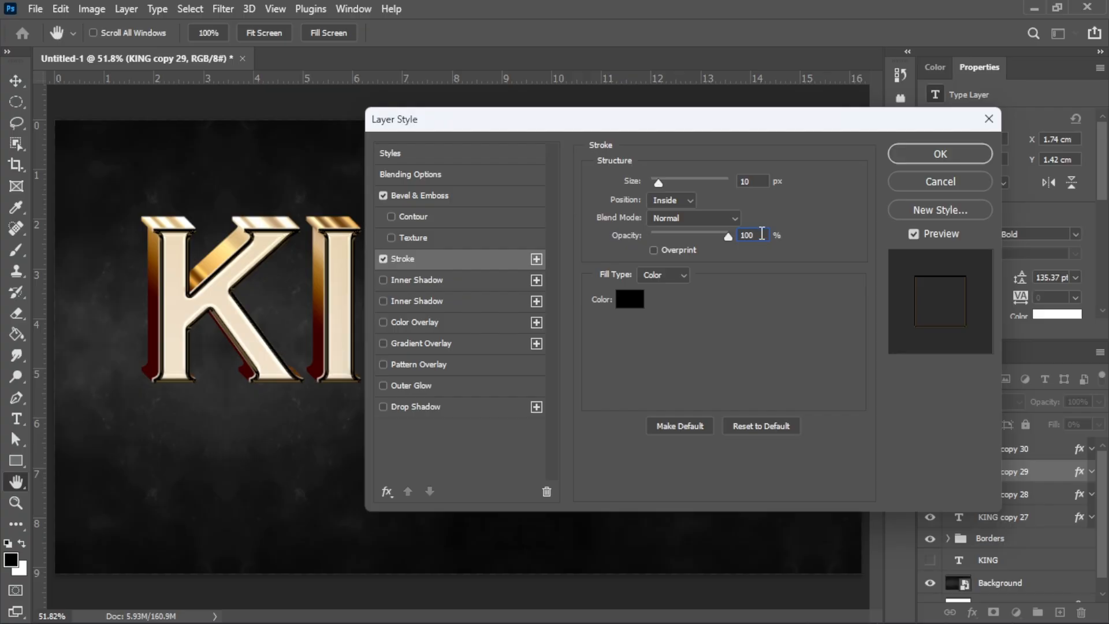
click(629, 299)
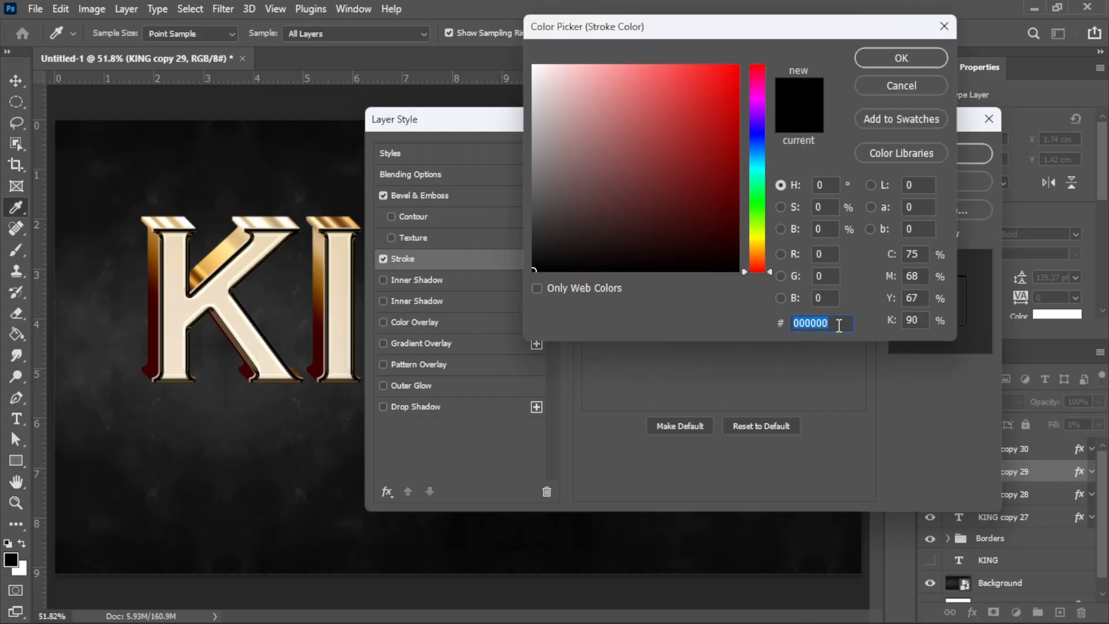
text(de)
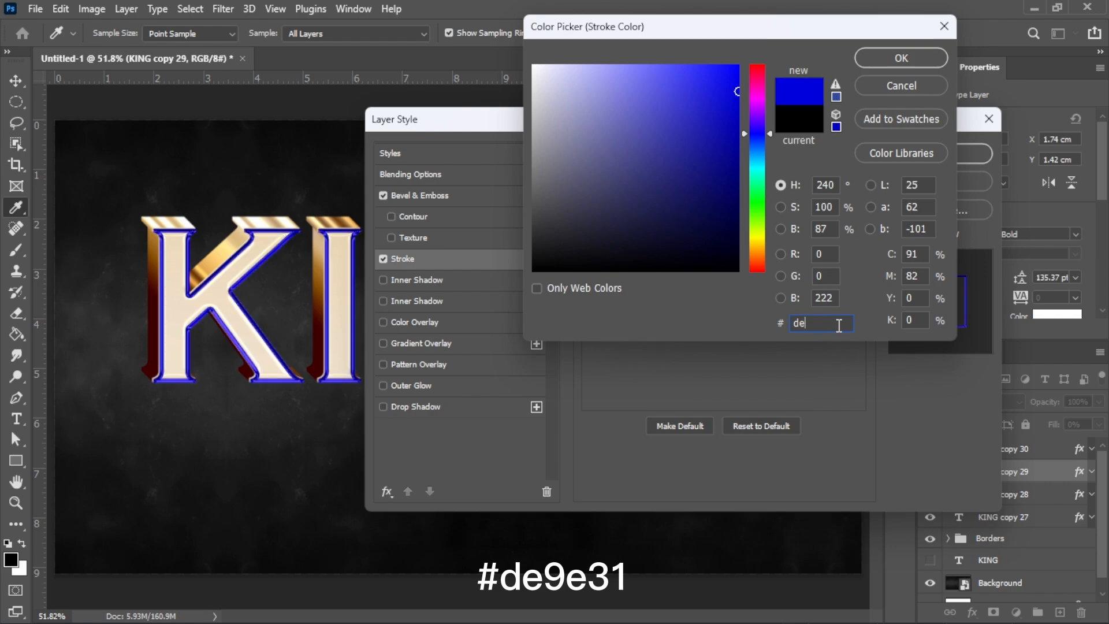
text(9e3)
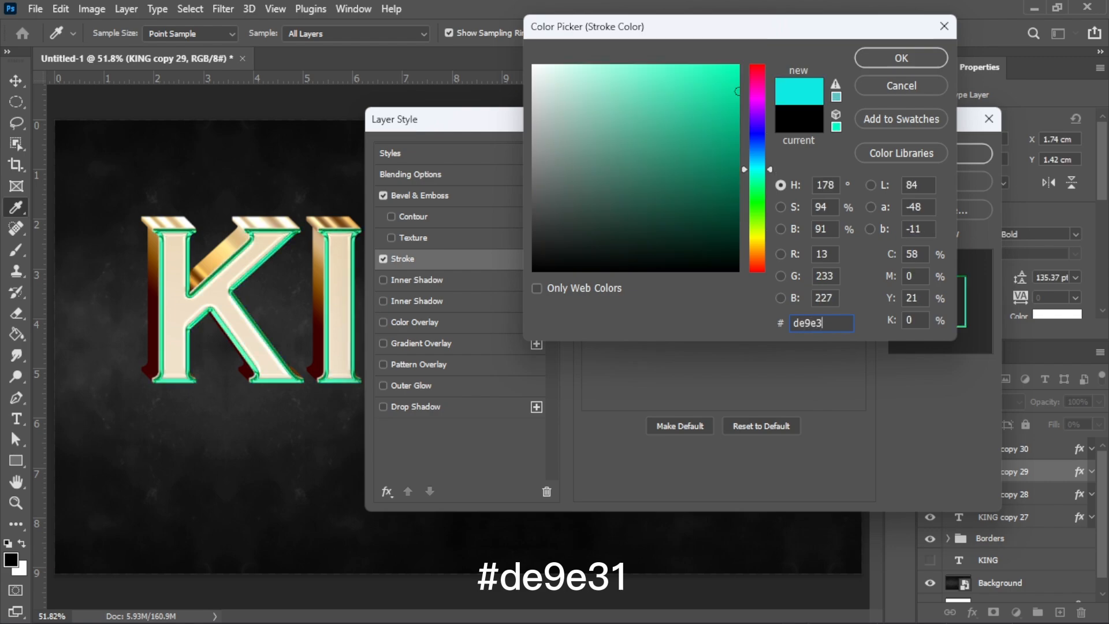
text(1)
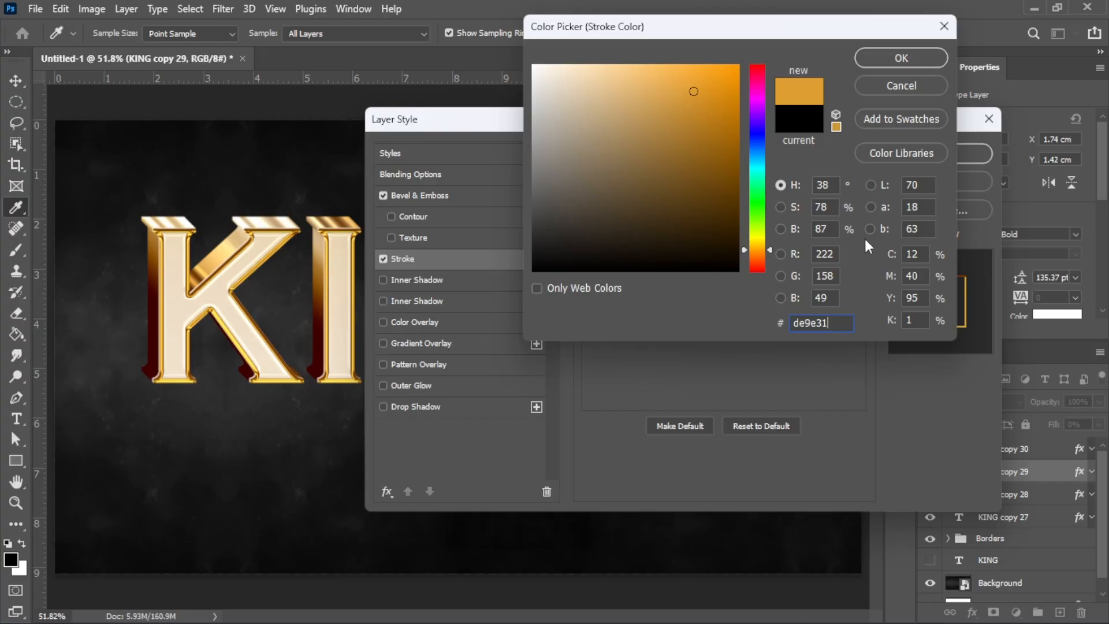
click(917, 64)
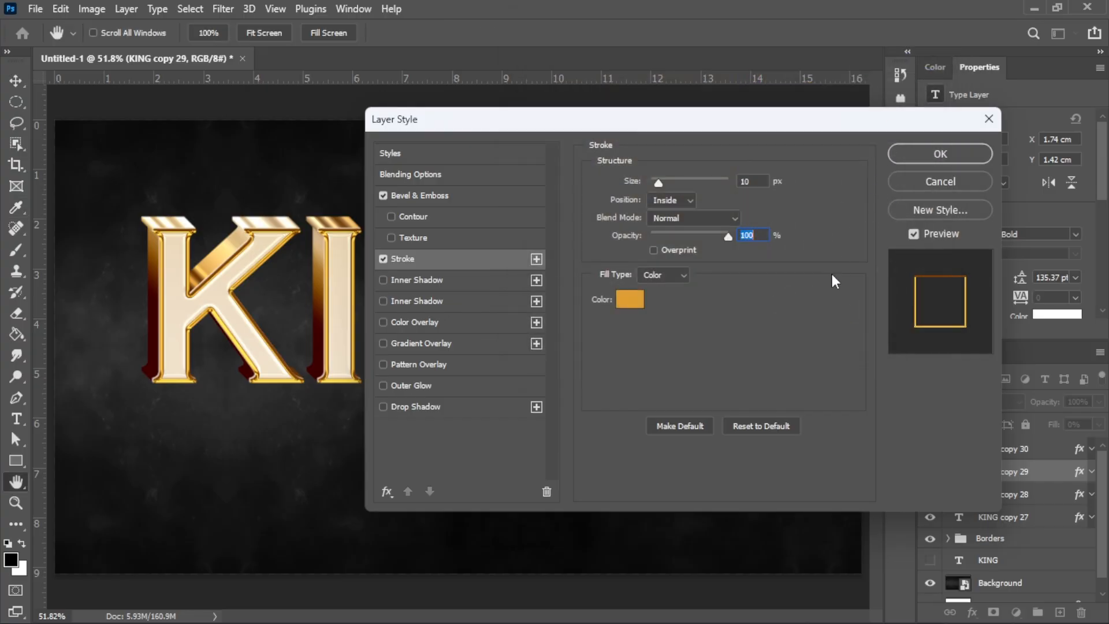
click(945, 153)
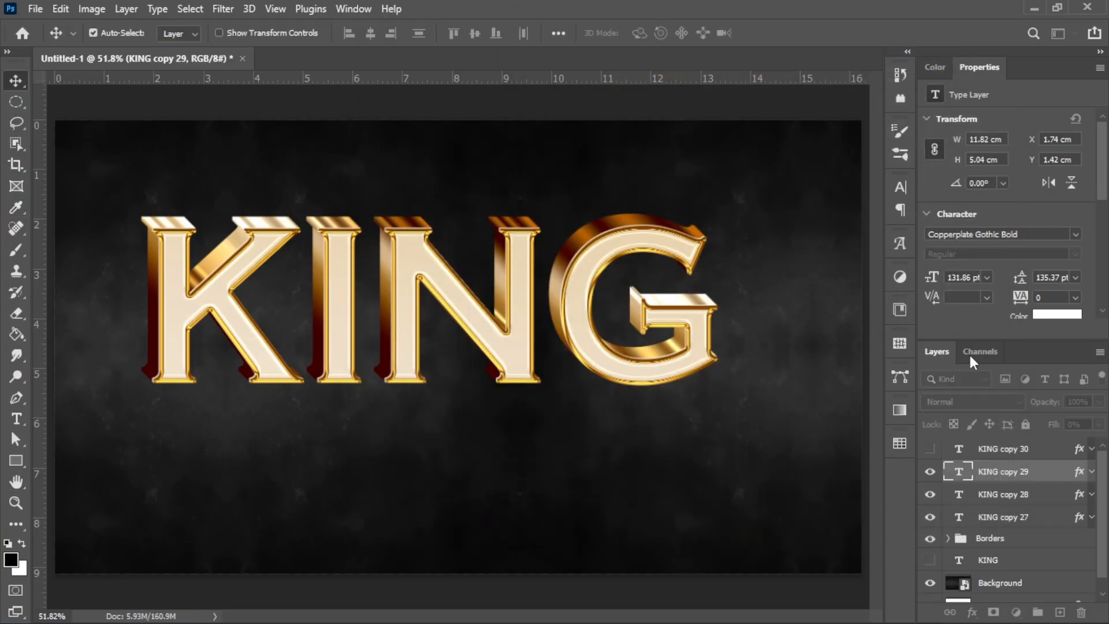
Step: Select and show KING copy 30, then open its Layer Style
click(1042, 453)
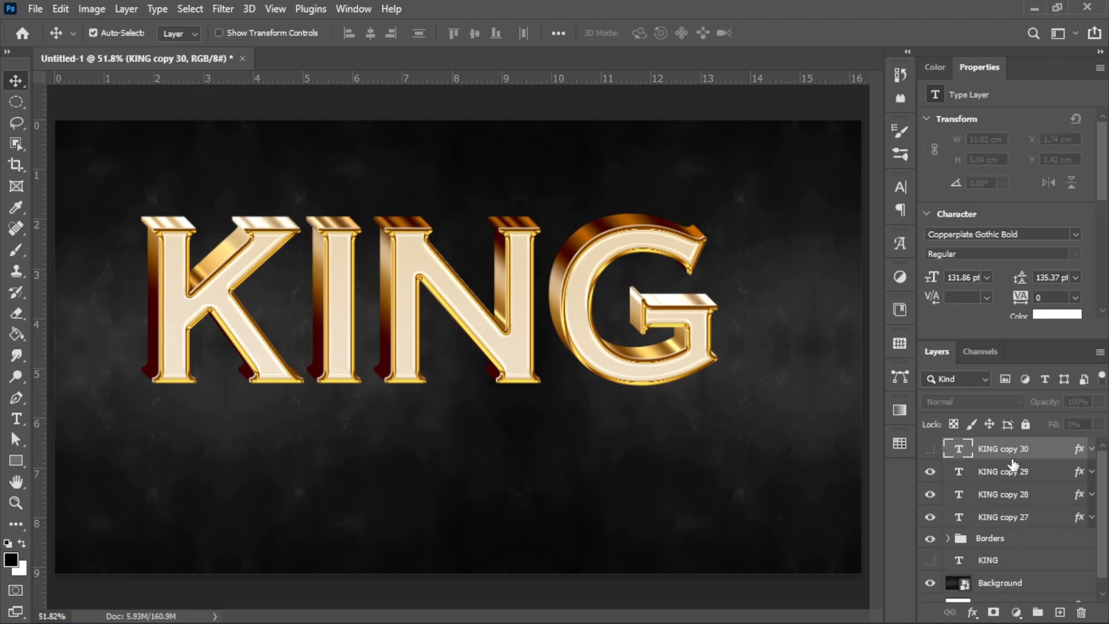
click(931, 450)
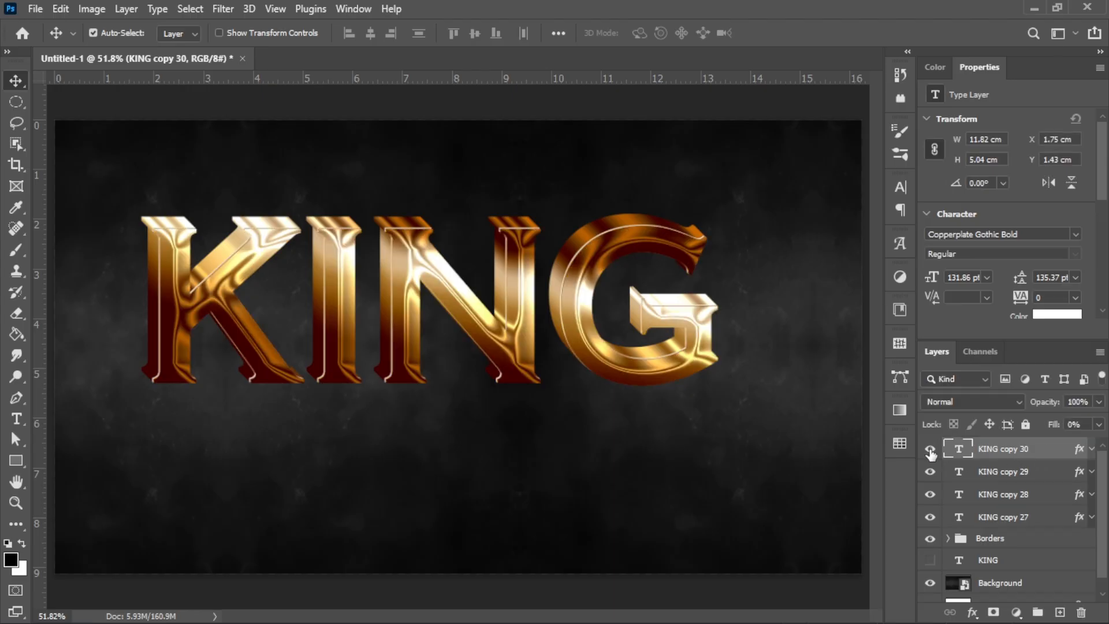
double_click(1045, 458)
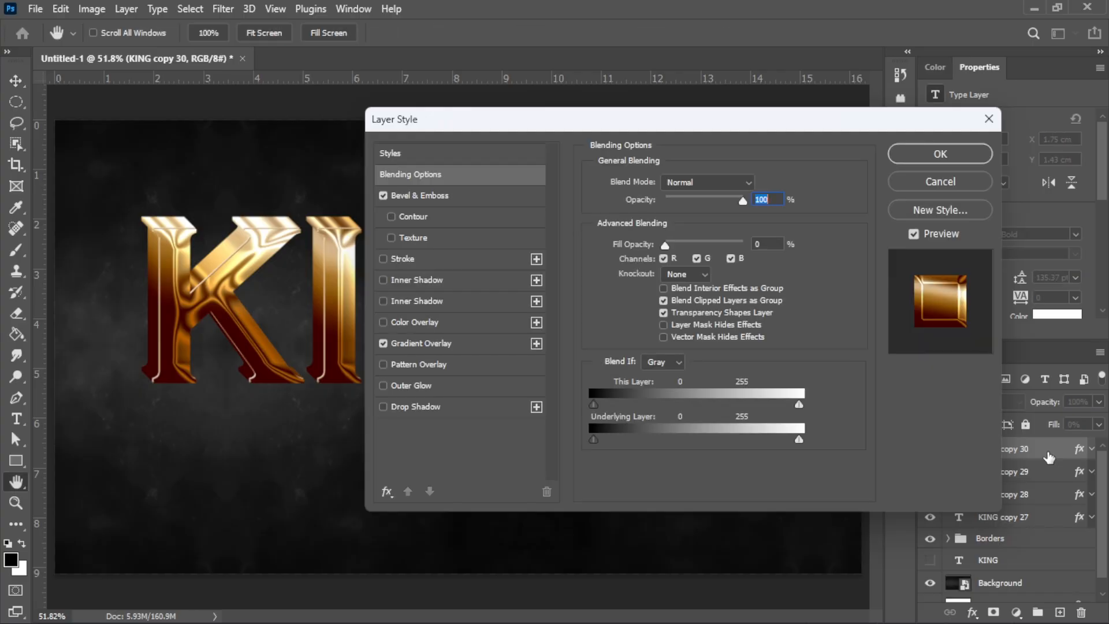
Step: Change the bevel to Stroke Emboss with 340% depth
click(760, 243)
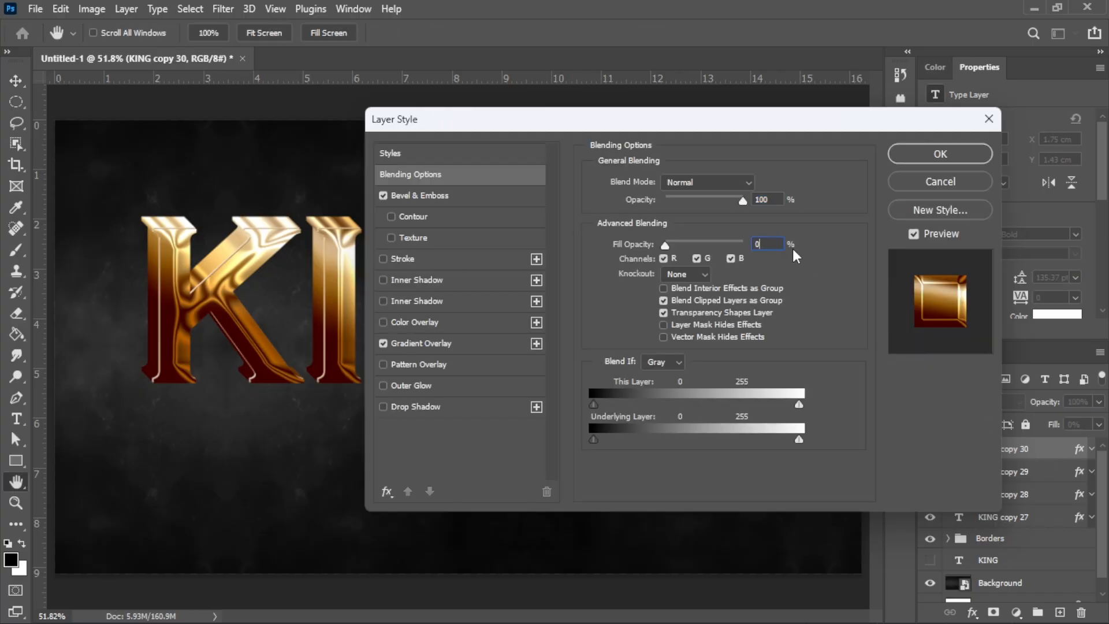
click(527, 198)
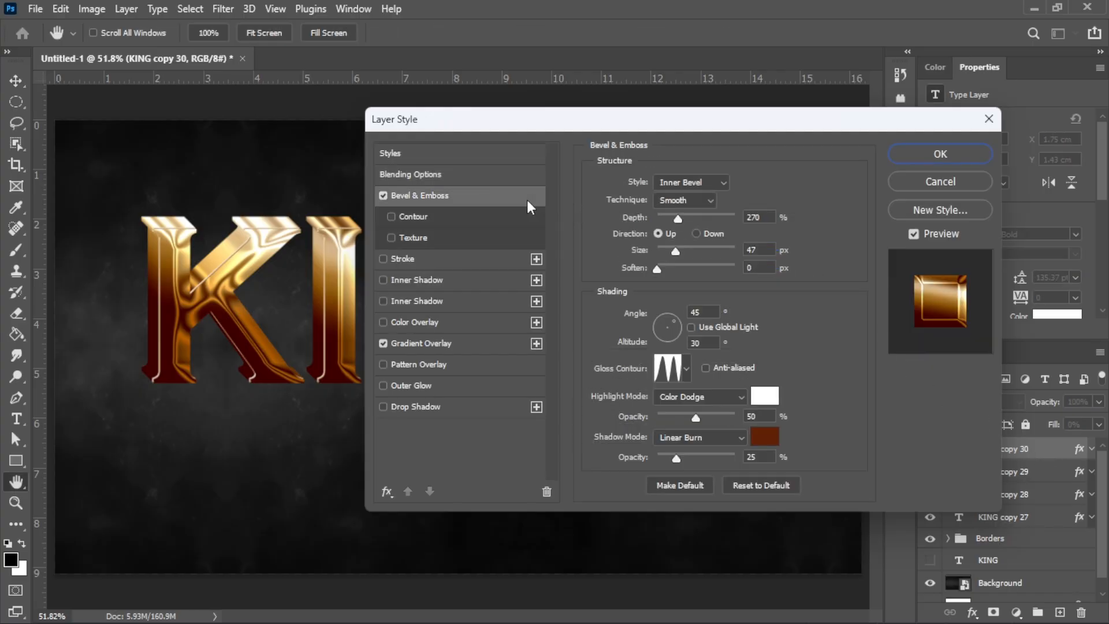
click(717, 186)
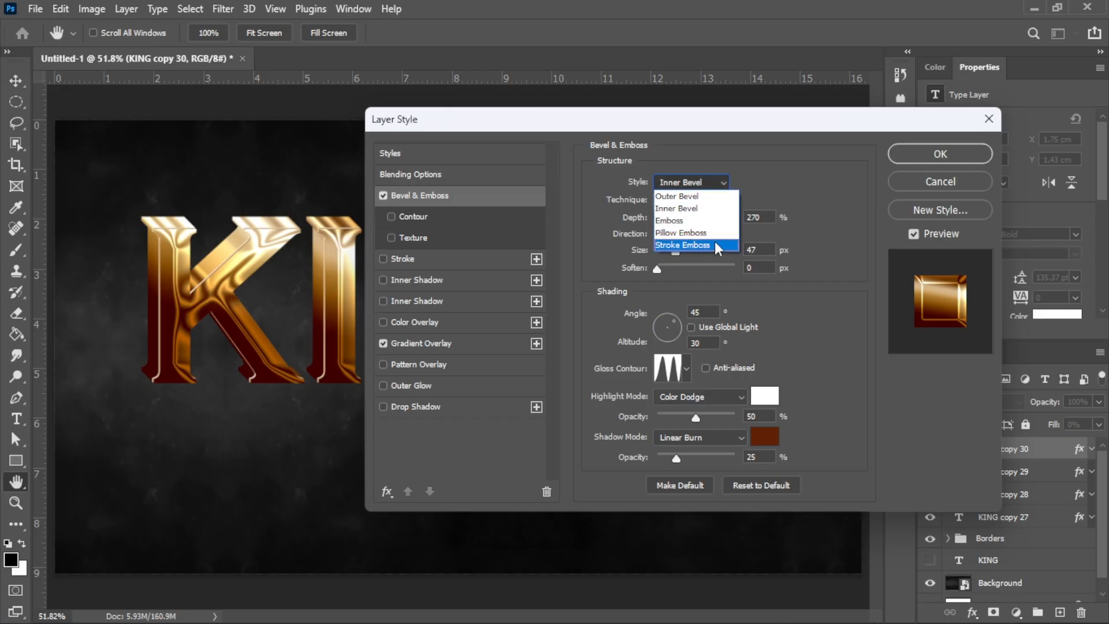
click(715, 241)
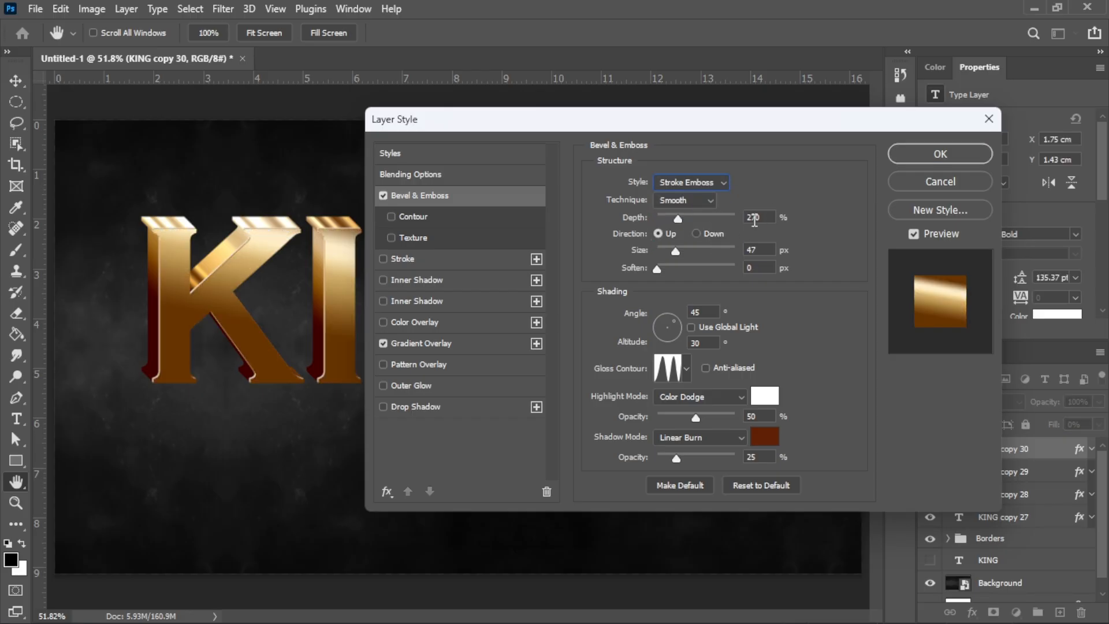
double_click(773, 218)
text(340)
click(659, 234)
Step: Set the bevel size to 8 px and the shading angle to 90°
double_click(765, 252)
text(8)
drag(709, 312, 684, 312)
text(90)
click(713, 342)
Step: Make the highlight Screen mode at 85% with pale yellow #fff05d
click(731, 395)
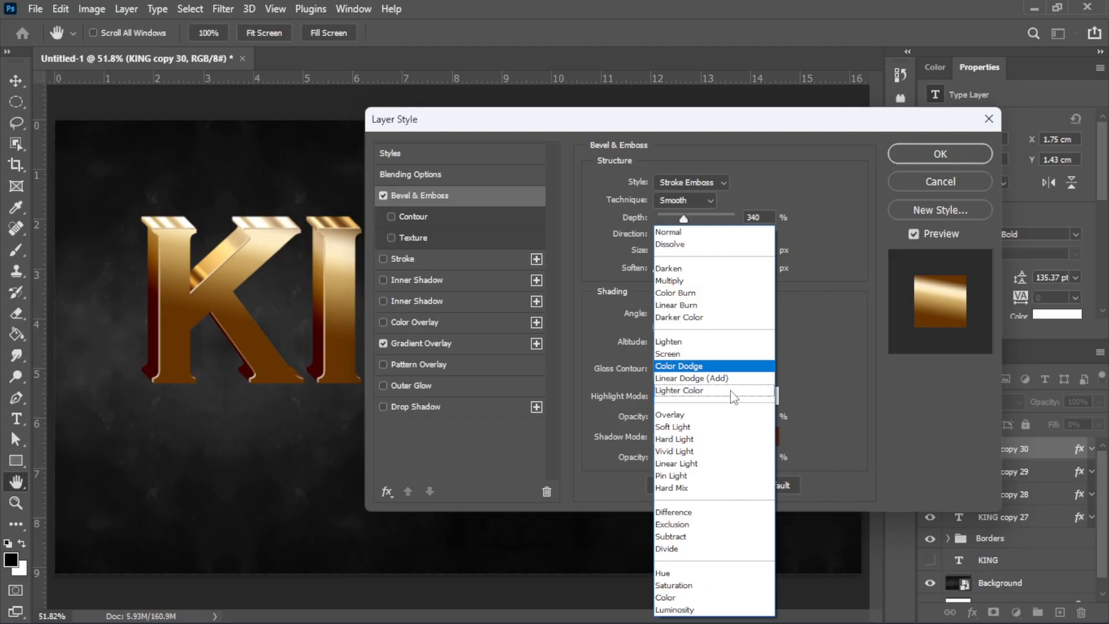
click(735, 354)
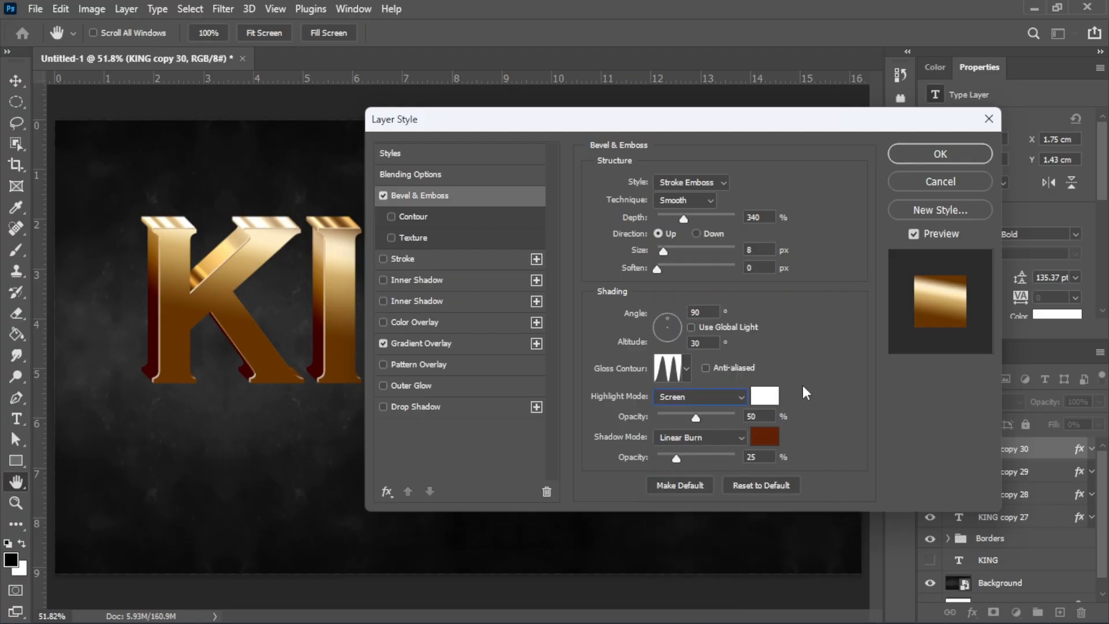
click(746, 416)
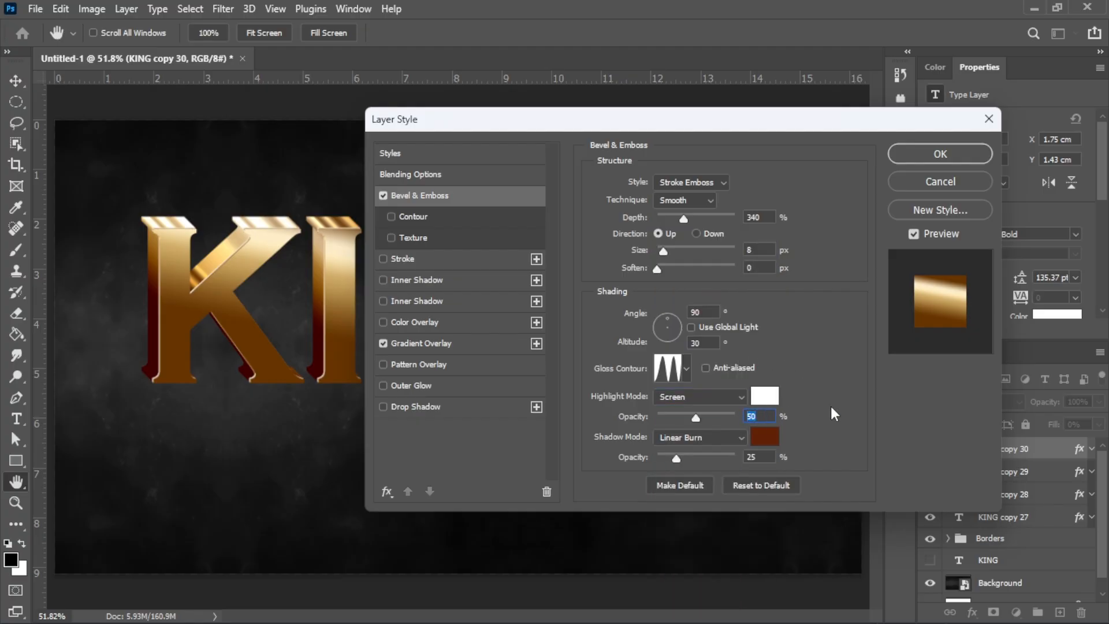
text(85)
click(766, 396)
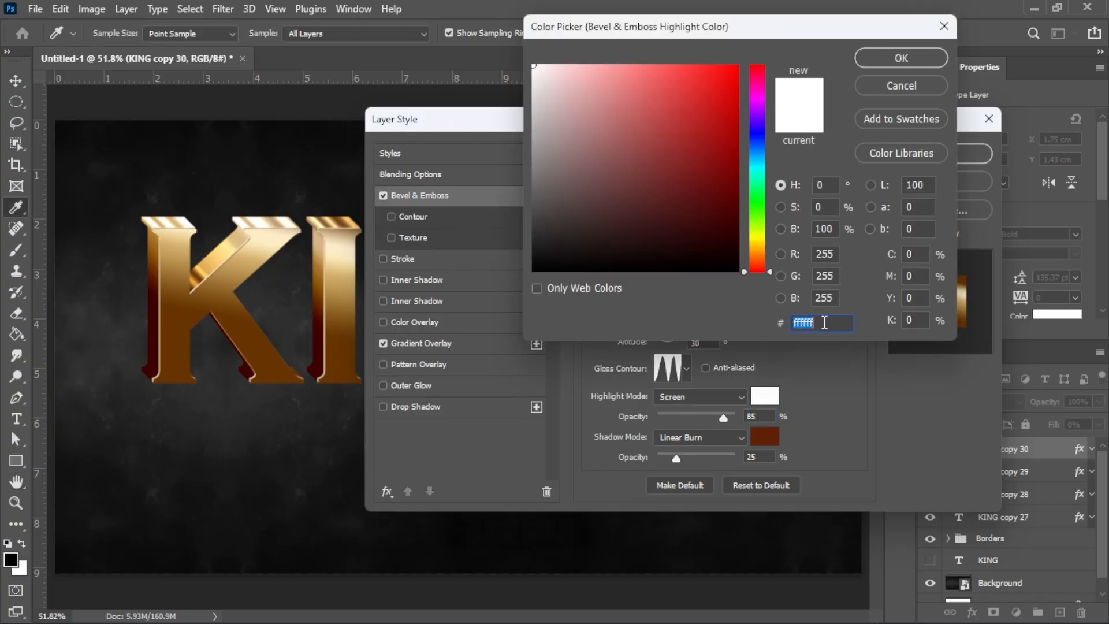
text(fff05)
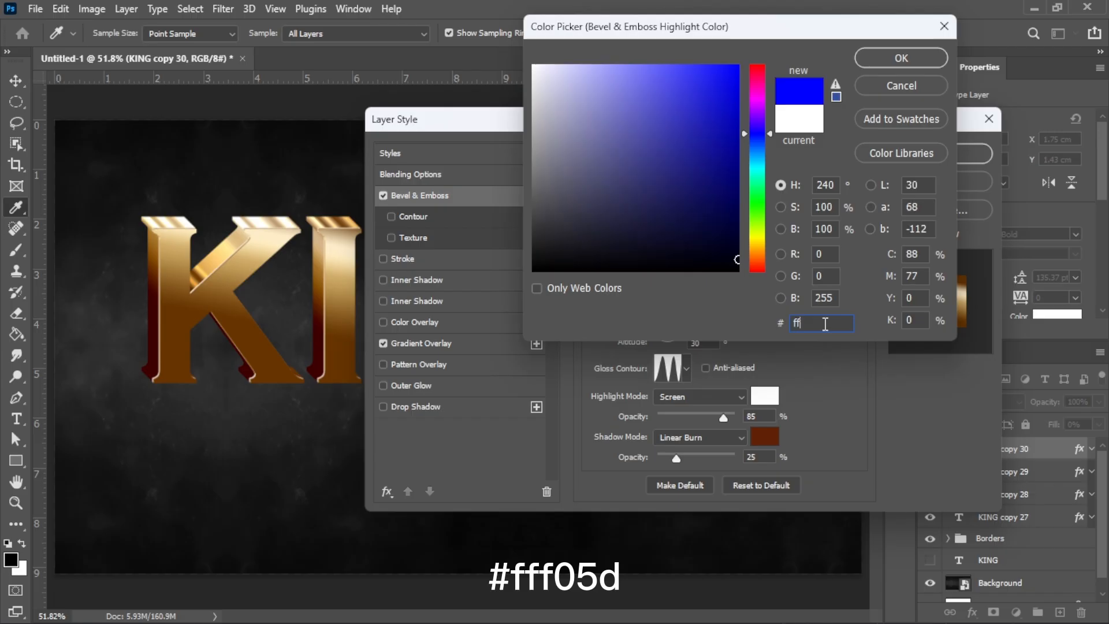
text(d)
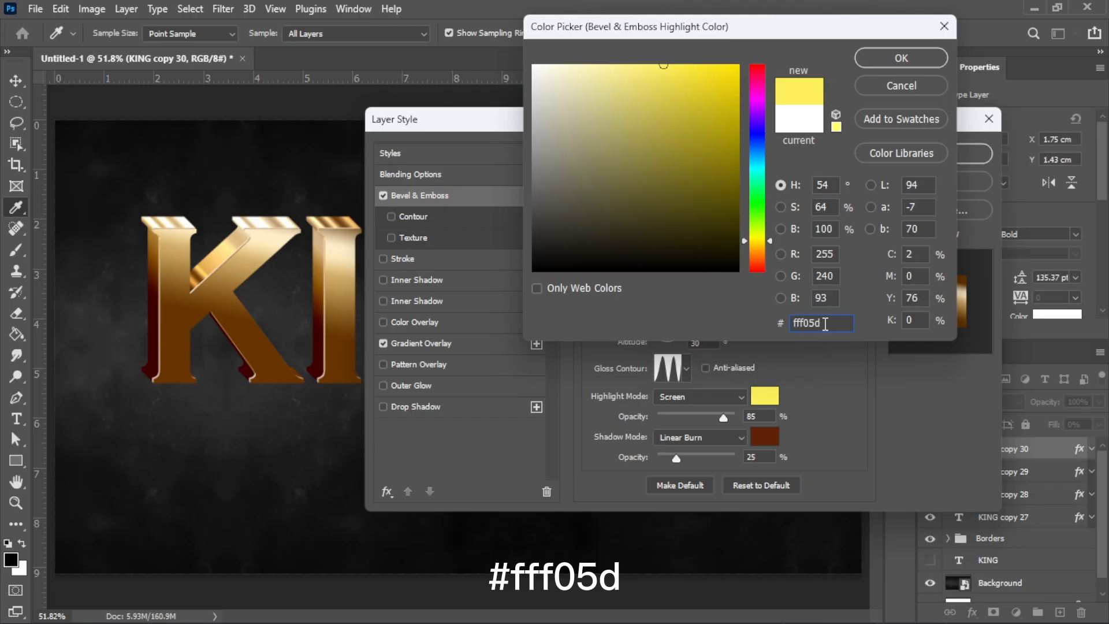
click(918, 60)
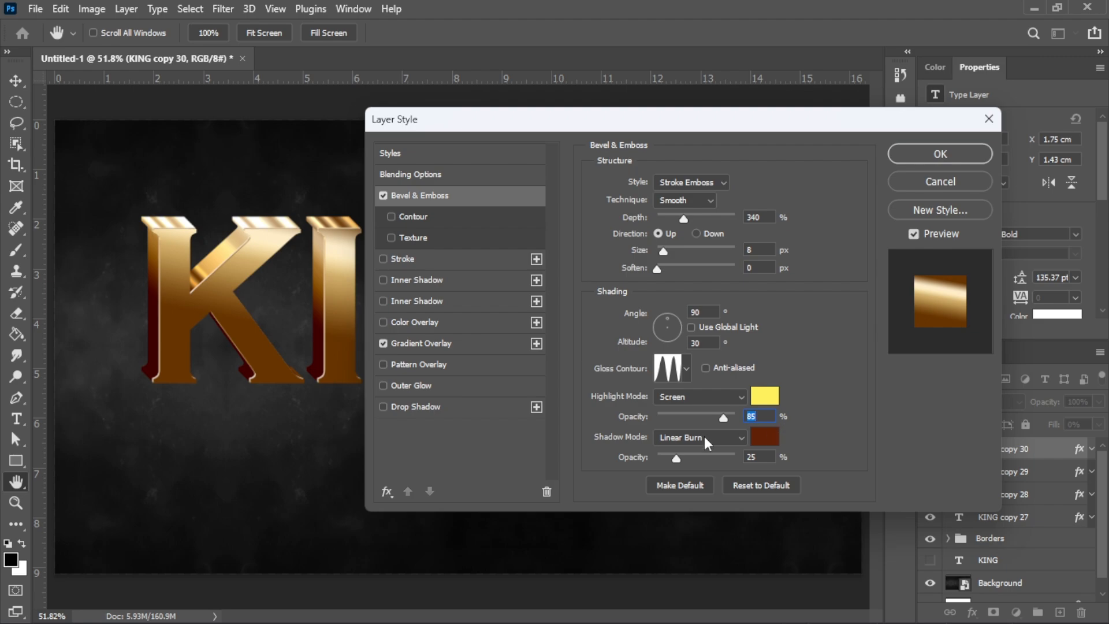
click(768, 458)
Step: Set the shadow to black #000000 at 0% opacity and turn off Gradient Overlay
double_click(757, 458)
drag(675, 458, 652, 461)
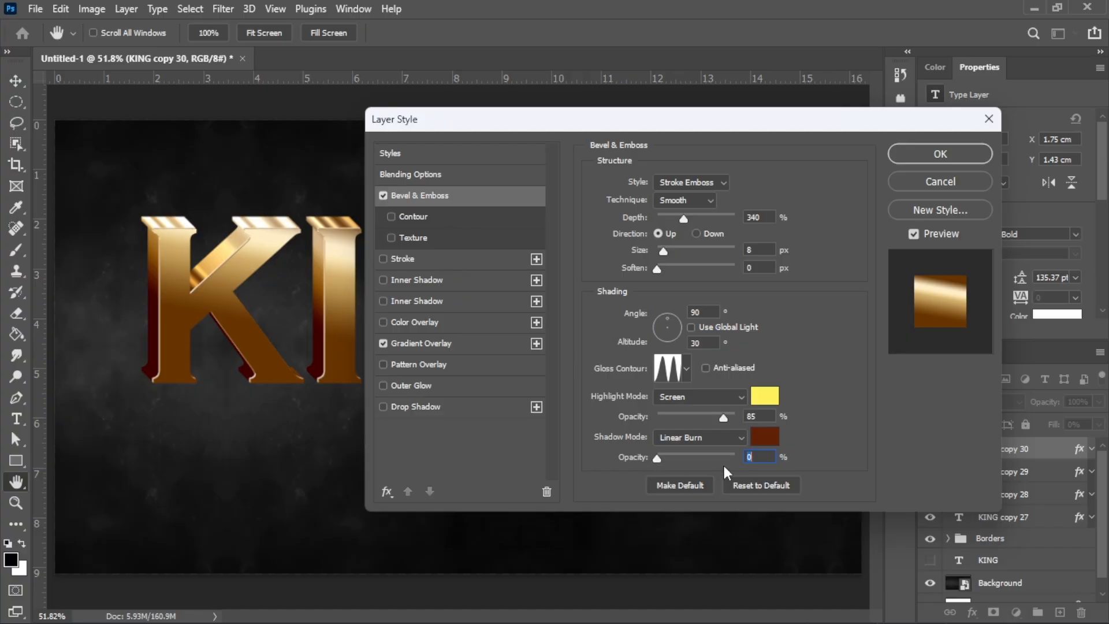
click(765, 437)
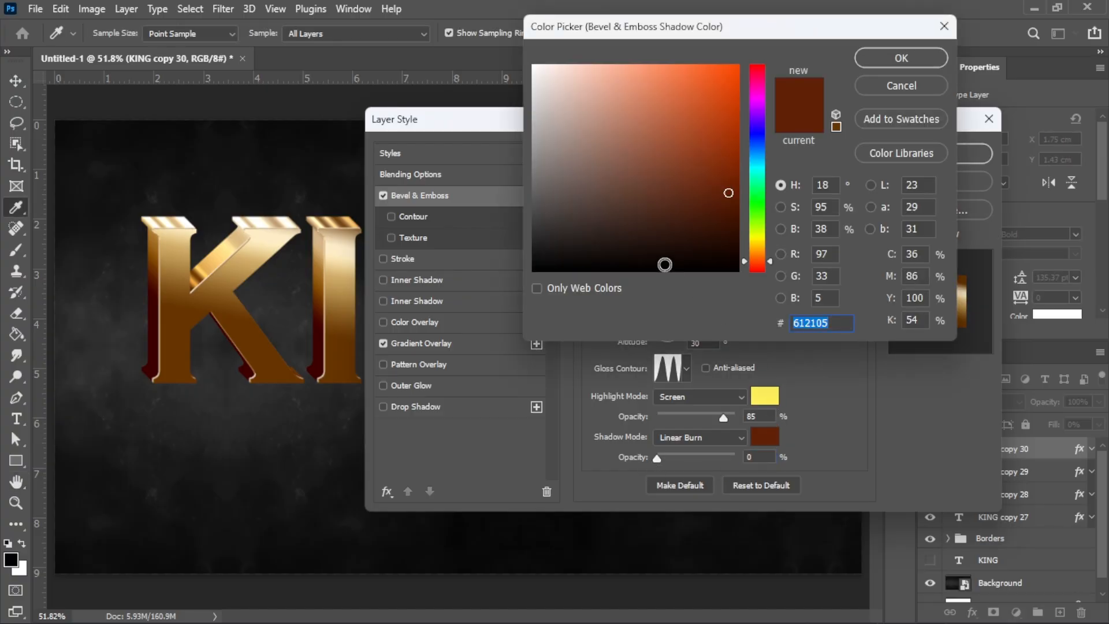
text(000000)
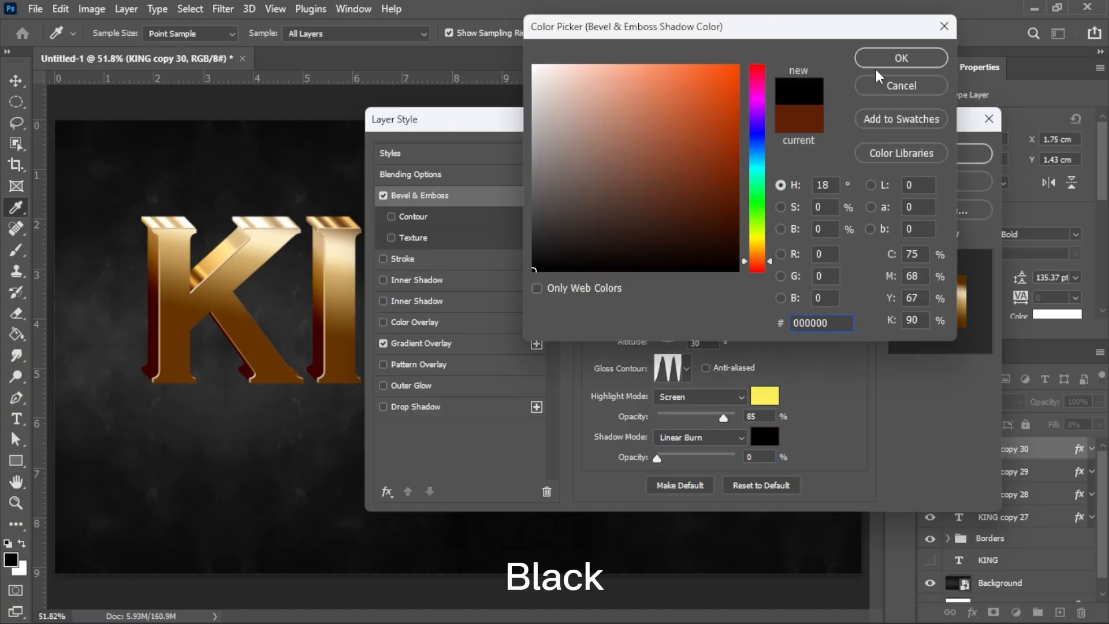
click(888, 63)
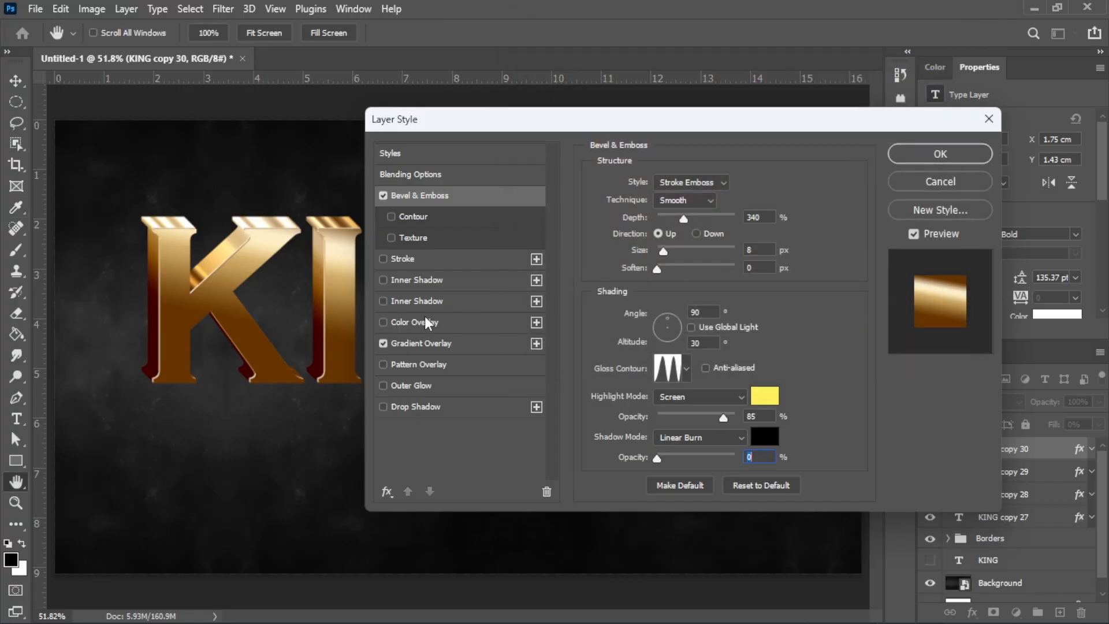
click(382, 344)
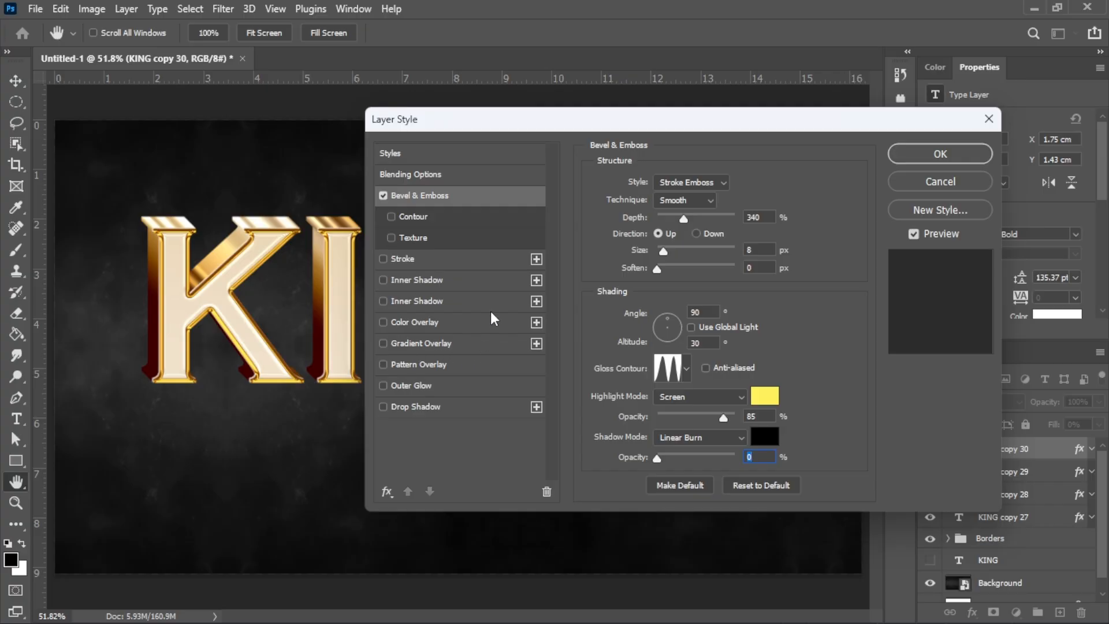
Step: Add a 10 px teal #439ba3 stroke at 0% opacity to KING copy 30 and apply it
click(498, 265)
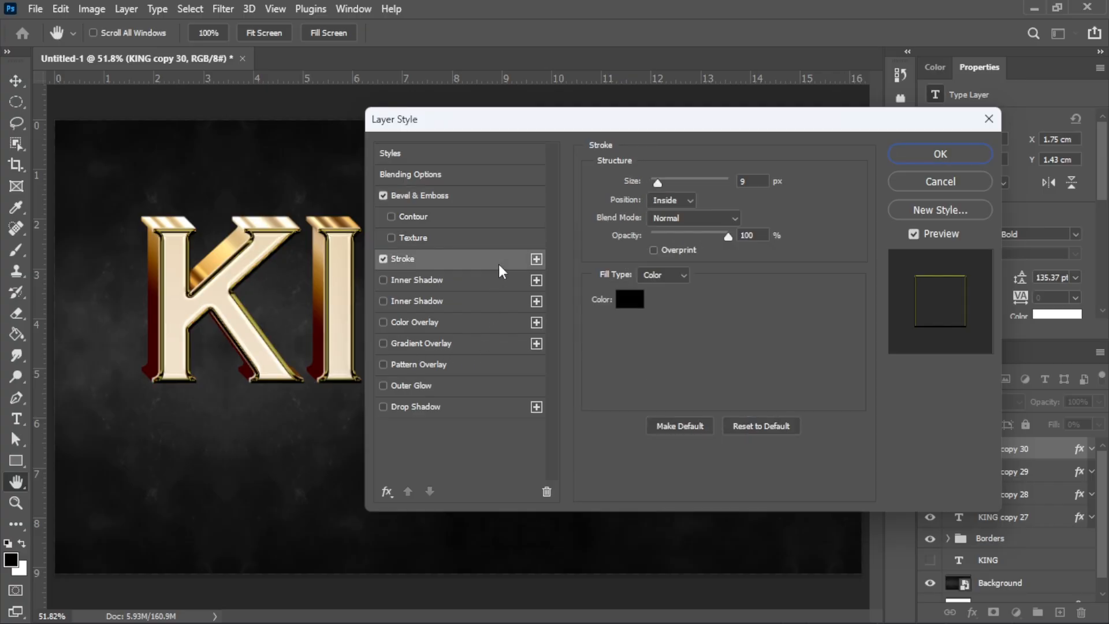
click(751, 181)
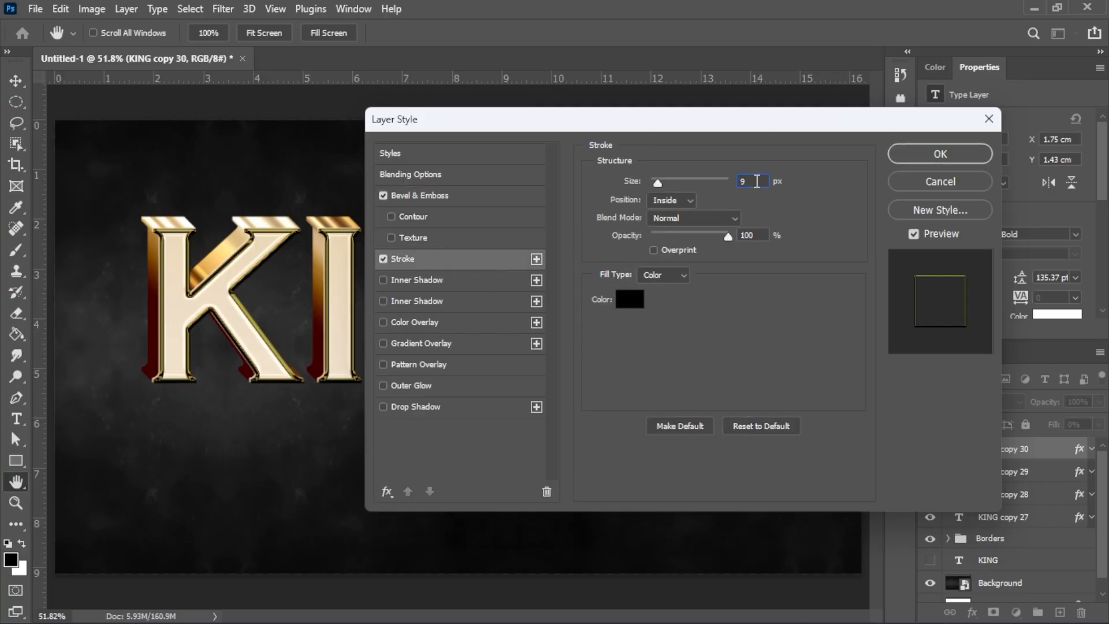
text(10)
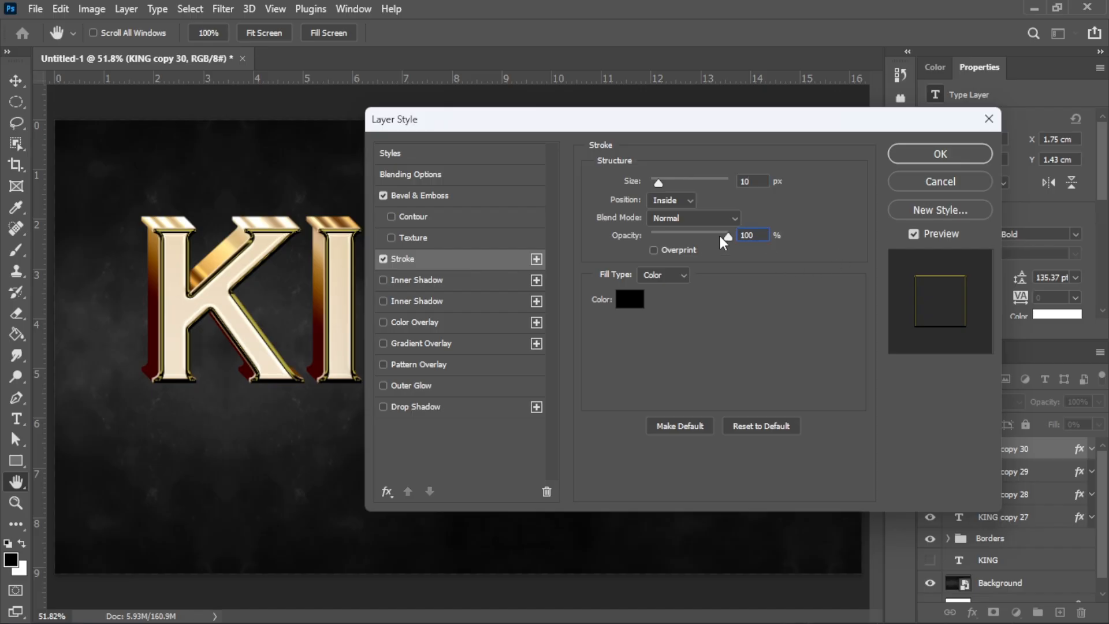
drag(727, 236, 644, 234)
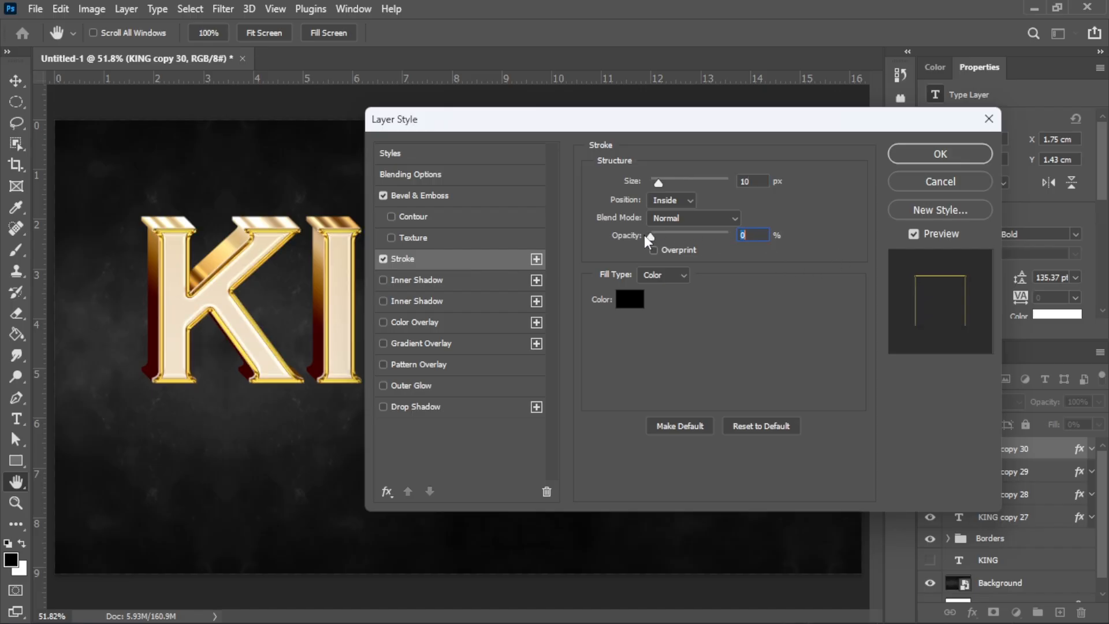
click(631, 307)
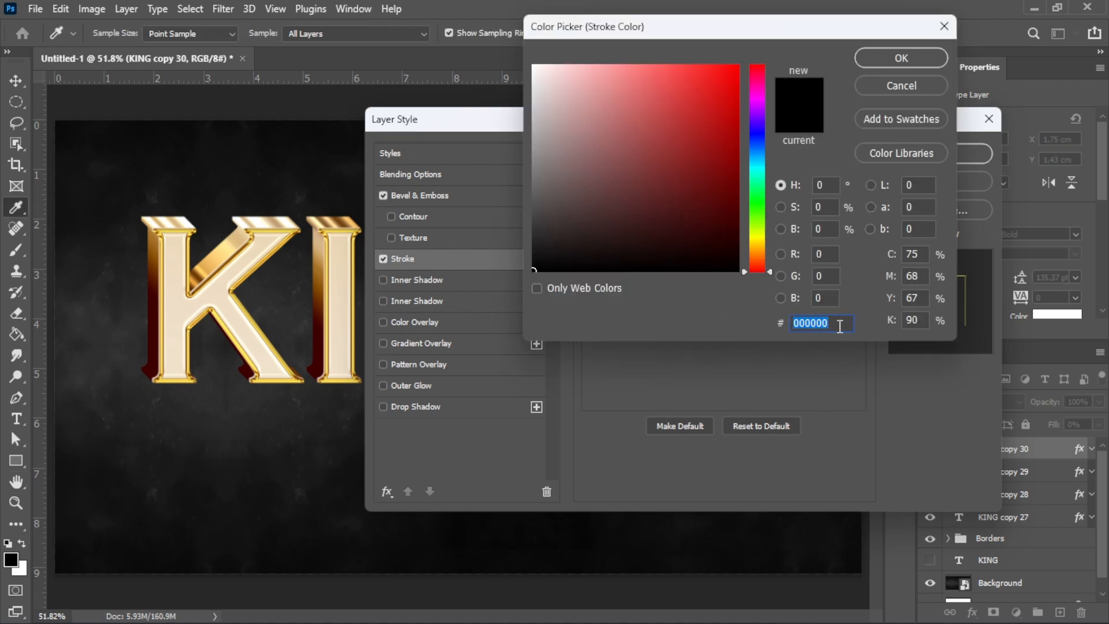
text(43)
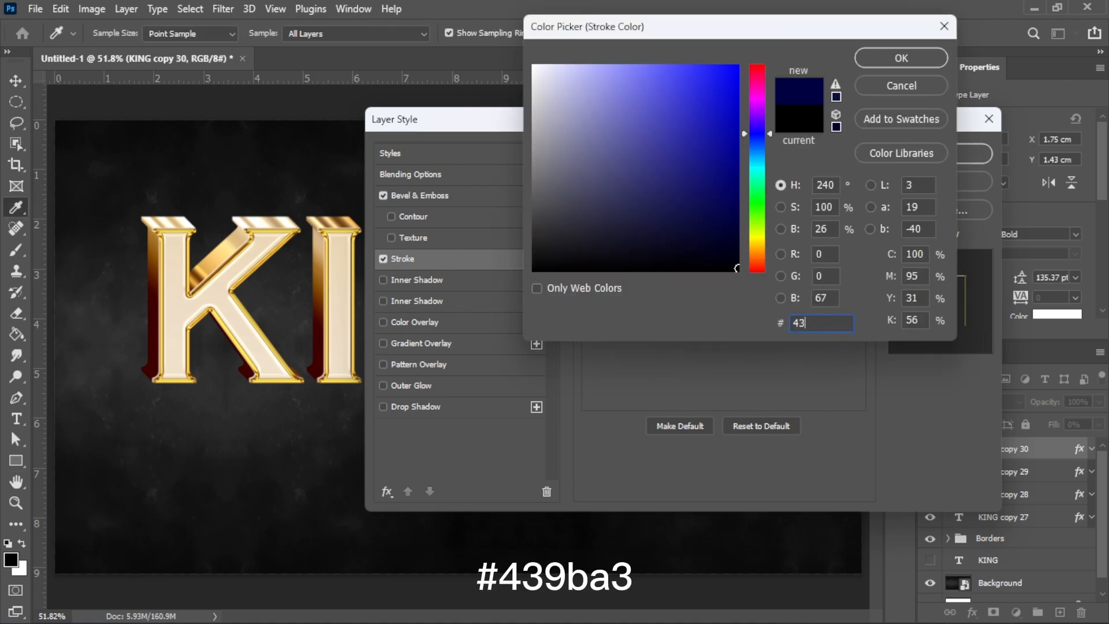
text(9)
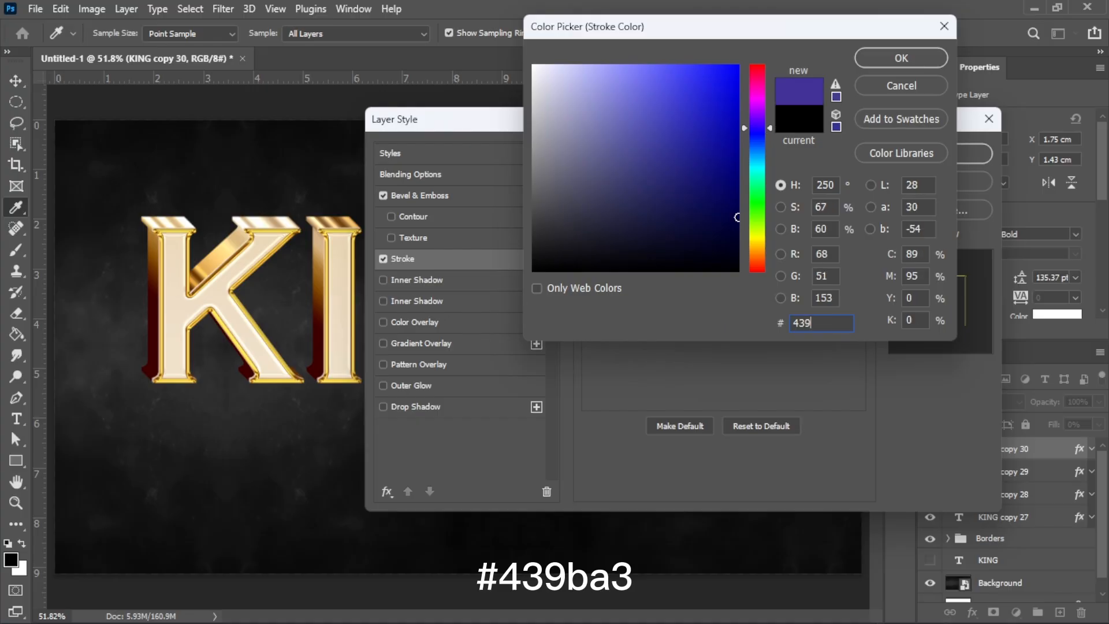
text(ba3)
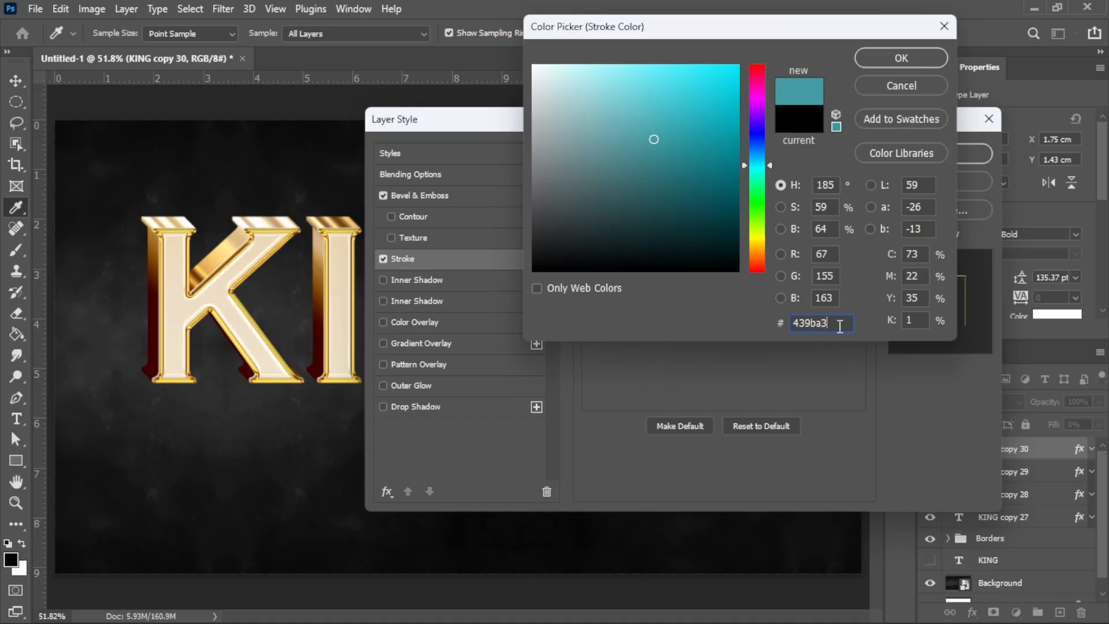
click(924, 61)
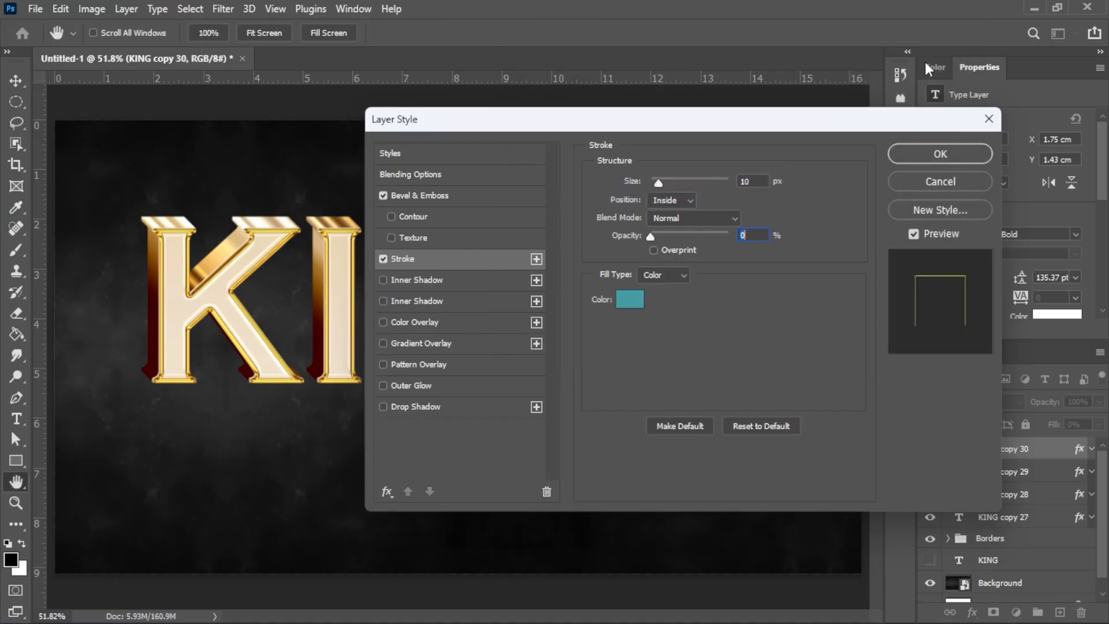
click(939, 155)
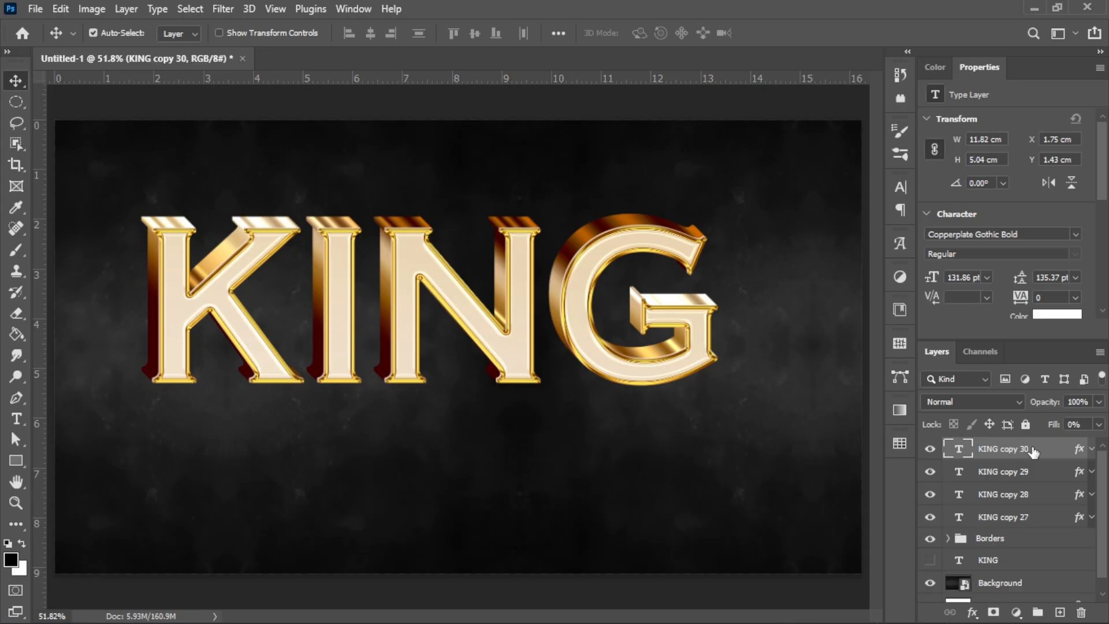
Step: Group KING copy 27–30 into a folder named Surface, then also select the Borders group
shift+click(1051, 518)
click(1038, 612)
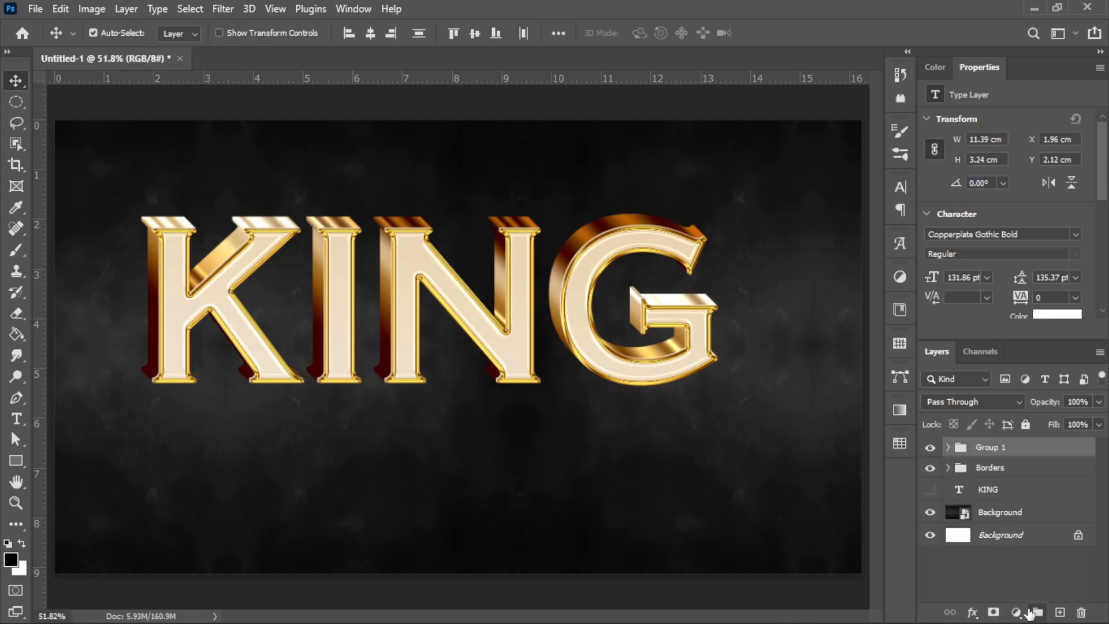
double_click(998, 449)
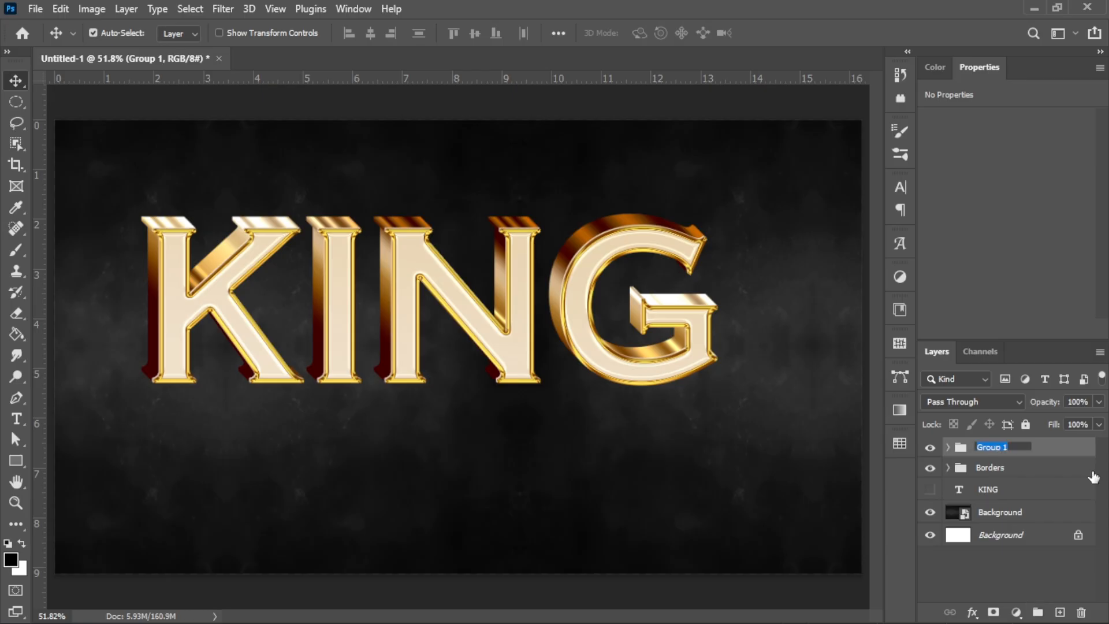
text(Surface)
key(Return)
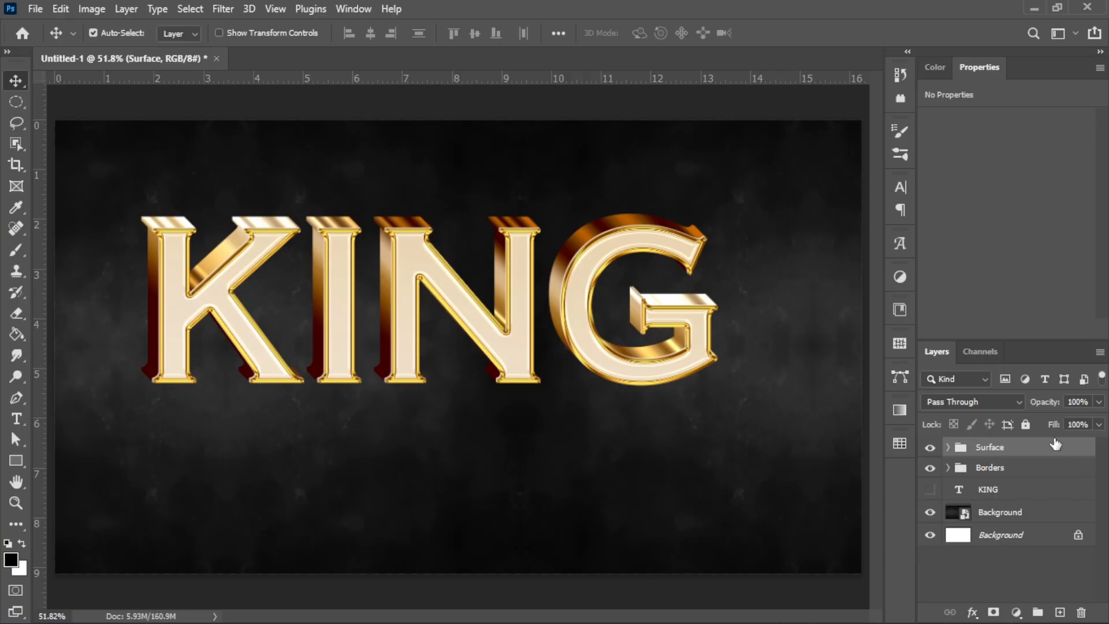
ctrl+click(1037, 473)
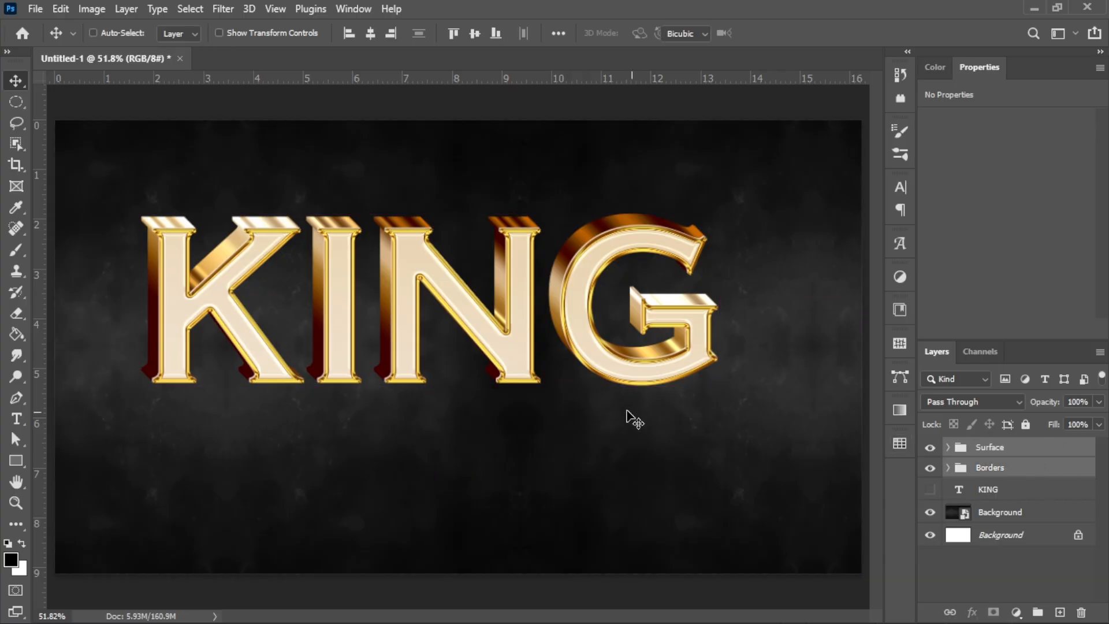
Step: Move the Surface and Borders groups together and scale KING up to about 108%
key(ctrl+t)
drag(512, 335, 524, 356)
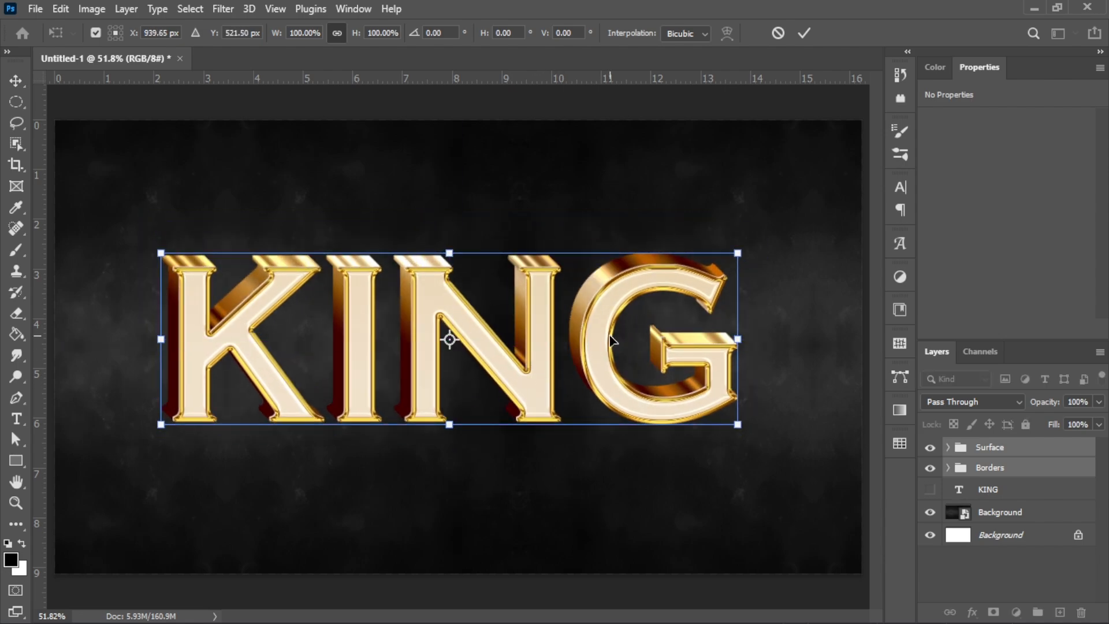
drag(744, 247, 775, 235)
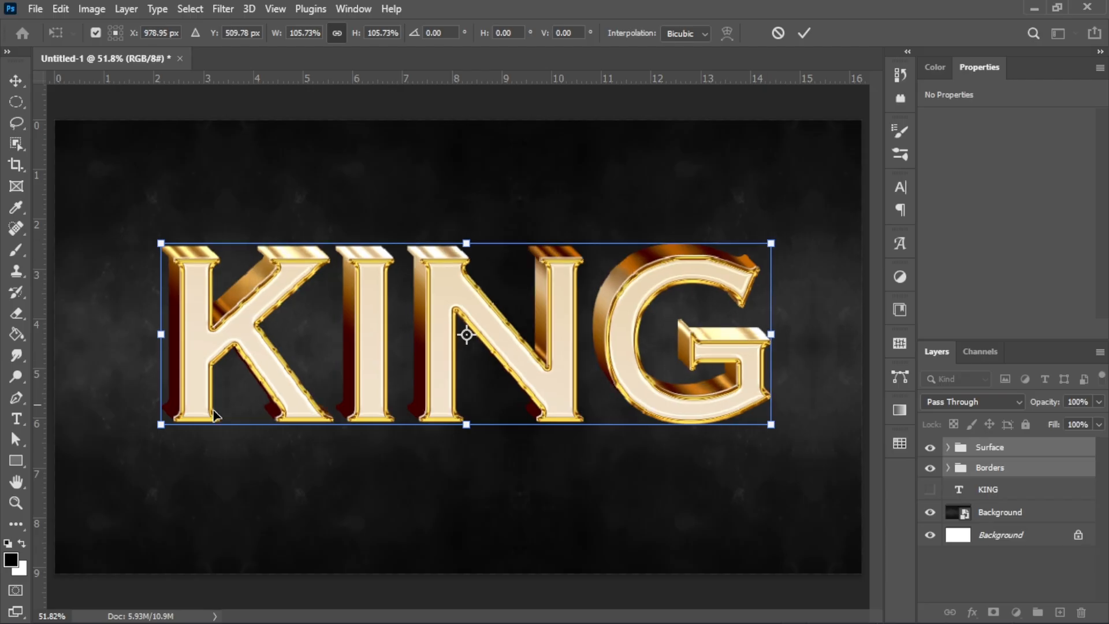
drag(160, 425, 141, 443)
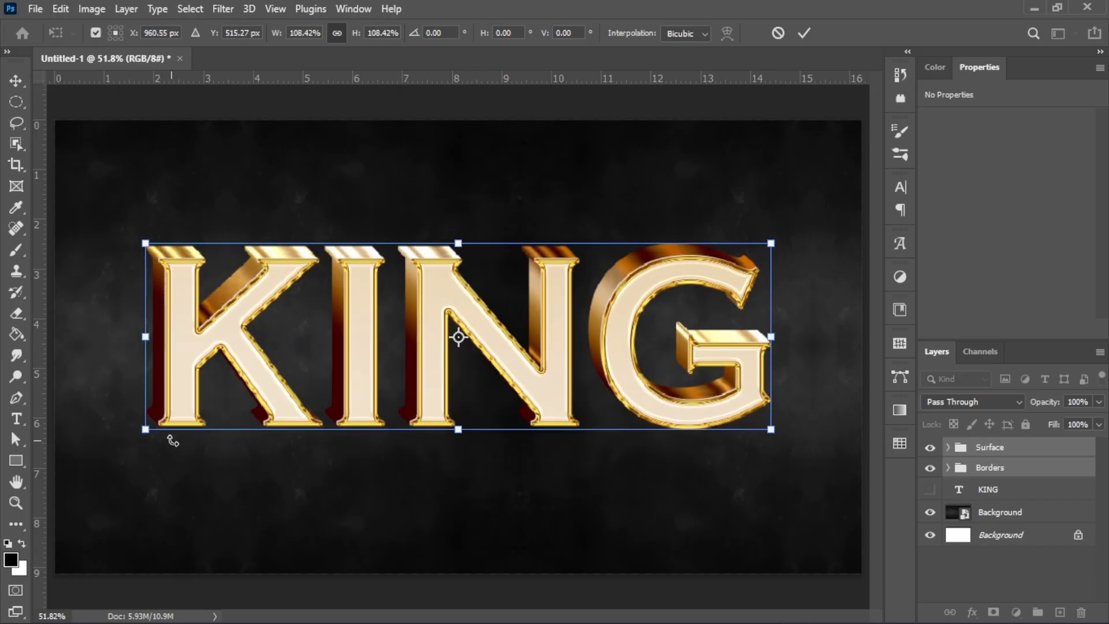
key(Return)
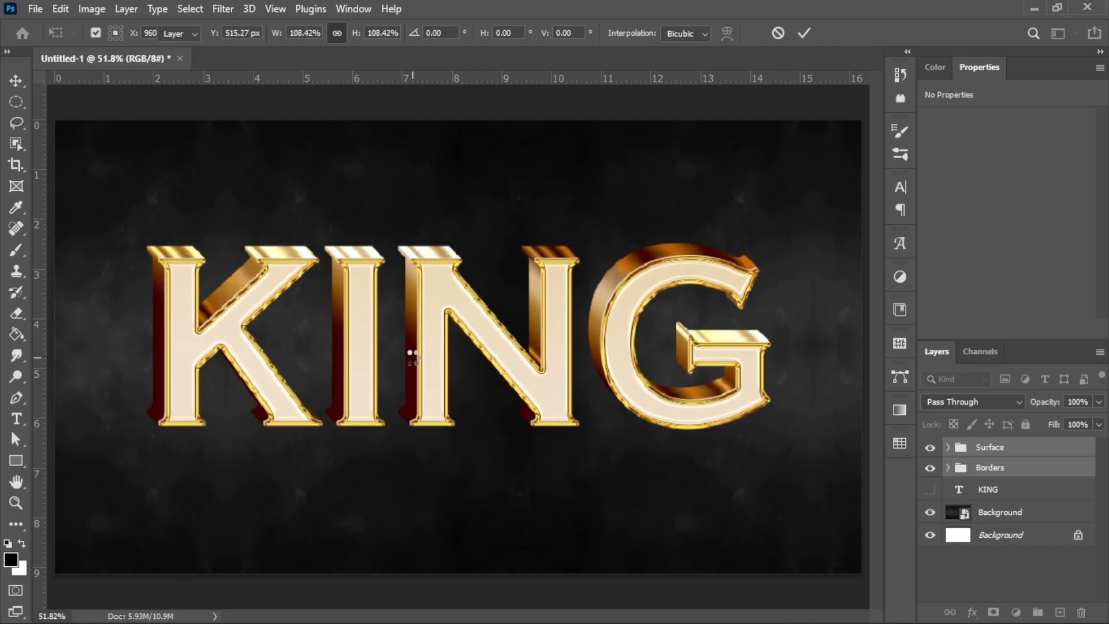